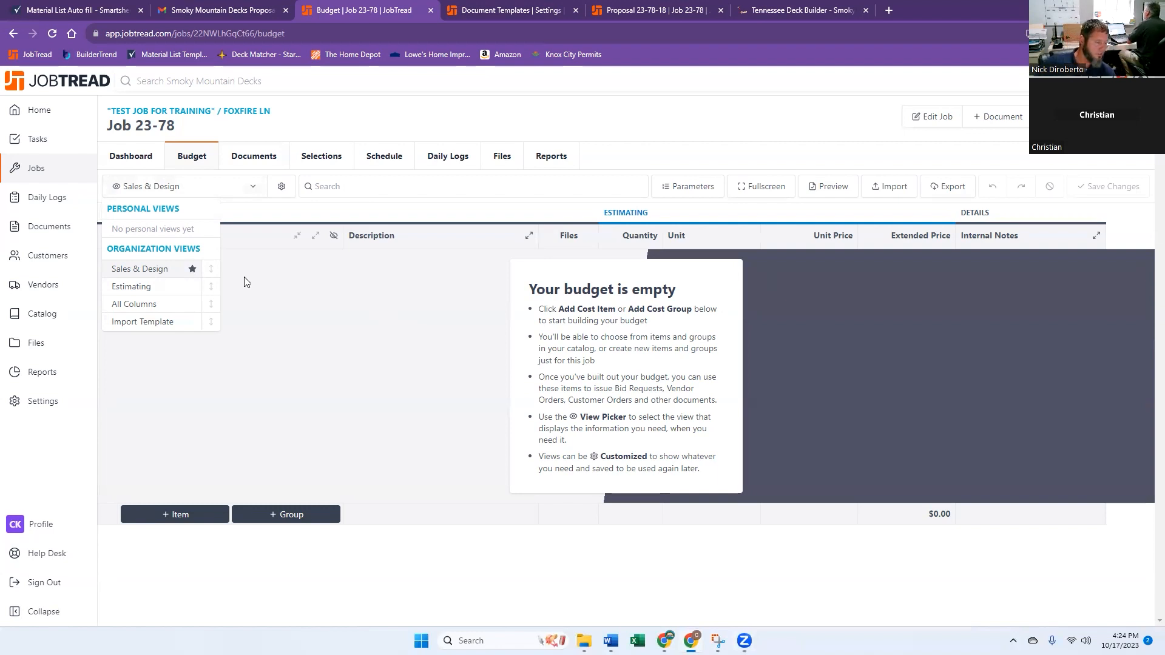
# In the Sales & Design view, add the Permits, Renderings and Engineer Letters cost group to the budget and remove the blank group row.
pyautogui.click(151, 272)
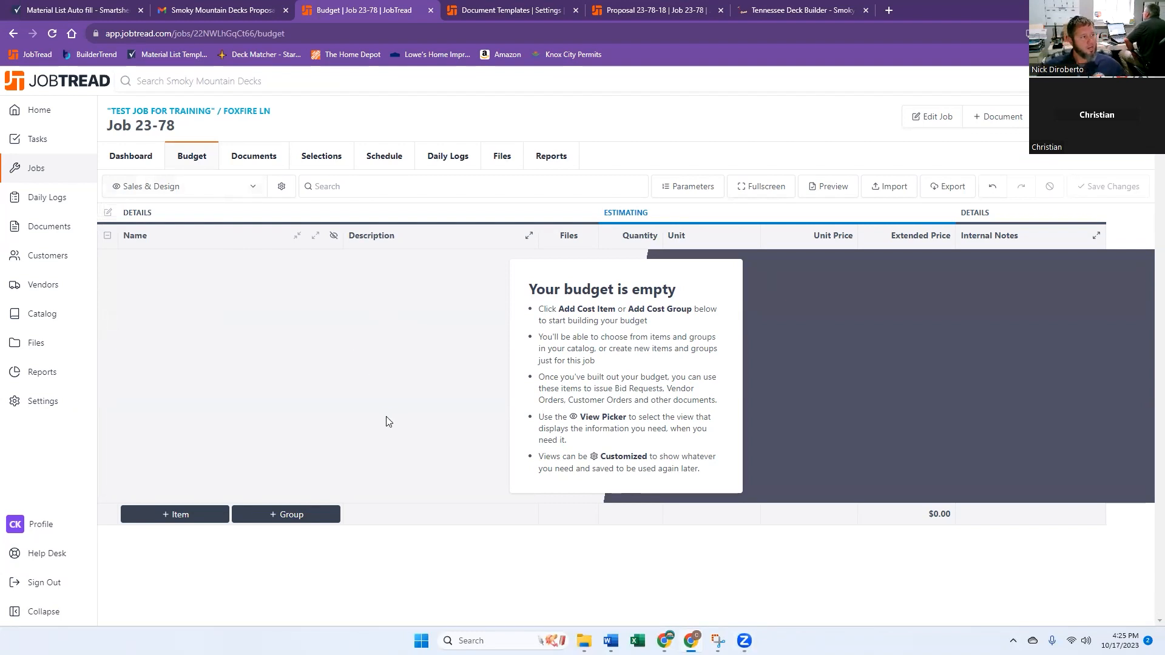
pyautogui.click(304, 517)
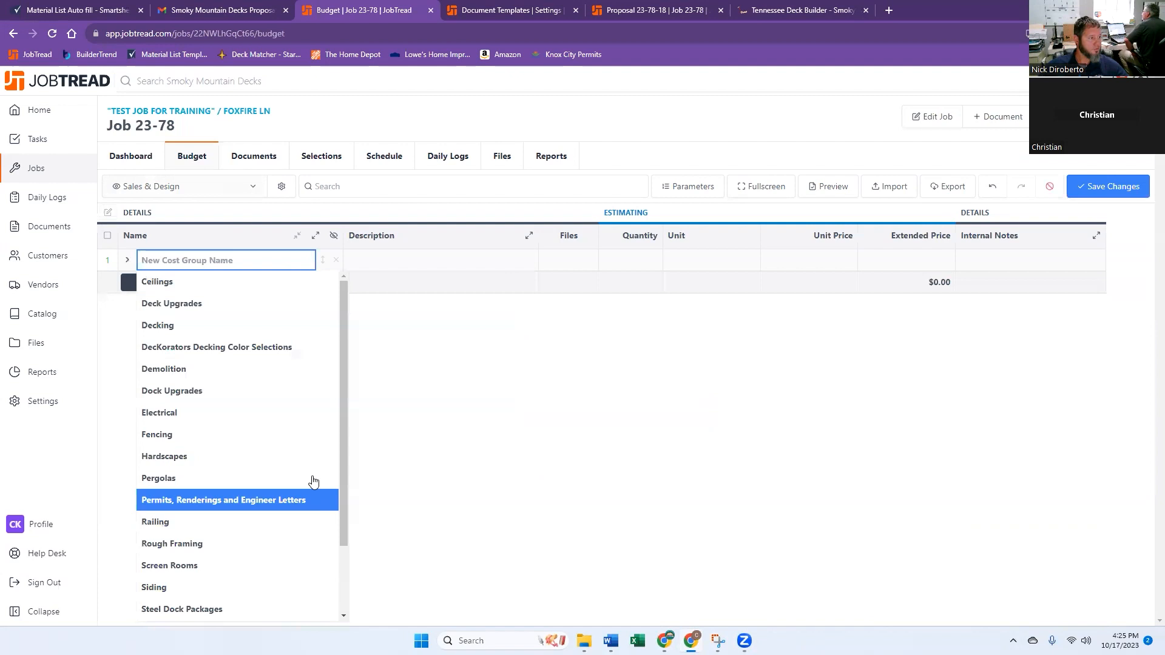
pyautogui.click(455, 372)
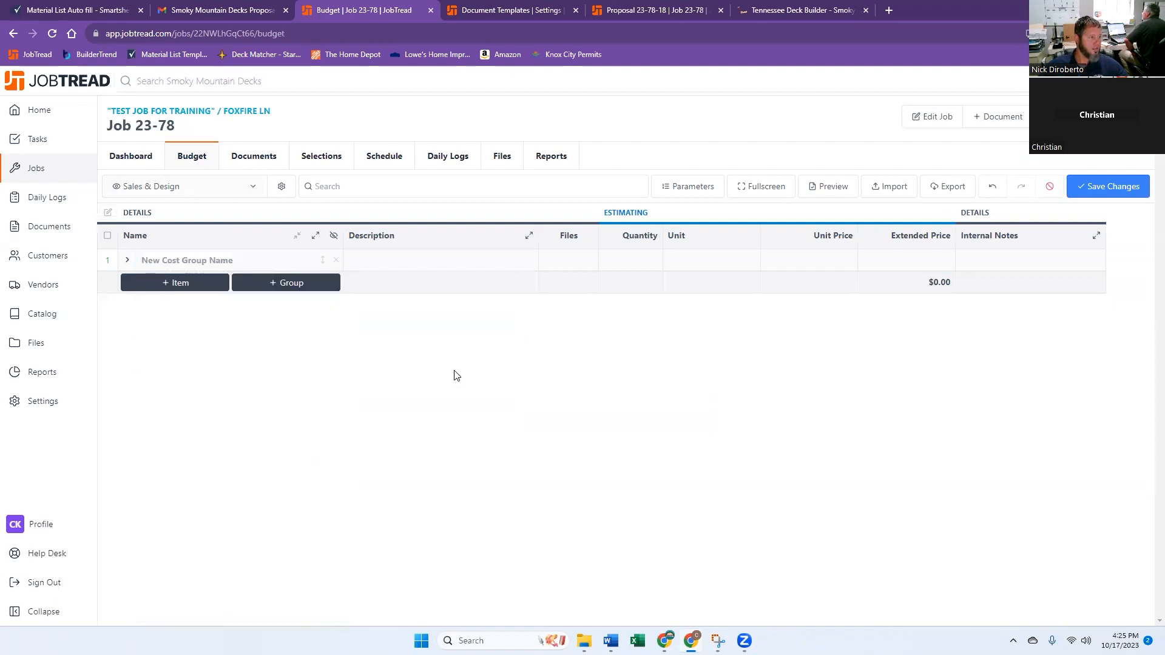
pyautogui.click(295, 285)
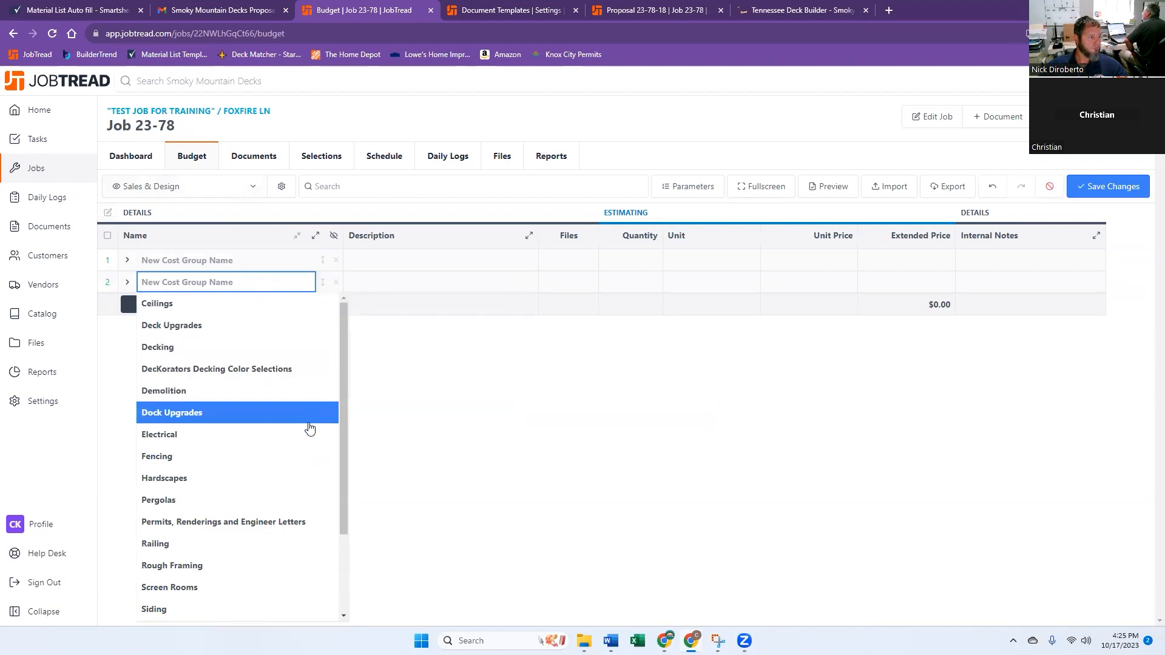
pyautogui.click(276, 525)
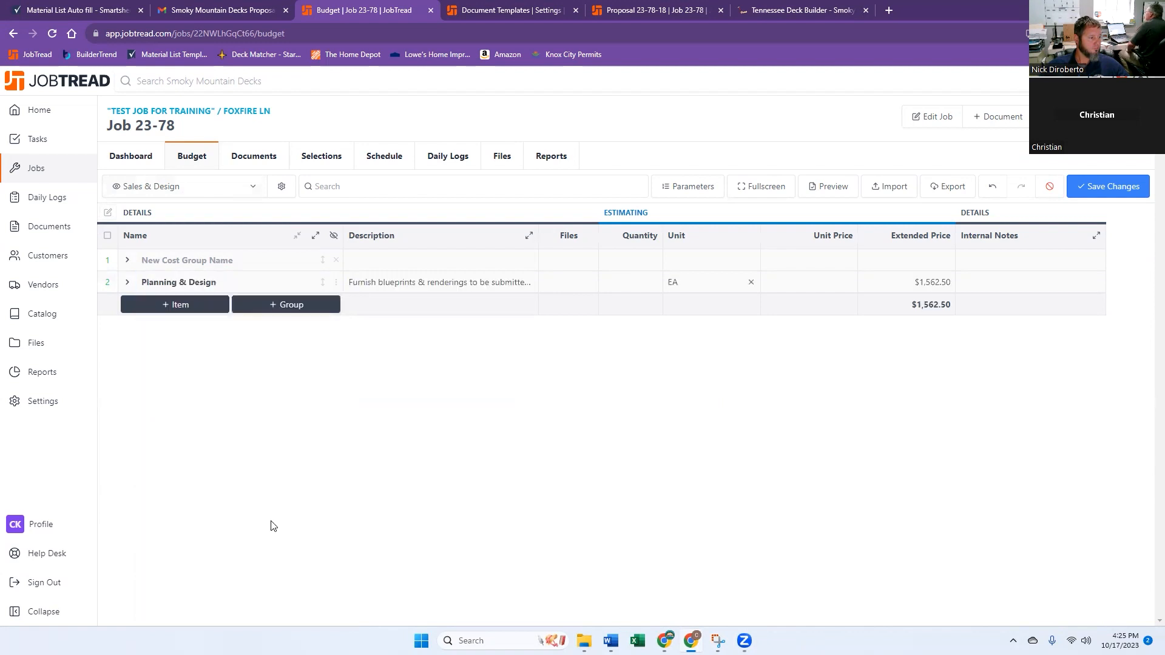
pyautogui.click(338, 260)
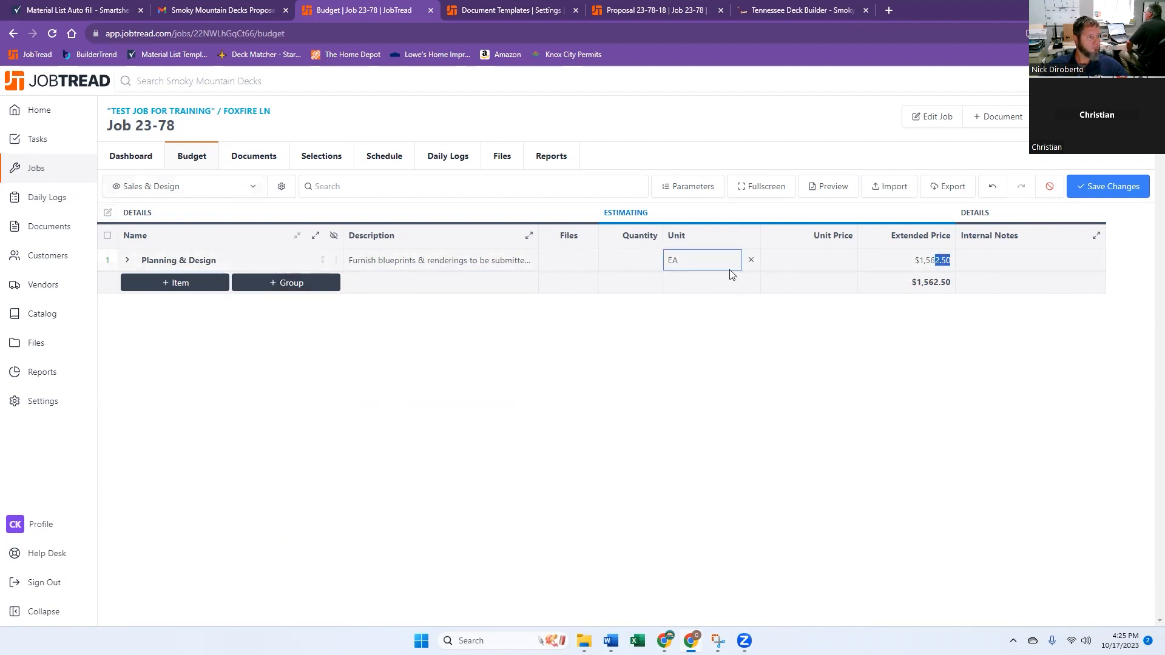
pyautogui.click(416, 261)
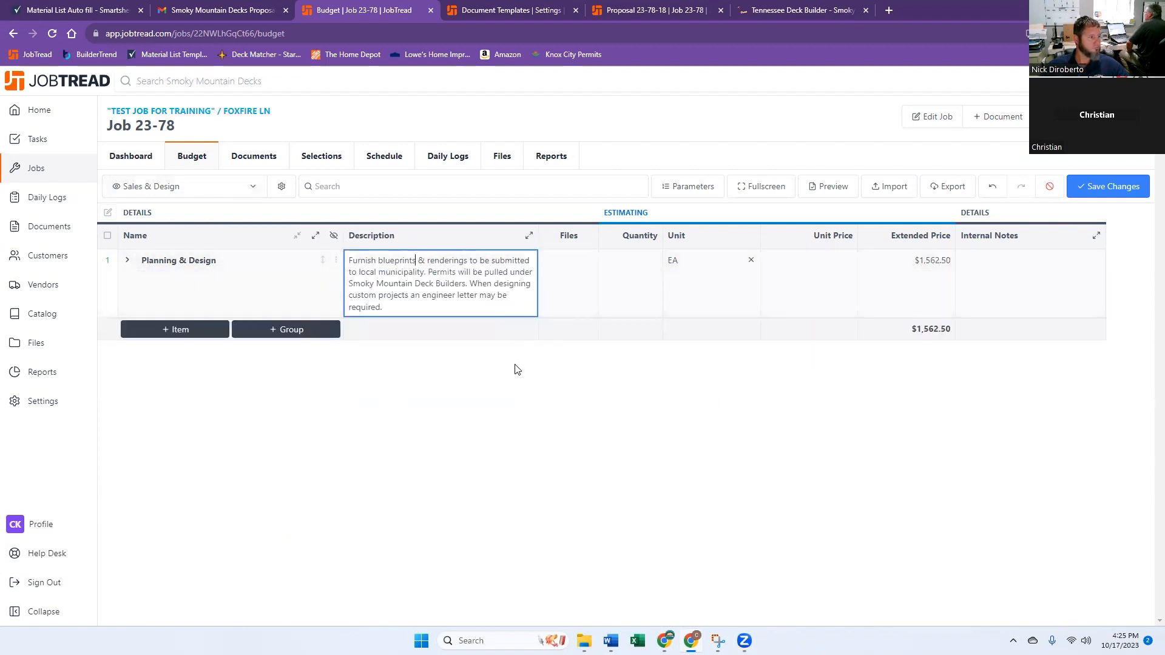
pyautogui.click(380, 411)
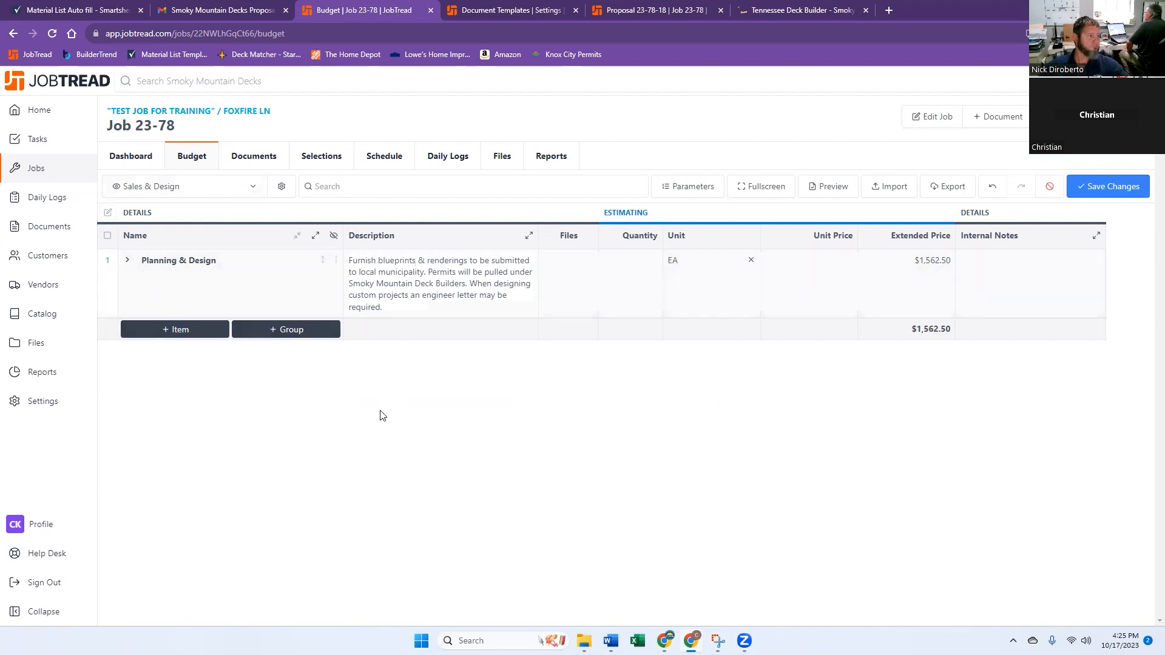
# Add the Demolition cost group from the catalog to the budget.
pyautogui.click(273, 331)
pyautogui.write('de')
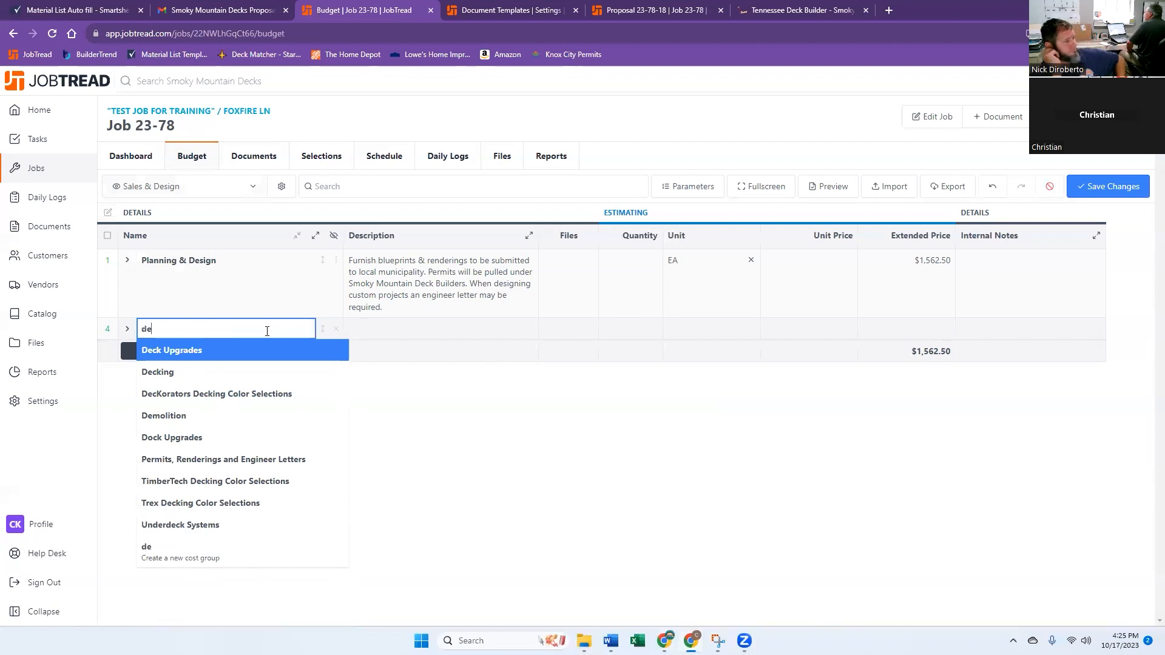
pyautogui.write('mo')
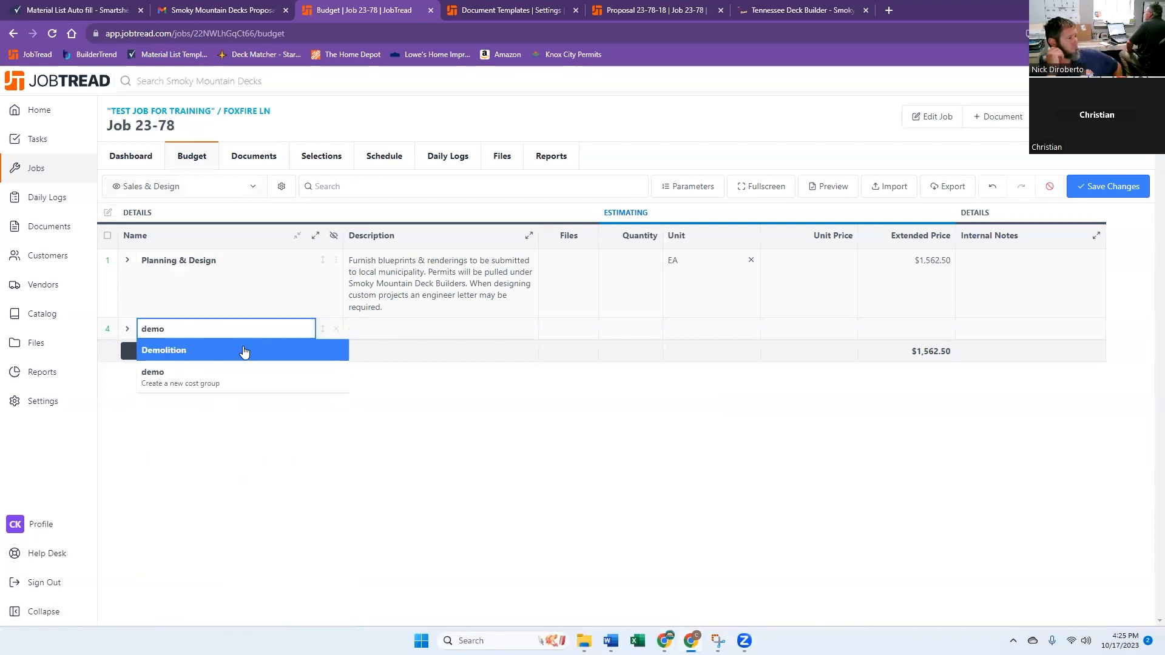
pyautogui.click(242, 353)
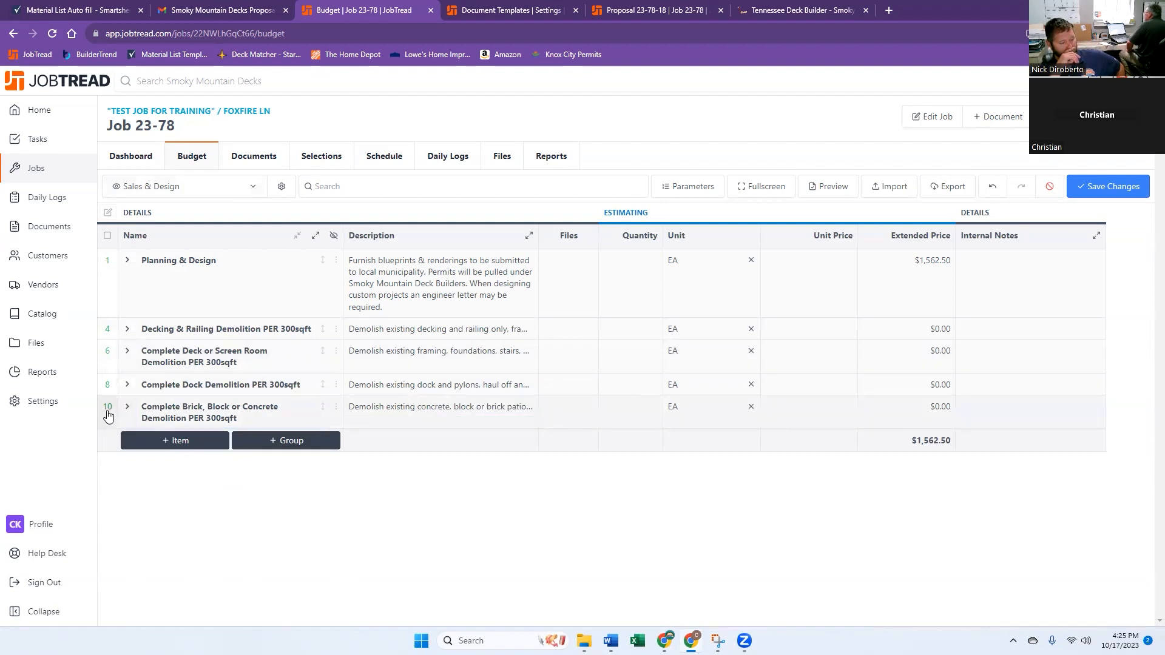
# Delete the decking and railing, dock, and brick, block or concrete demolition groups, keeping Complete Deck or Screen Room Demolition.
pyautogui.click(139, 333)
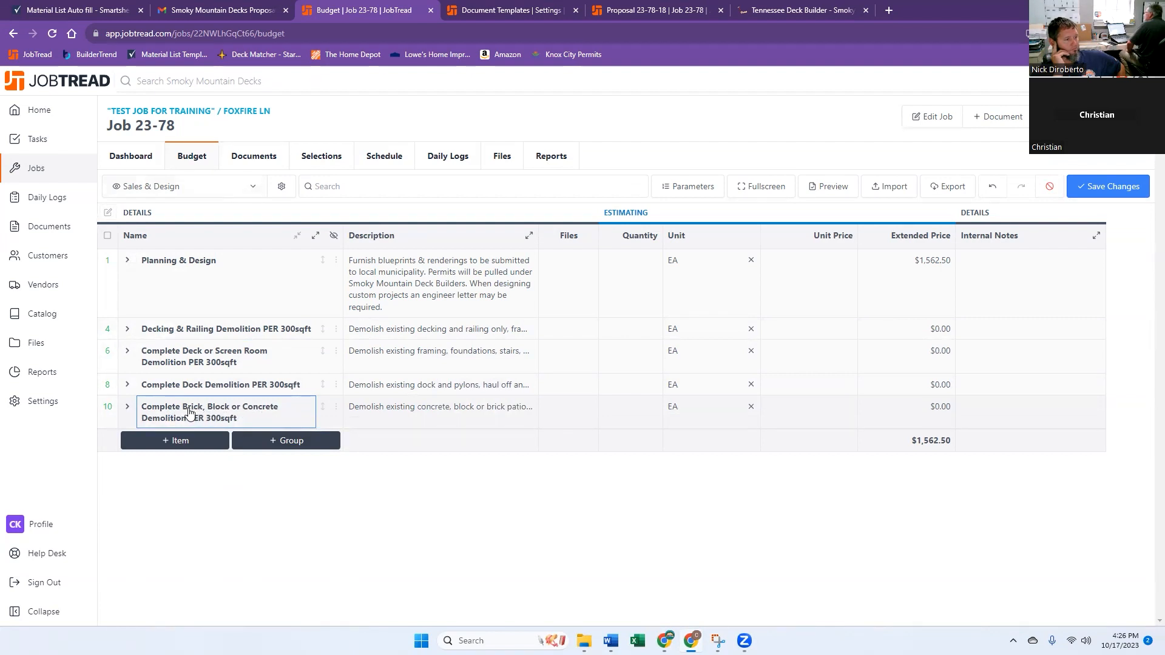
pyautogui.click(108, 407)
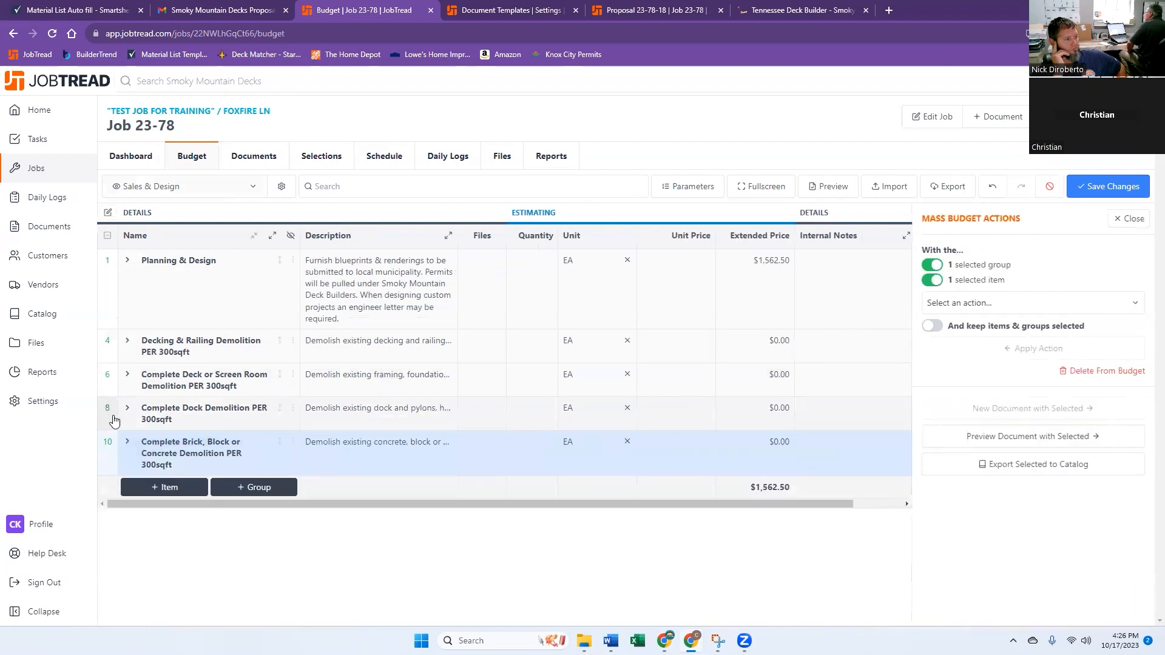
pyautogui.click(113, 416)
pyautogui.click(113, 355)
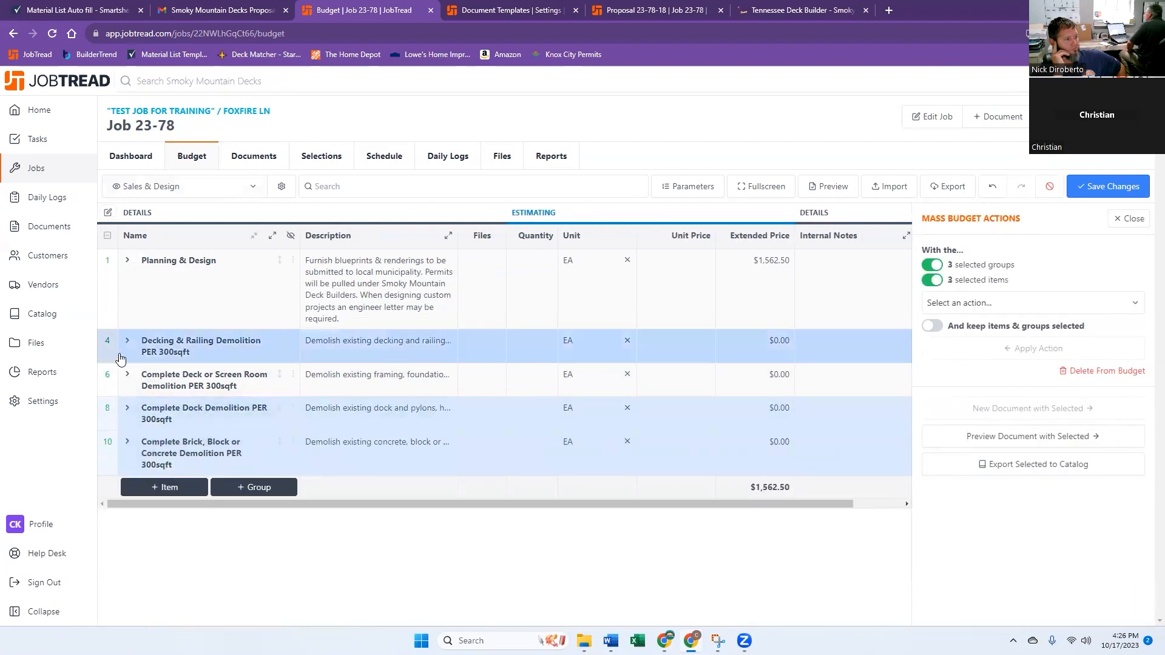
pyautogui.click(1078, 373)
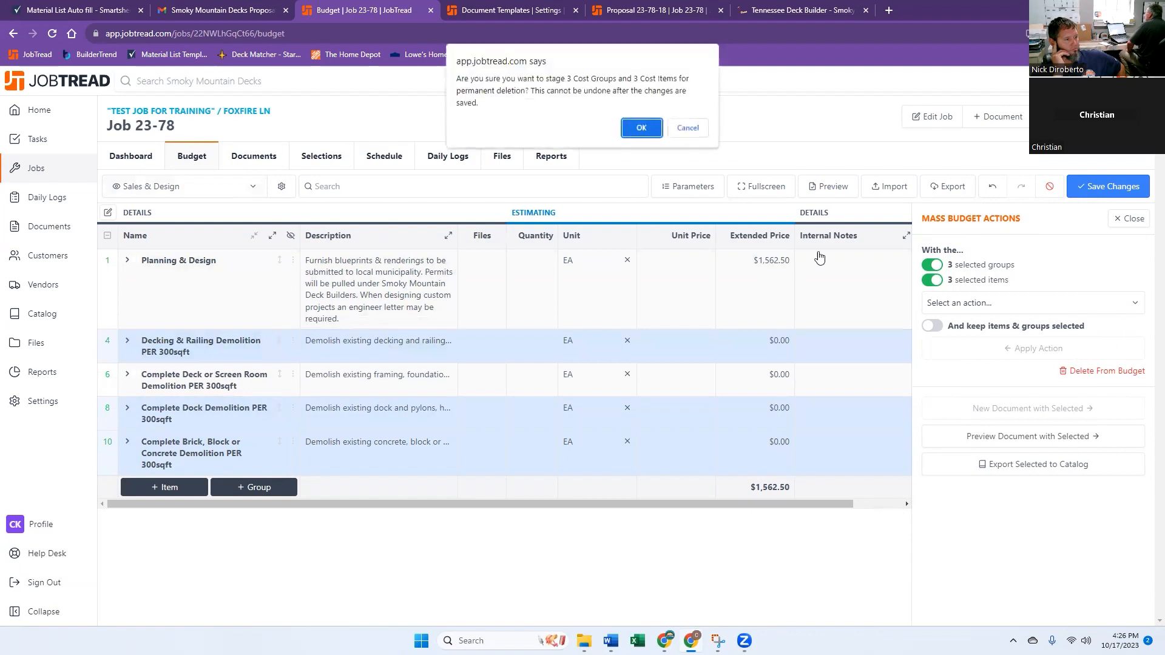
pyautogui.click(641, 129)
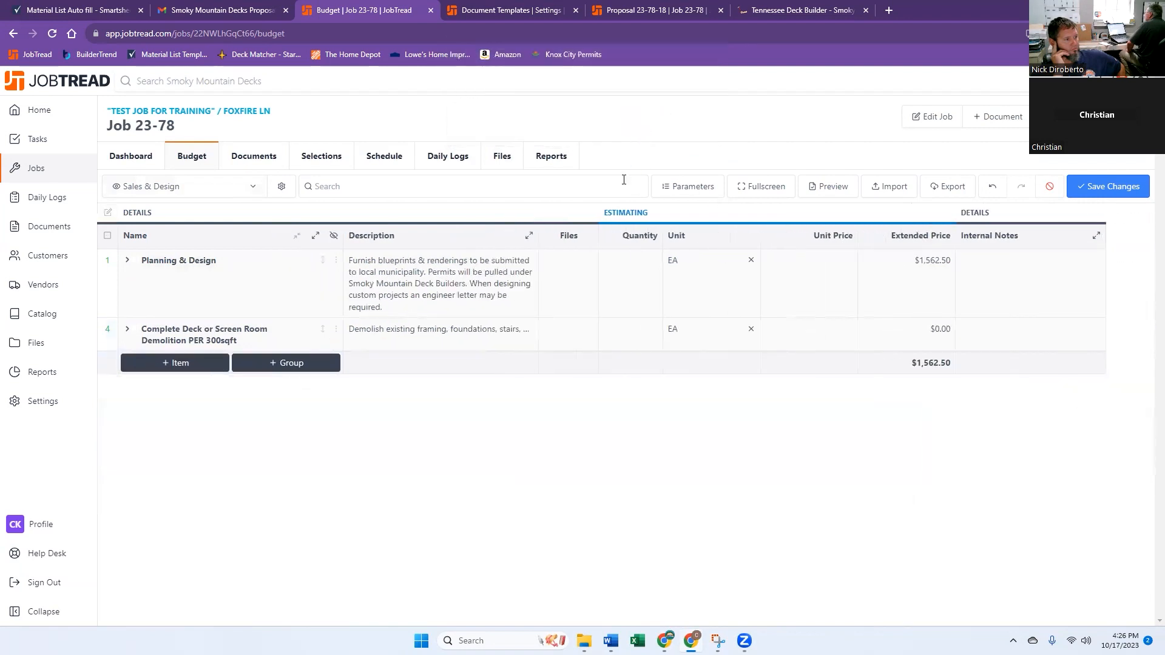
# Set the quantity of Complete Deck or Screen Room Demolition PER 300sqft to 2 and save the budget.
pyautogui.click(622, 333)
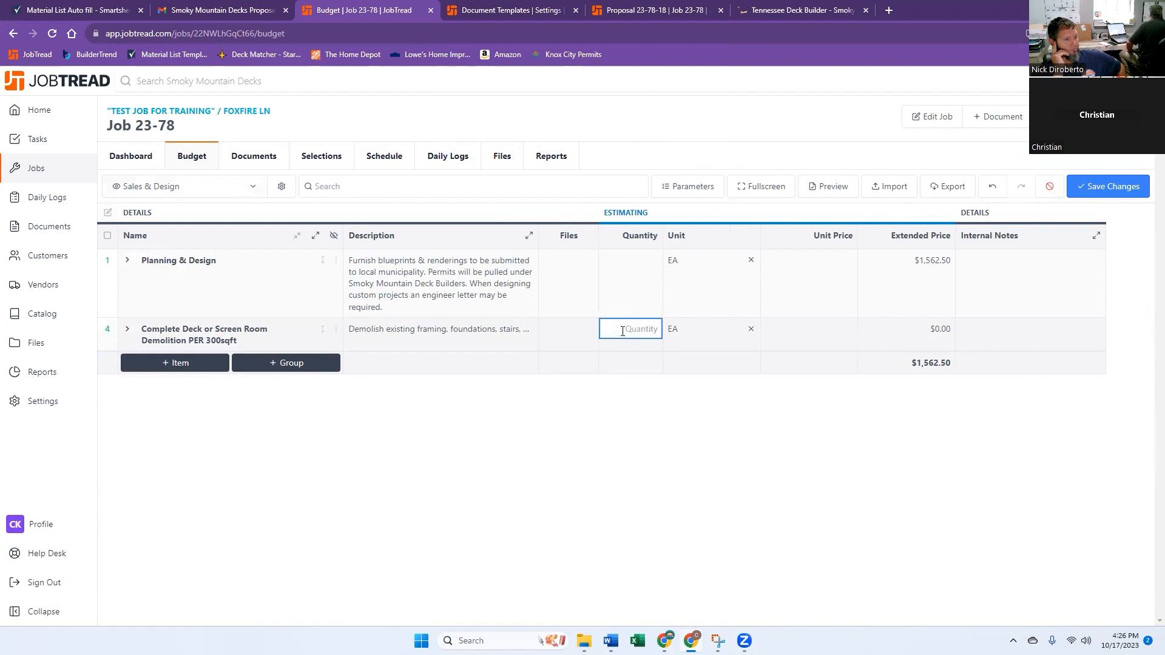
pyautogui.write('12')
pyautogui.press('BackSpace')
pyautogui.press('BackSpace')
pyautogui.write('2')
pyautogui.click(665, 507)
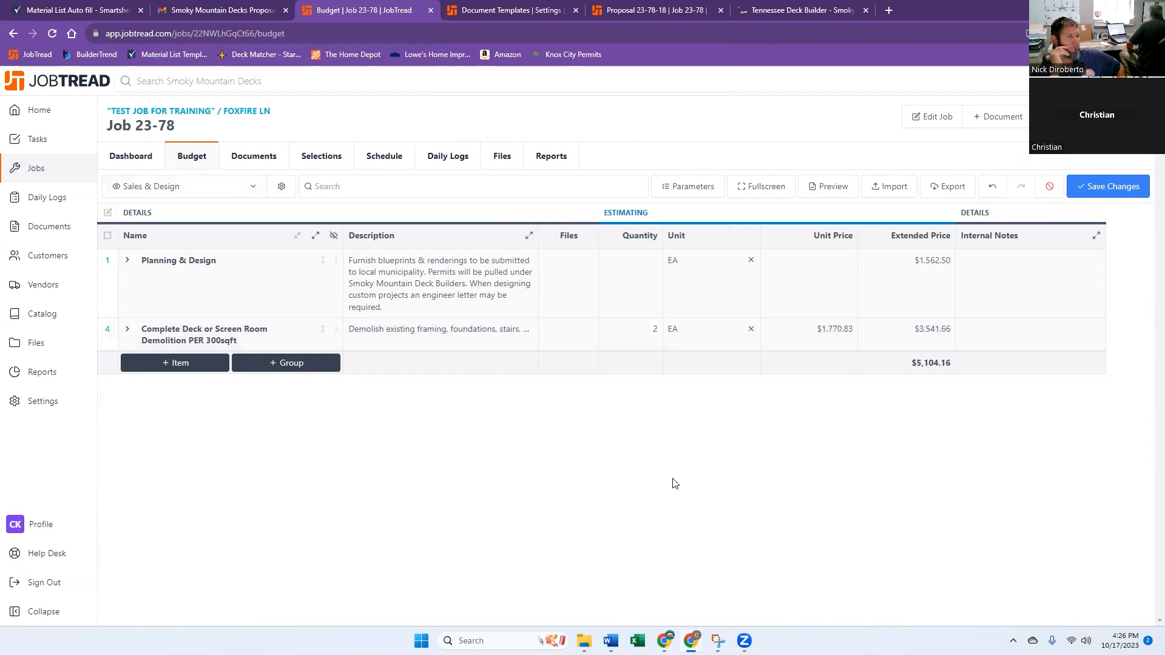
pyautogui.click(1092, 189)
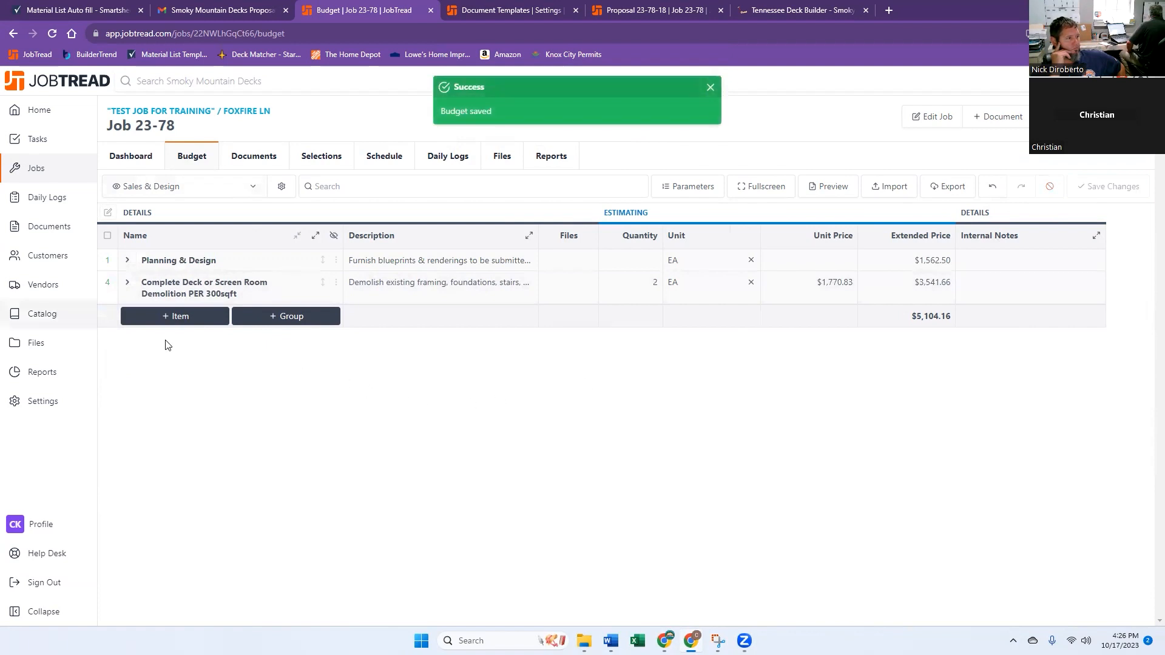
# Add the Rough Framing cost group from the catalog to the budget.
pyautogui.click(304, 319)
pyautogui.scroll(-3, 270, 391)
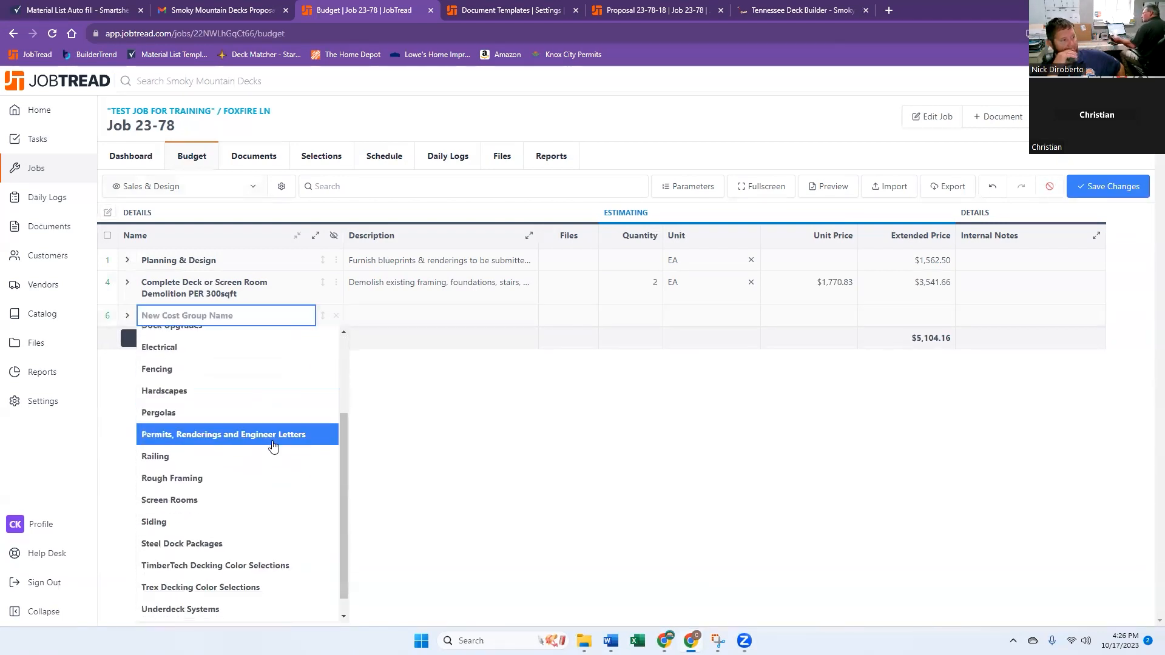
pyautogui.click(172, 485)
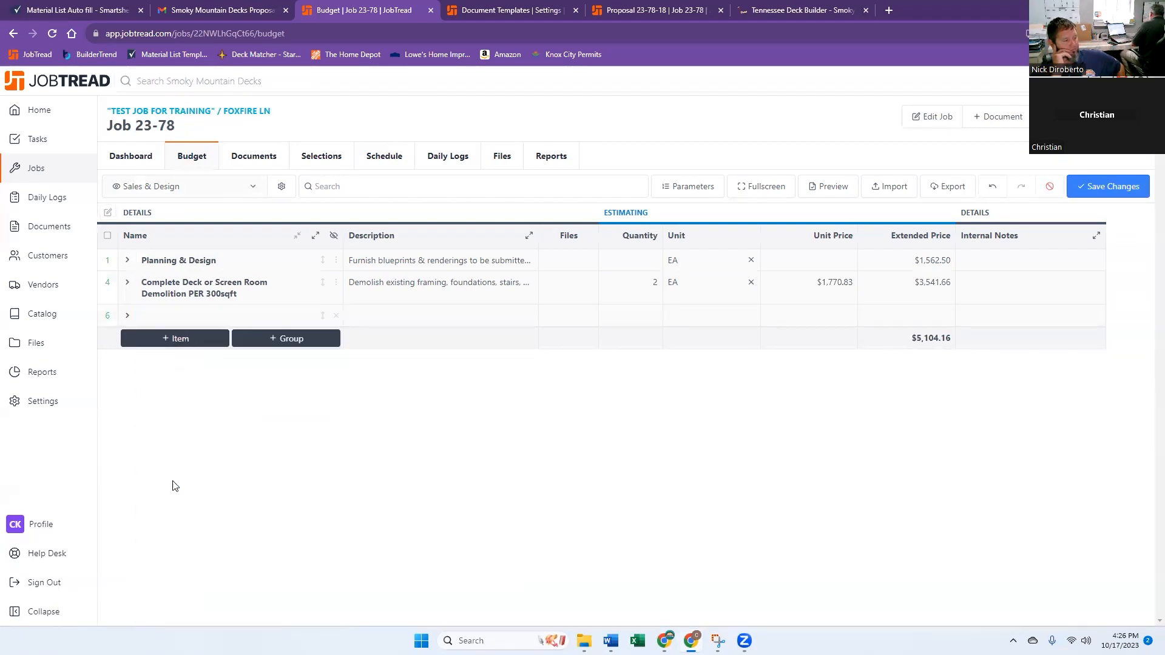
# Review the framing, stair, dock, roof and freestanding deck groups in the budget to see which ones apply to the job.
pyautogui.scroll(-1, 545, 377)
pyautogui.scroll(-4, 545, 377)
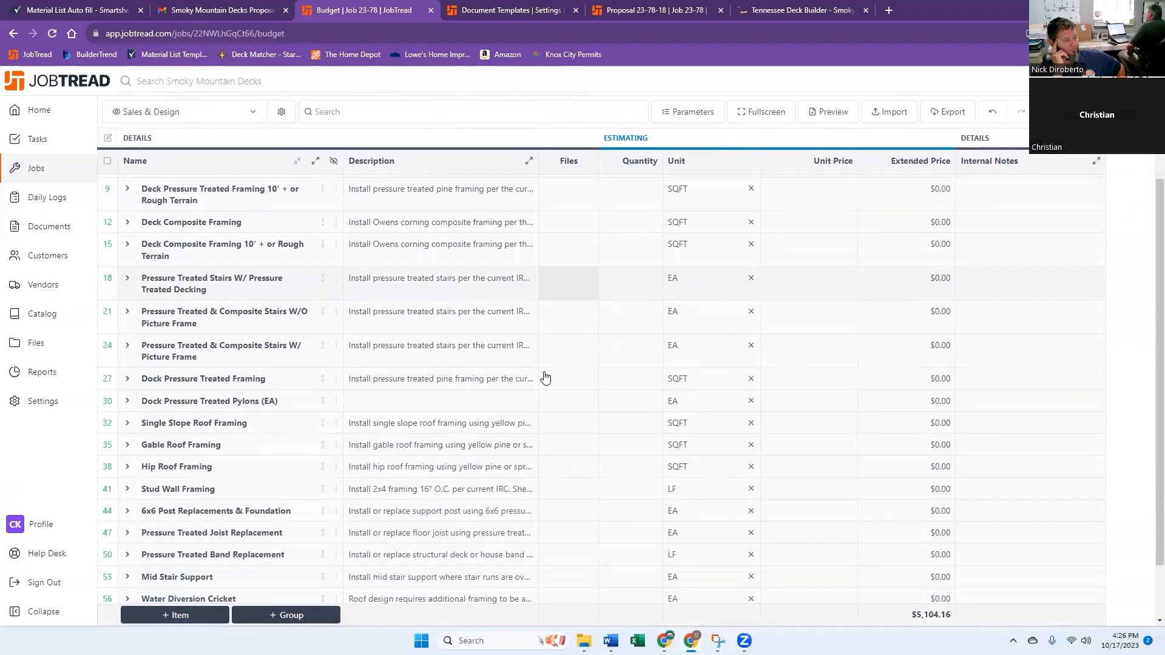
pyautogui.scroll(5, 245, 503)
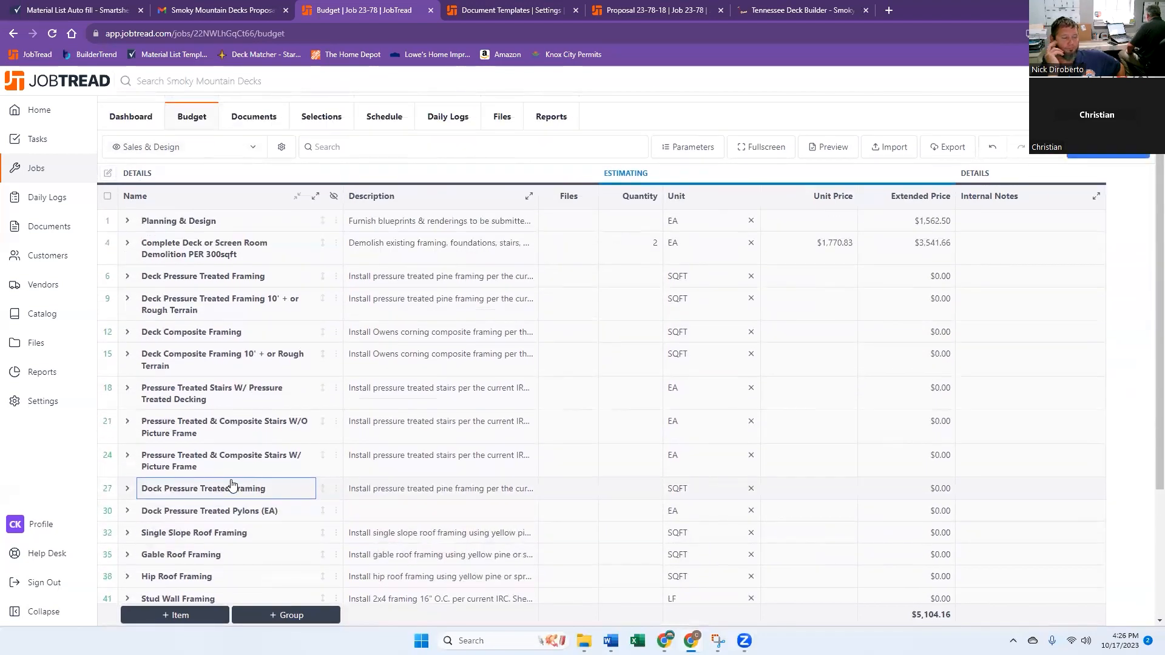
pyautogui.scroll(-2, 259, 432)
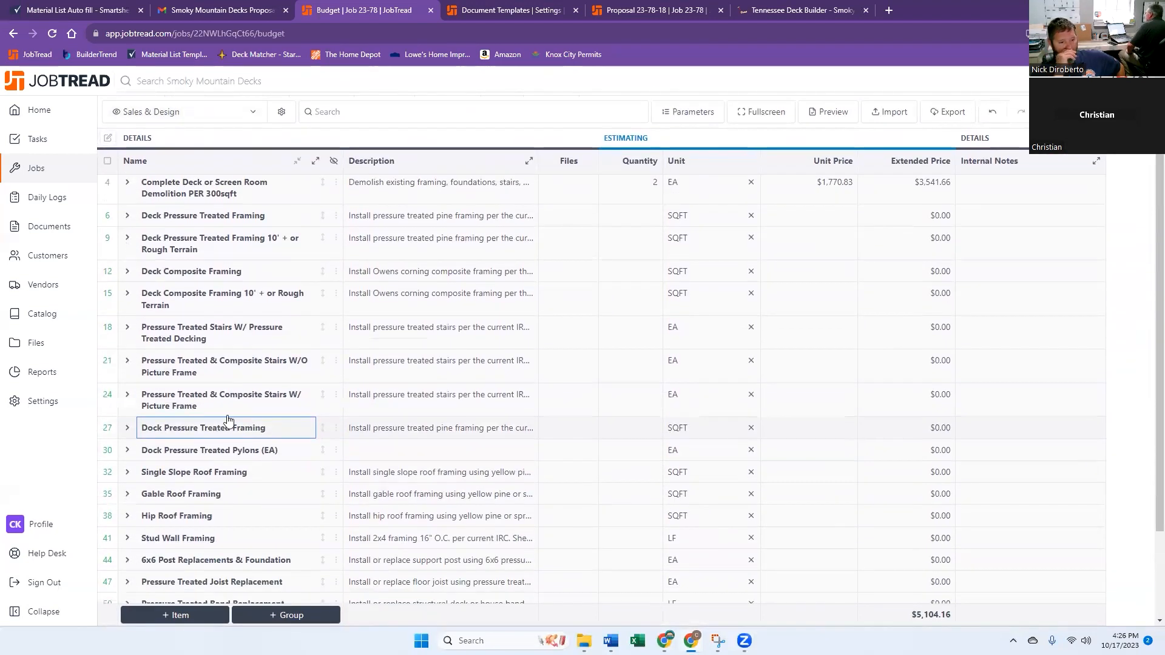
pyautogui.scroll(2, 259, 374)
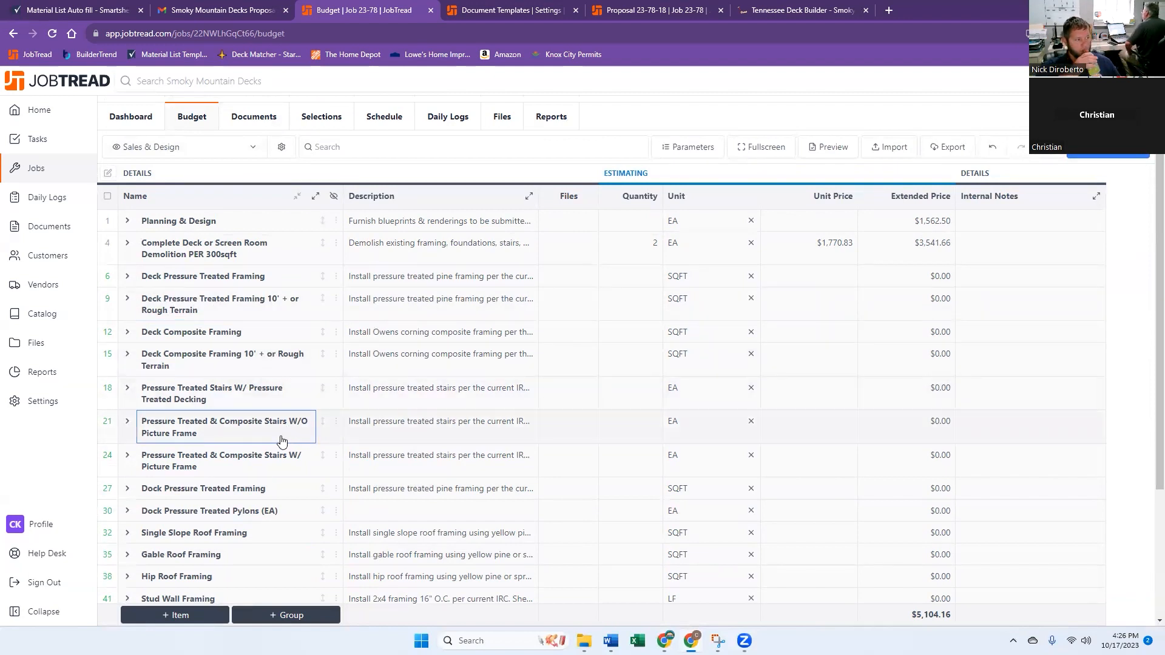
pyautogui.scroll(-1, 280, 440)
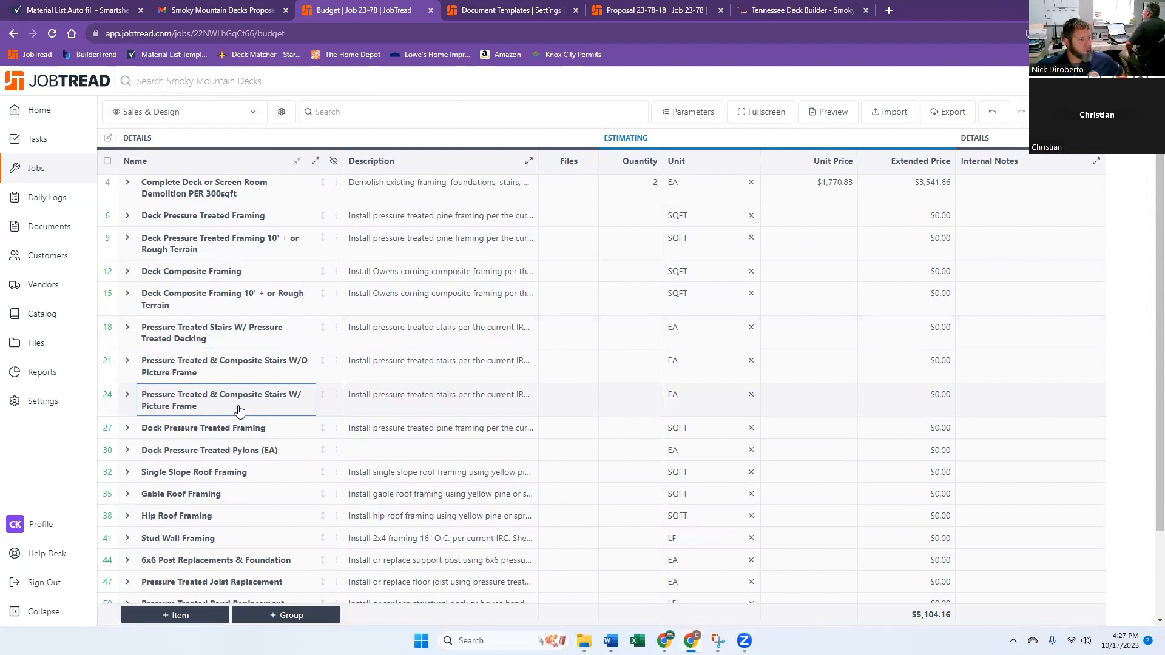
pyautogui.scroll(-2, 193, 419)
pyautogui.scroll(-1, 195, 423)
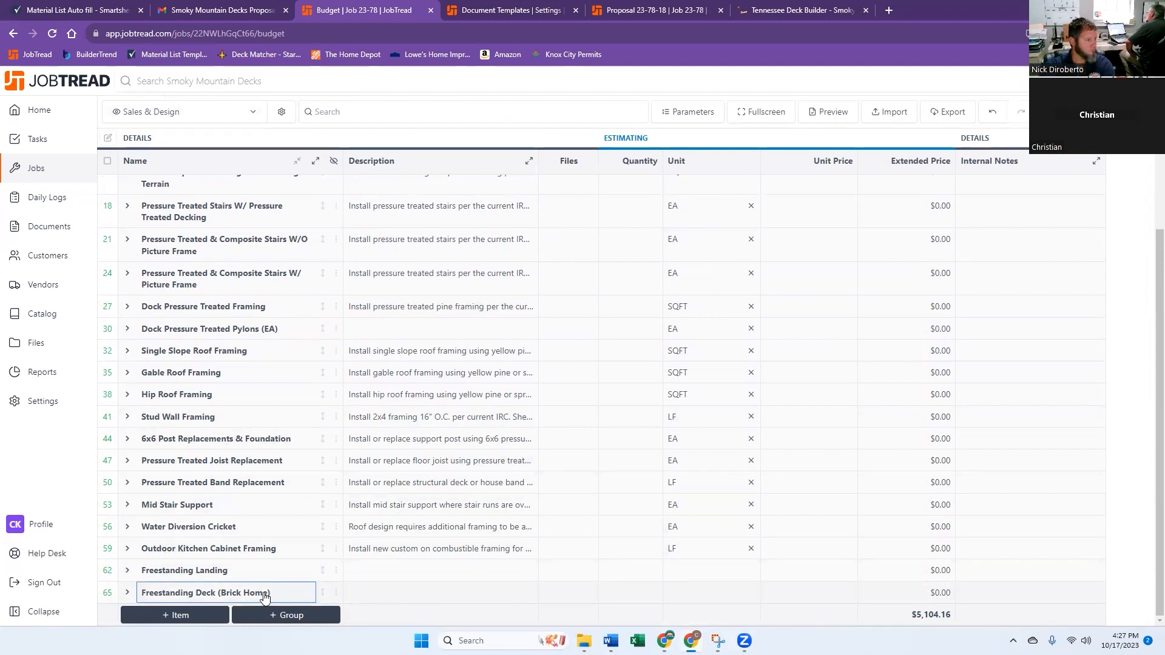
pyautogui.scroll(5, 151, 486)
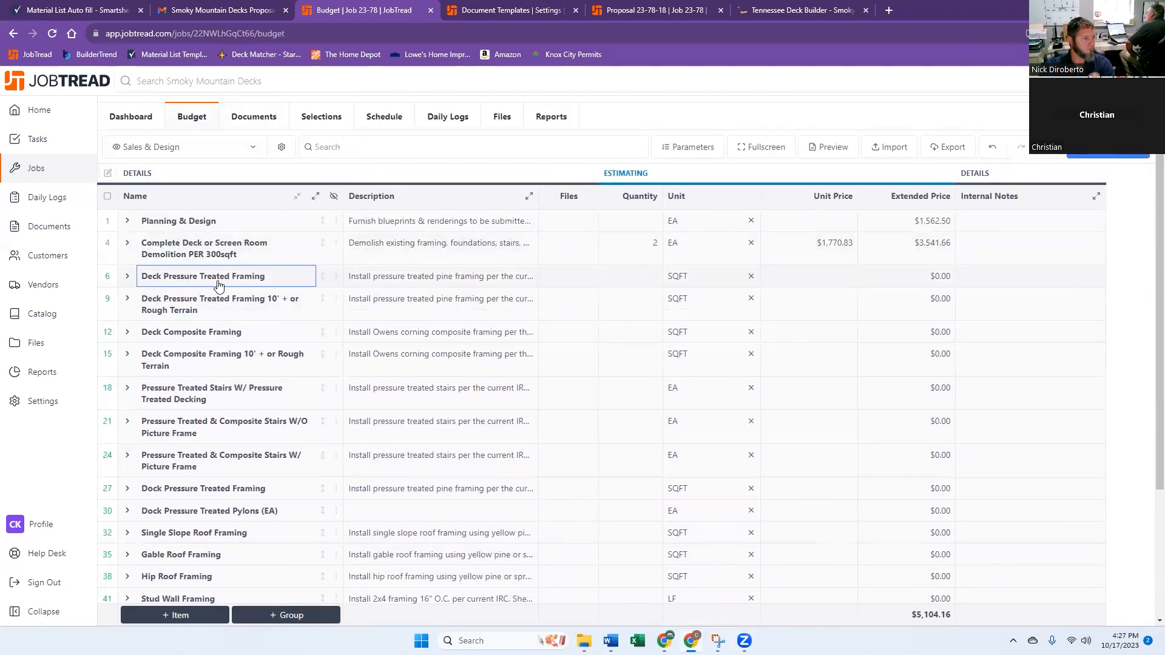
# Delete all rough framing groups from the budget except Deck Pressure Treated Framing and Pressure Treated & Composite Stairs W/ Picture Frame.
pyautogui.click(116, 313)
pyautogui.click(116, 332)
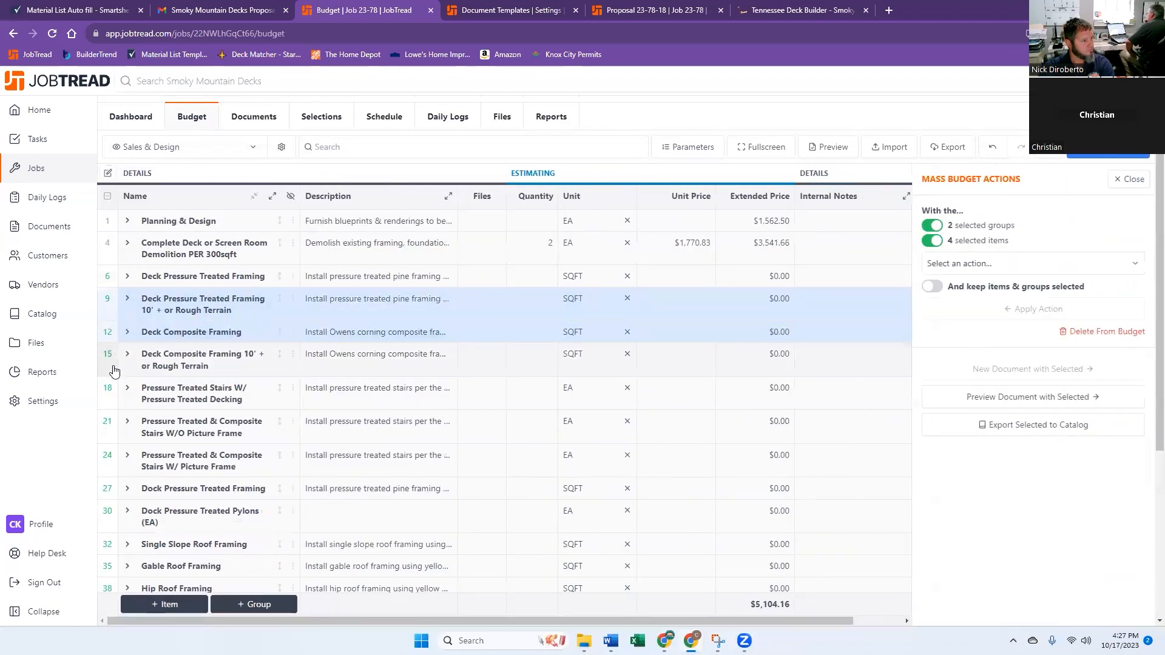
pyautogui.click(111, 369)
pyautogui.click(112, 393)
pyautogui.click(112, 426)
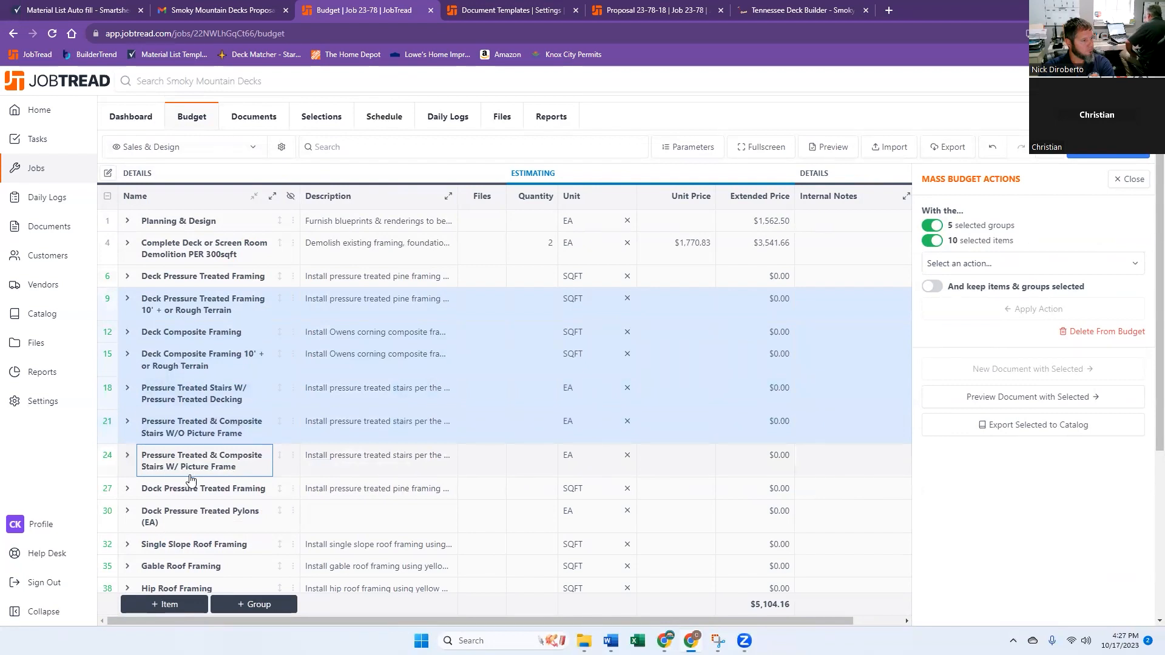
pyautogui.click(107, 489)
pyautogui.click(111, 516)
pyautogui.scroll(-2, 111, 518)
pyautogui.click(106, 424)
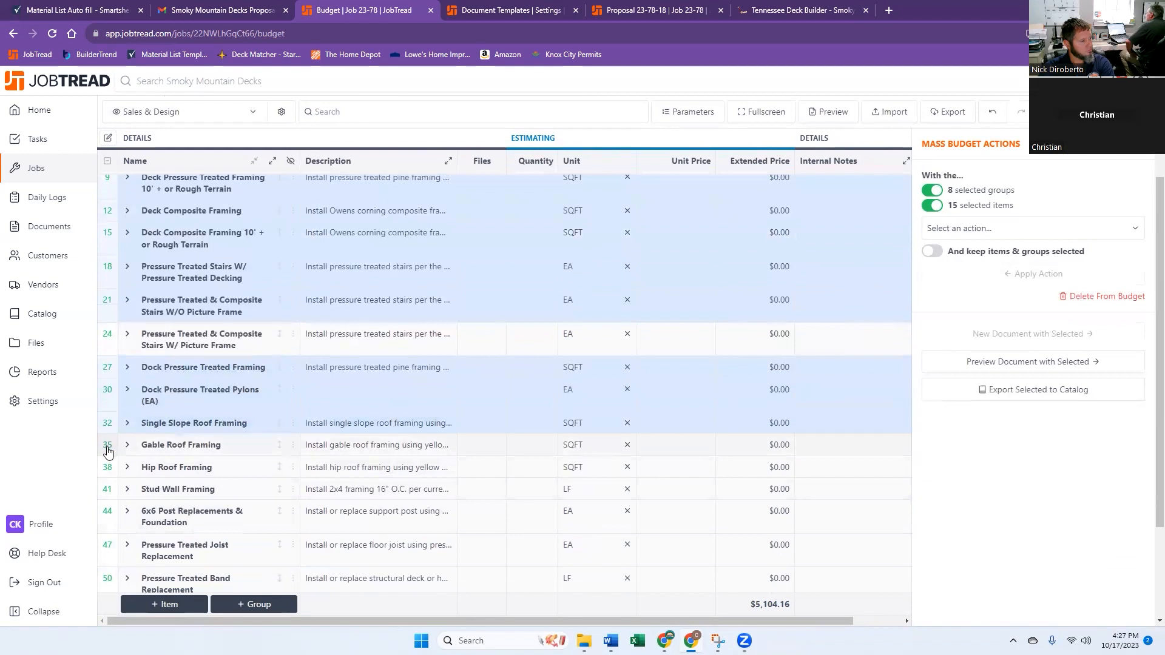
pyautogui.click(108, 446)
pyautogui.click(113, 472)
pyautogui.click(110, 490)
pyautogui.click(108, 513)
pyautogui.scroll(-2, 108, 515)
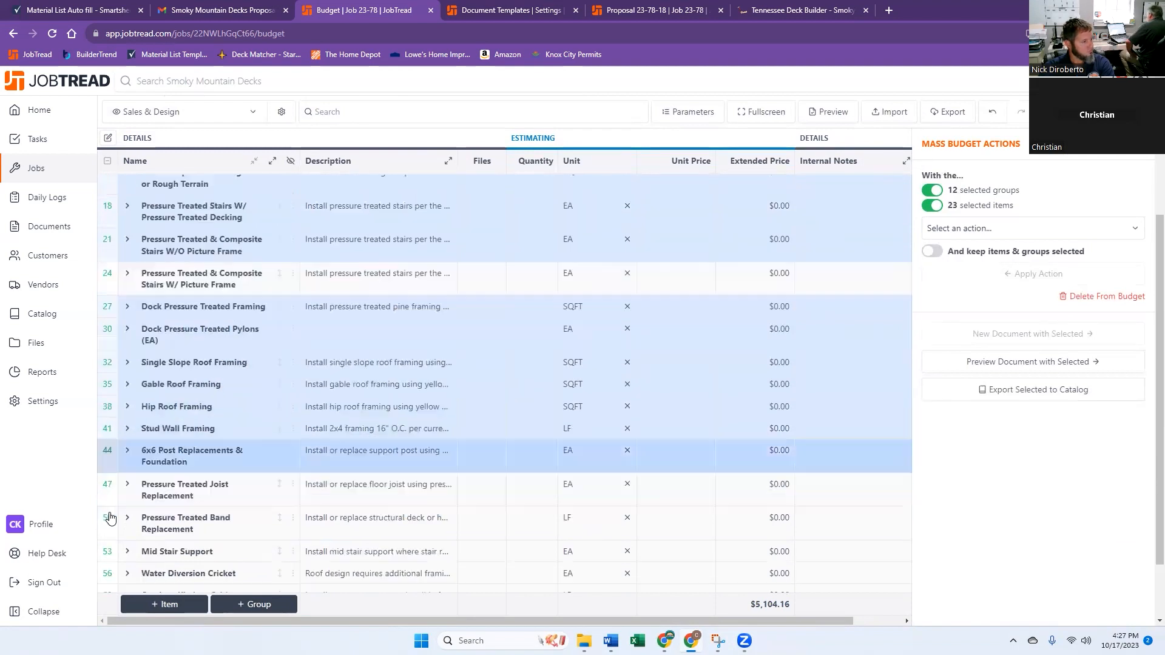
pyautogui.click(106, 425)
pyautogui.click(107, 459)
pyautogui.click(108, 492)
pyautogui.click(109, 513)
pyautogui.click(112, 535)
pyautogui.scroll(-1, 116, 546)
pyautogui.click(112, 554)
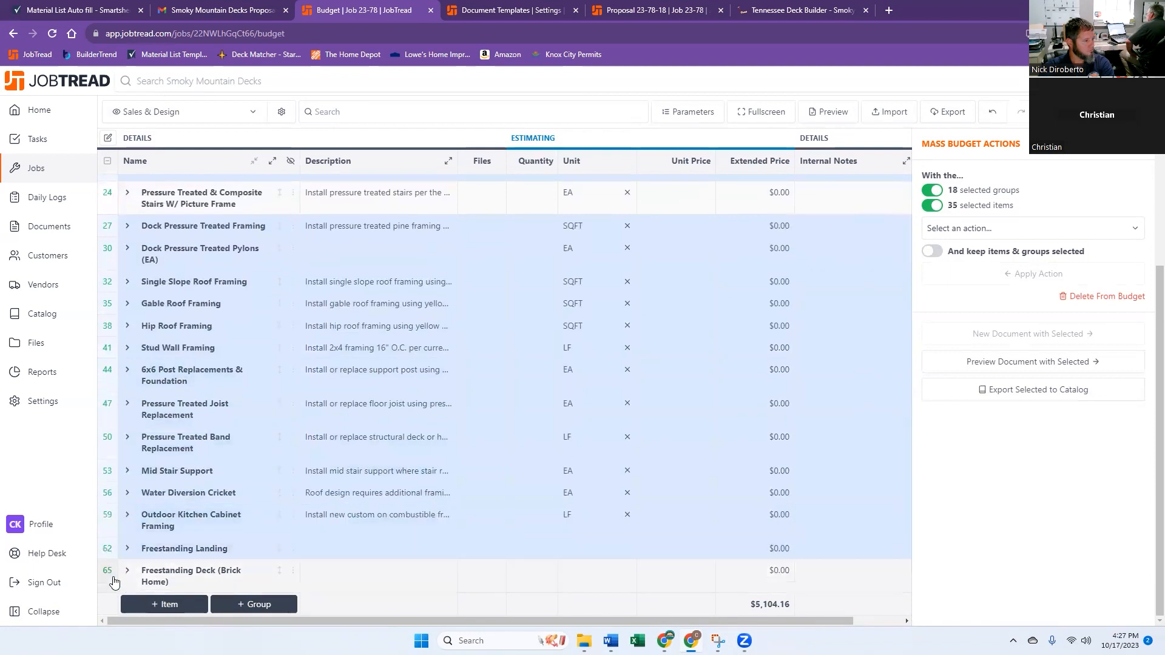
pyautogui.click(255, 577)
pyautogui.click(1119, 299)
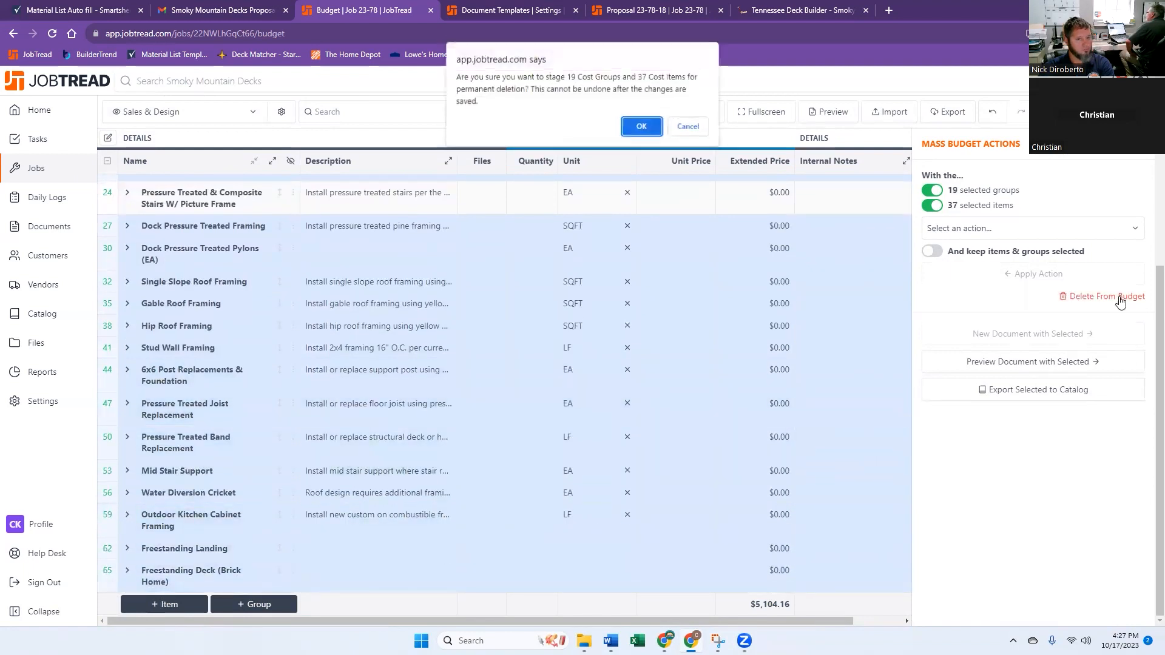
pyautogui.press('Return')
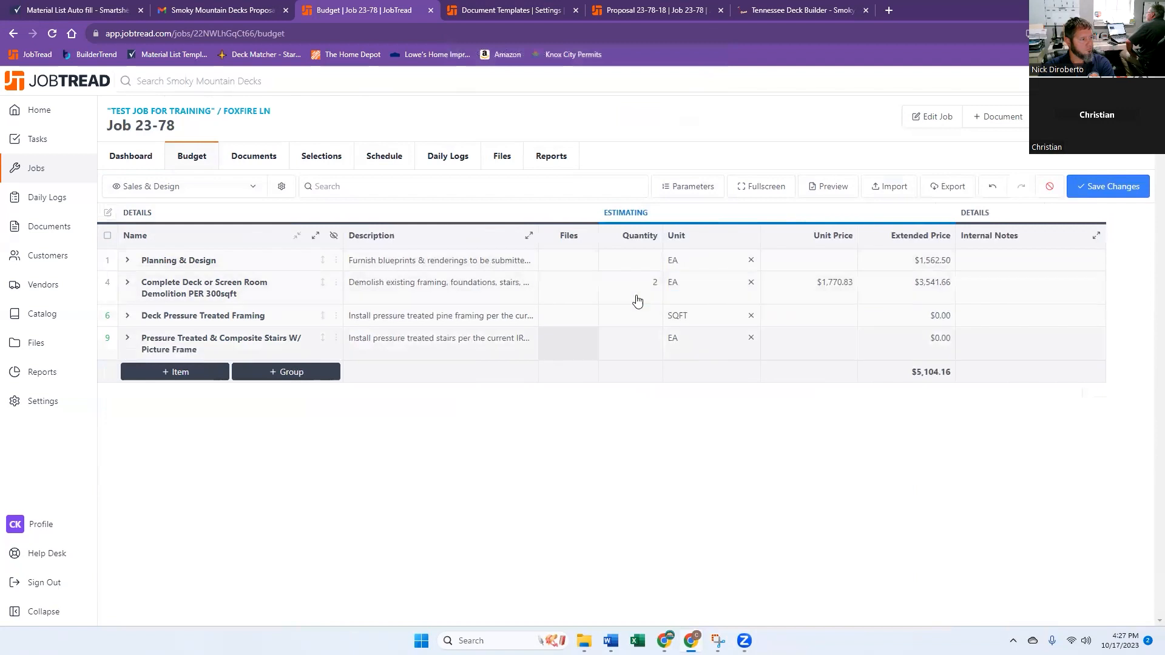
# Add the Decking cost group from the catalog to the budget.
pyautogui.click(301, 373)
pyautogui.scroll(-1, 213, 229)
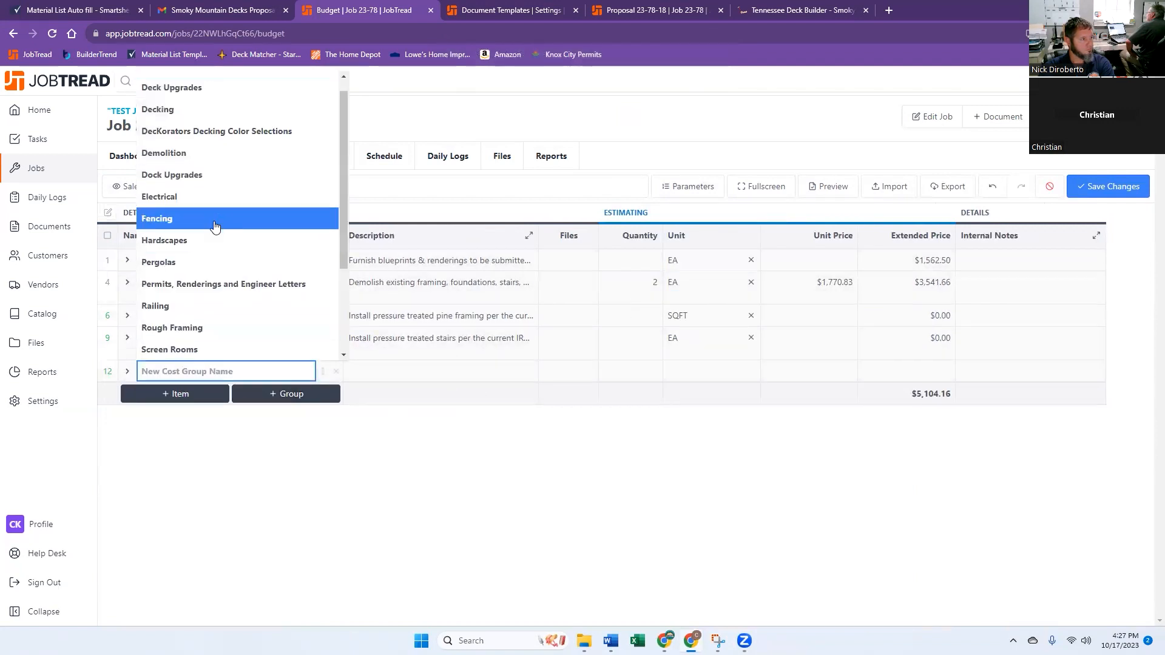
pyautogui.click(216, 115)
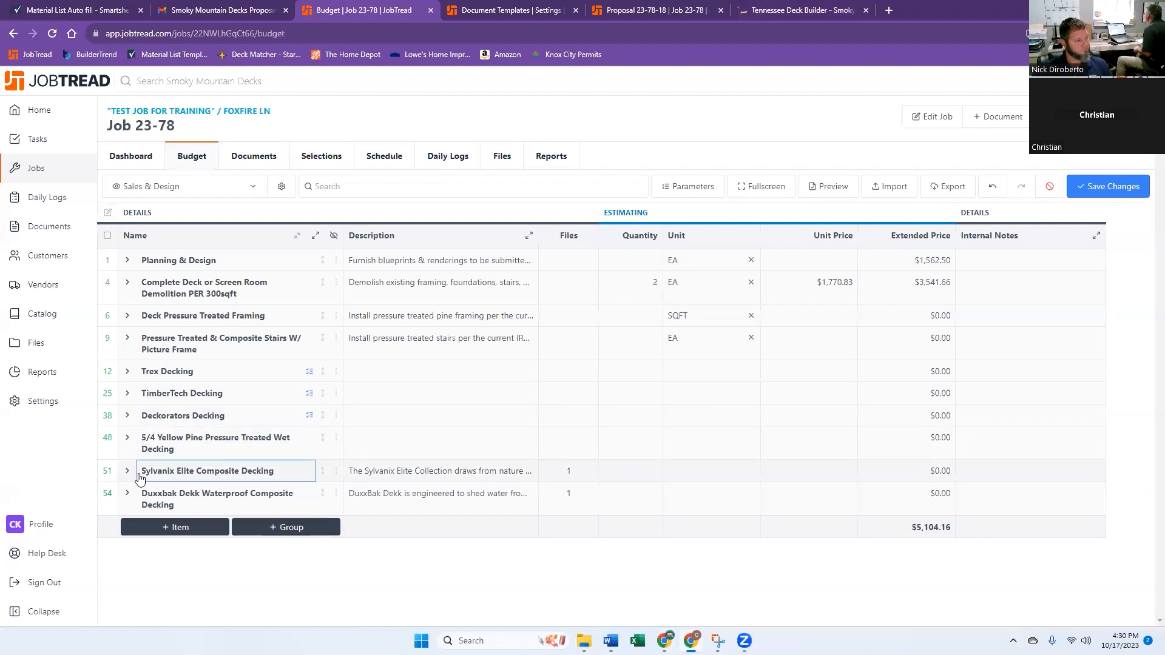
# Check the options inside Trex Decking and delete all the other decking groups from the budget.
pyautogui.click(128, 372)
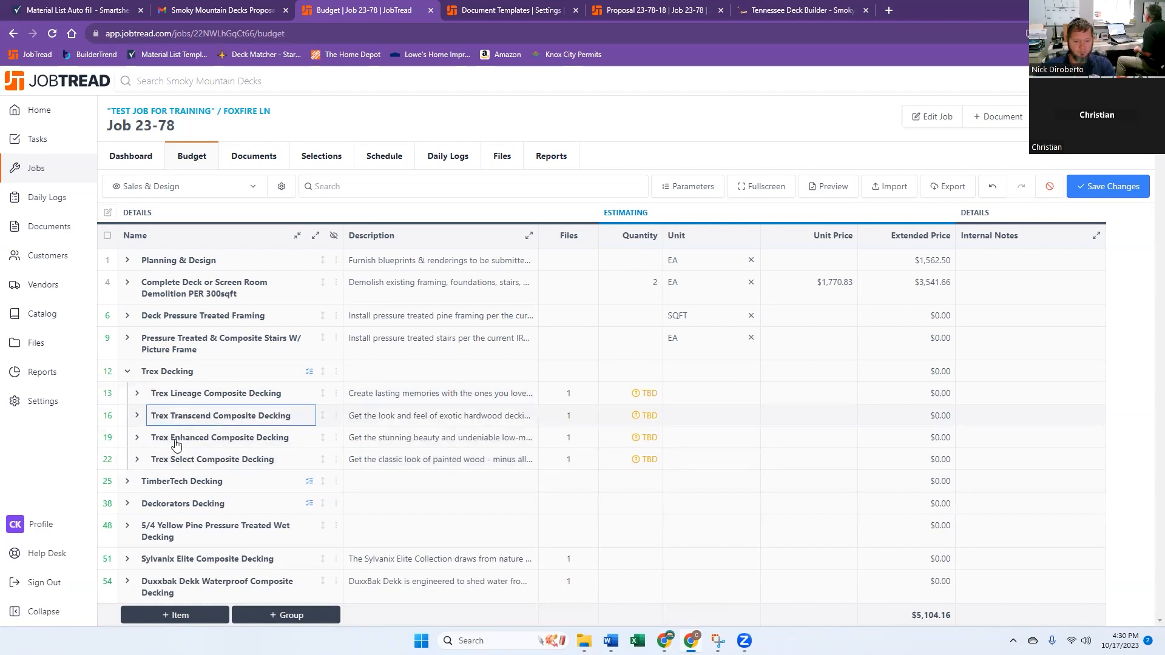
pyautogui.click(129, 372)
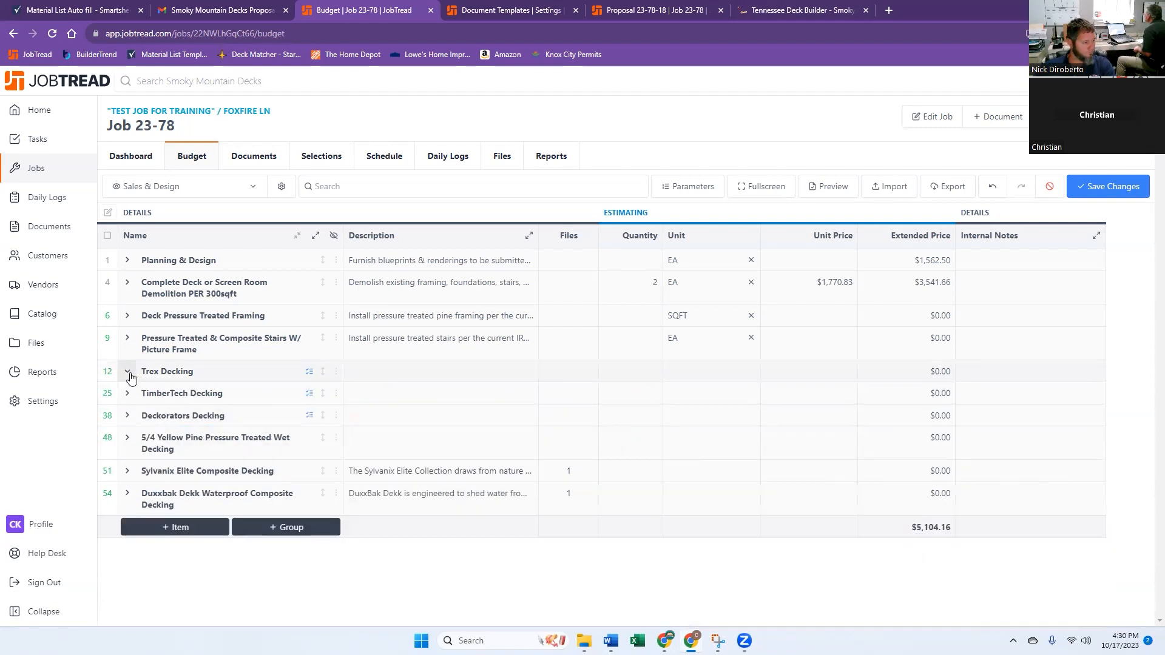
pyautogui.moveTo(107, 393); pyautogui.dragTo(107, 509)
pyautogui.click(1106, 371)
pyautogui.click(635, 127)
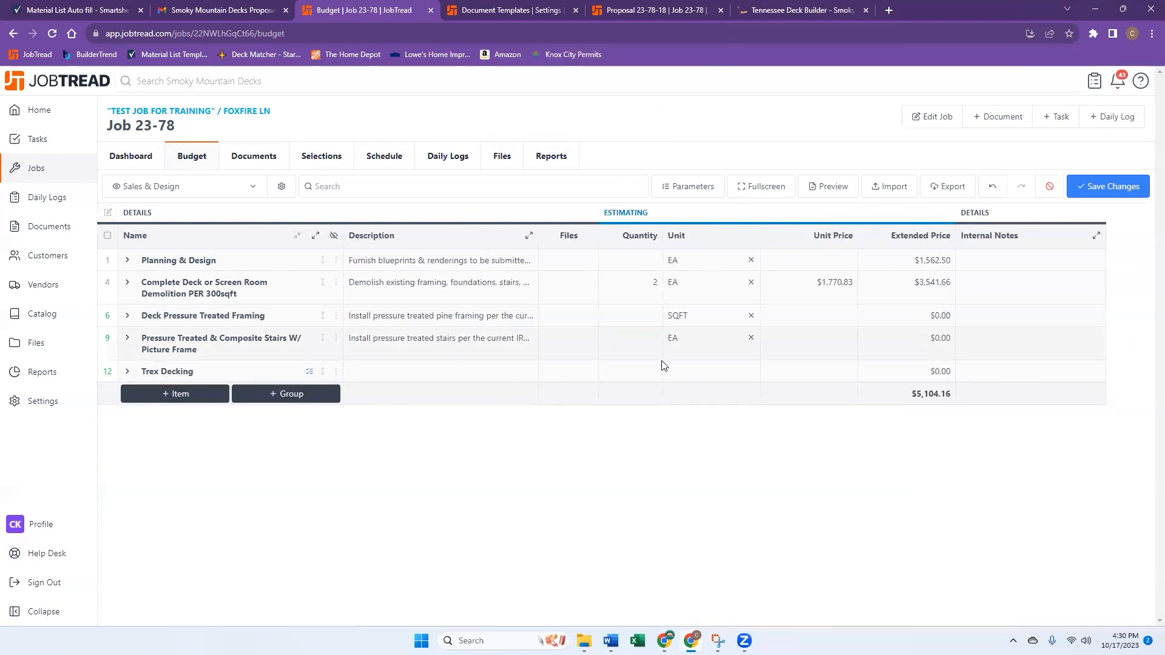
# Set the quantities of Trex Decking to 360, the picture-frame stairs to 8 and Deck Pressure Treated Framing to 360, and save the budget.
pyautogui.click(618, 370)
pyautogui.click(623, 369)
pyautogui.write('360')
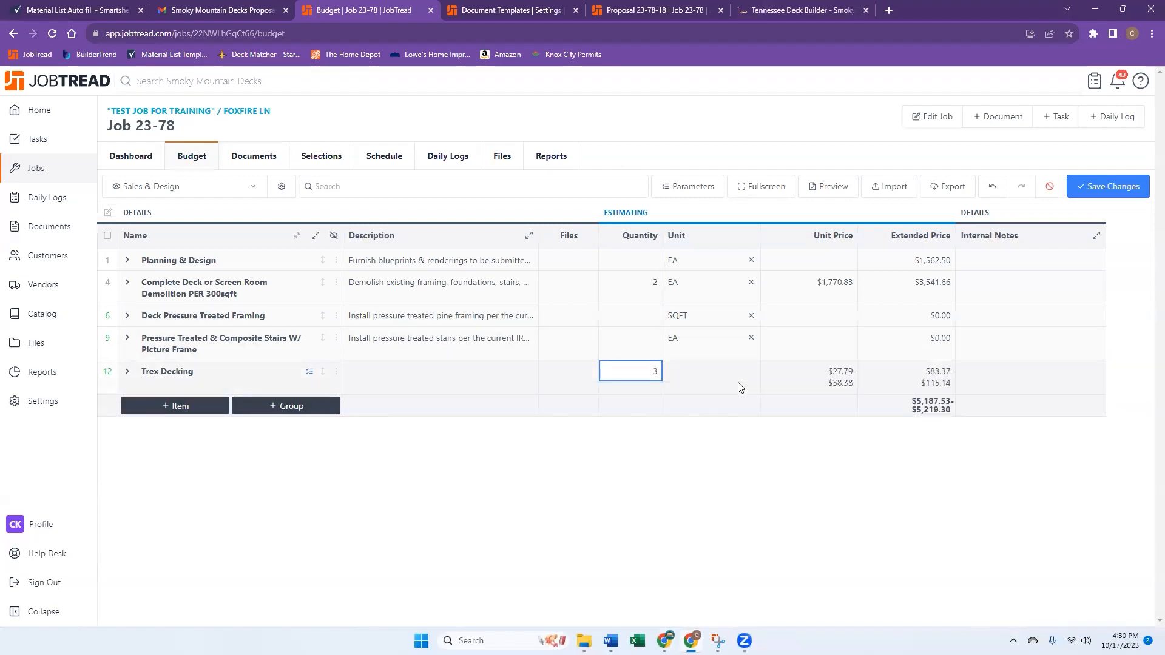
pyautogui.click(627, 344)
pyautogui.write('8')
pyautogui.click(627, 315)
pyautogui.write('360')
pyautogui.click(631, 501)
pyautogui.click(1111, 186)
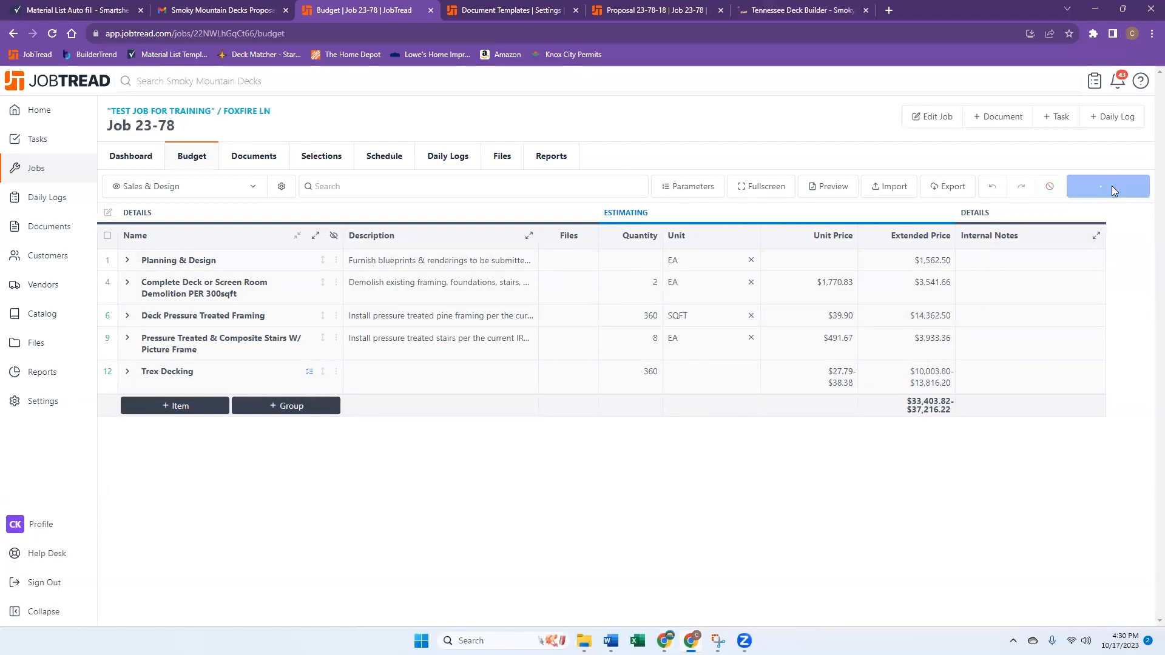
# Add the Railing cost group from the catalog to the budget.
pyautogui.click(271, 412)
pyautogui.write('rail')
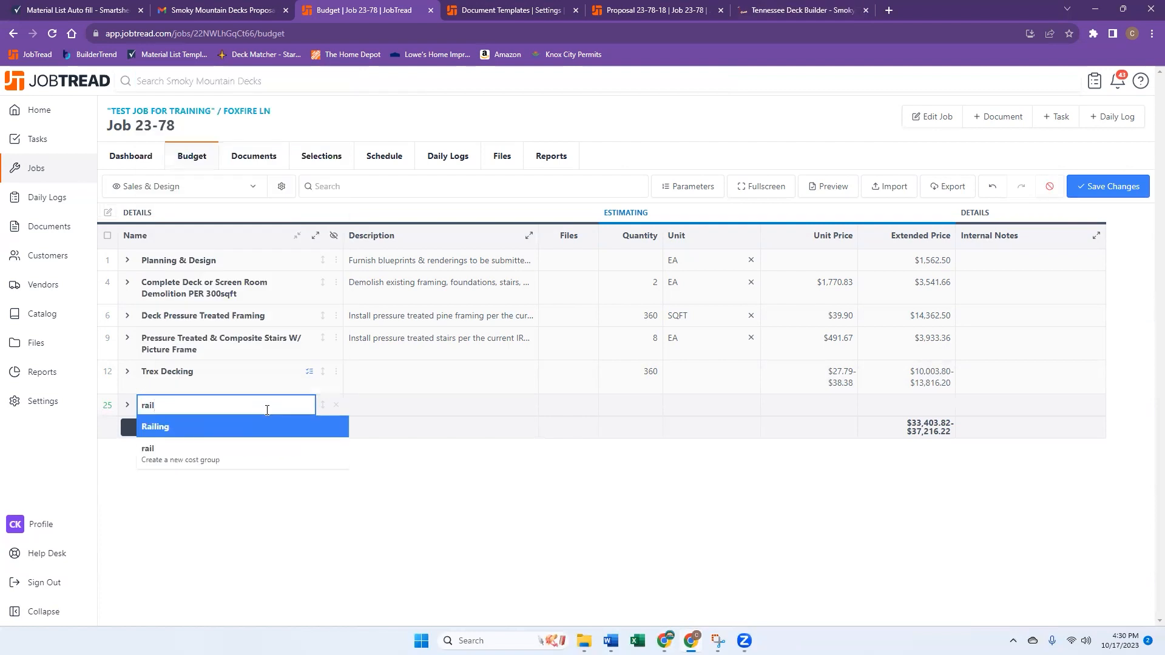
pyautogui.click(241, 428)
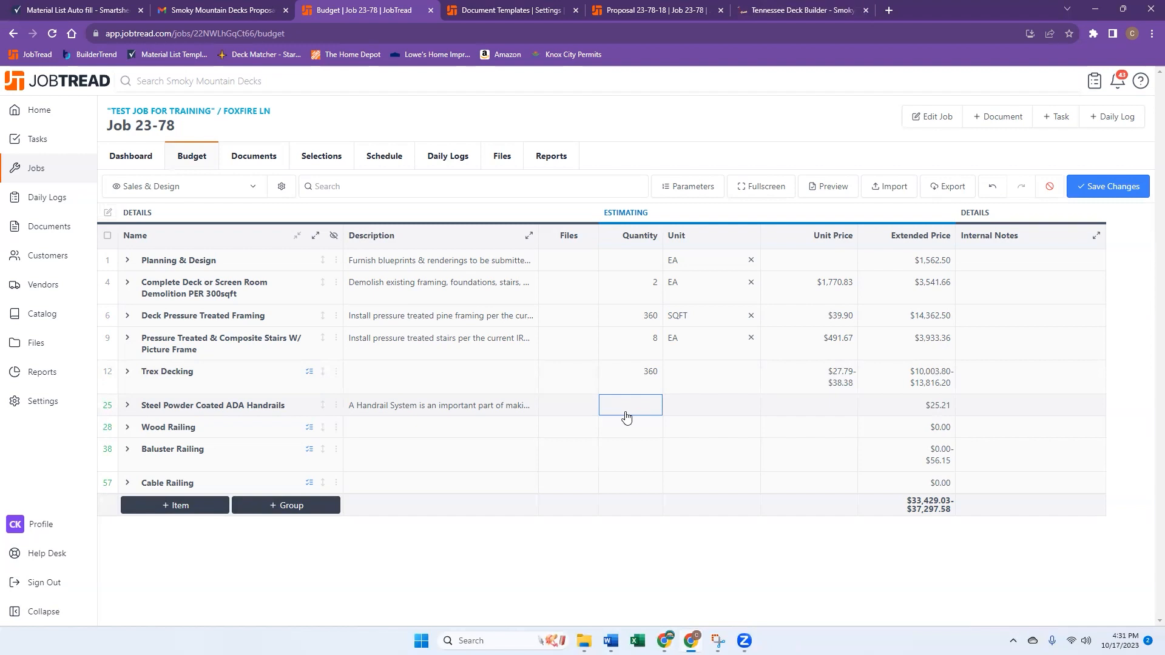
# Set the quantity of Steel Powder Coated ADA Handrails to 8.
pyautogui.click(648, 402)
pyautogui.write('8')
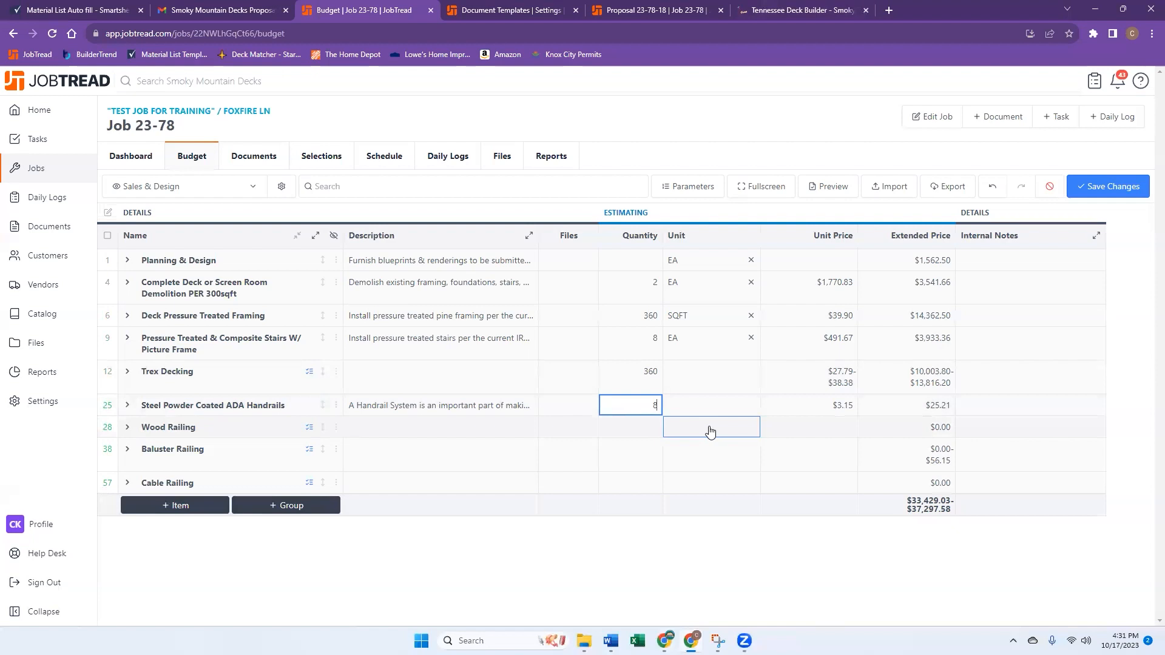
pyautogui.click(424, 573)
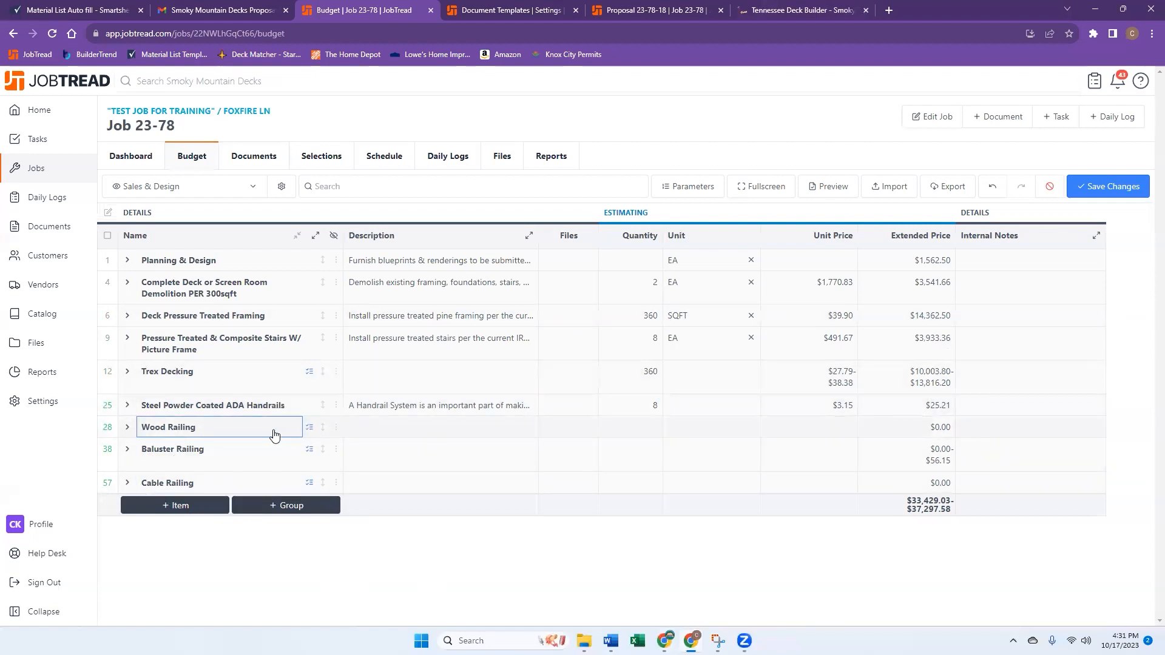
# Compare the options inside the wood, baluster and cable railing groups, and delete Wood Railing and Baluster Railing from the budget.
pyautogui.click(128, 427)
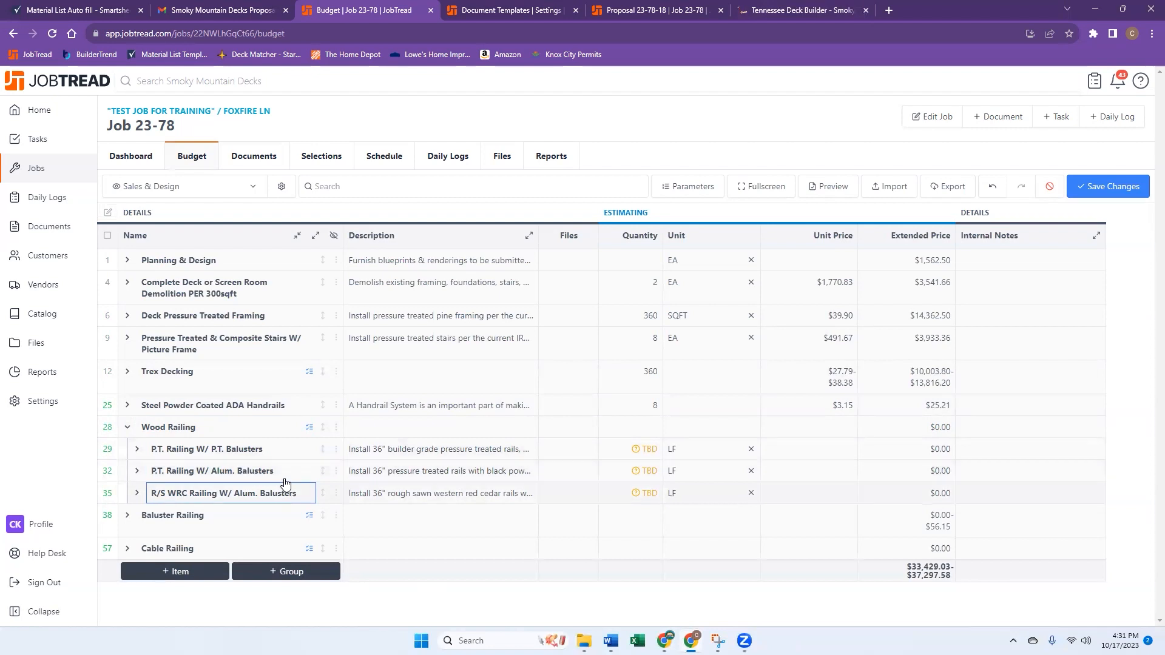
pyautogui.click(128, 428)
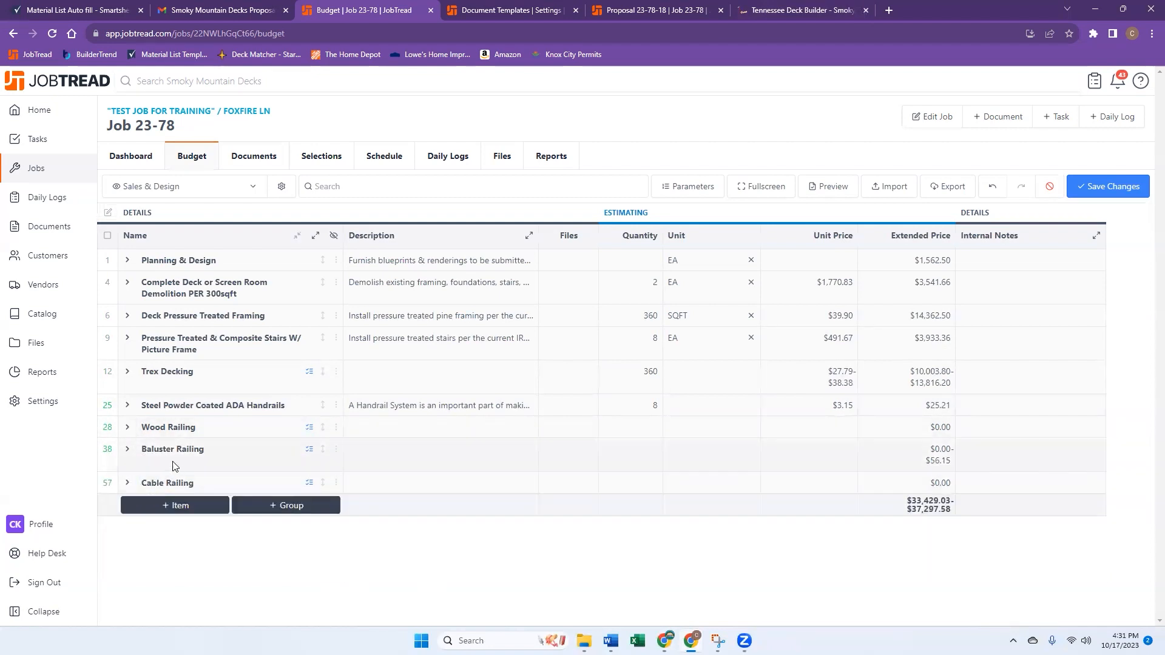
pyautogui.click(128, 450)
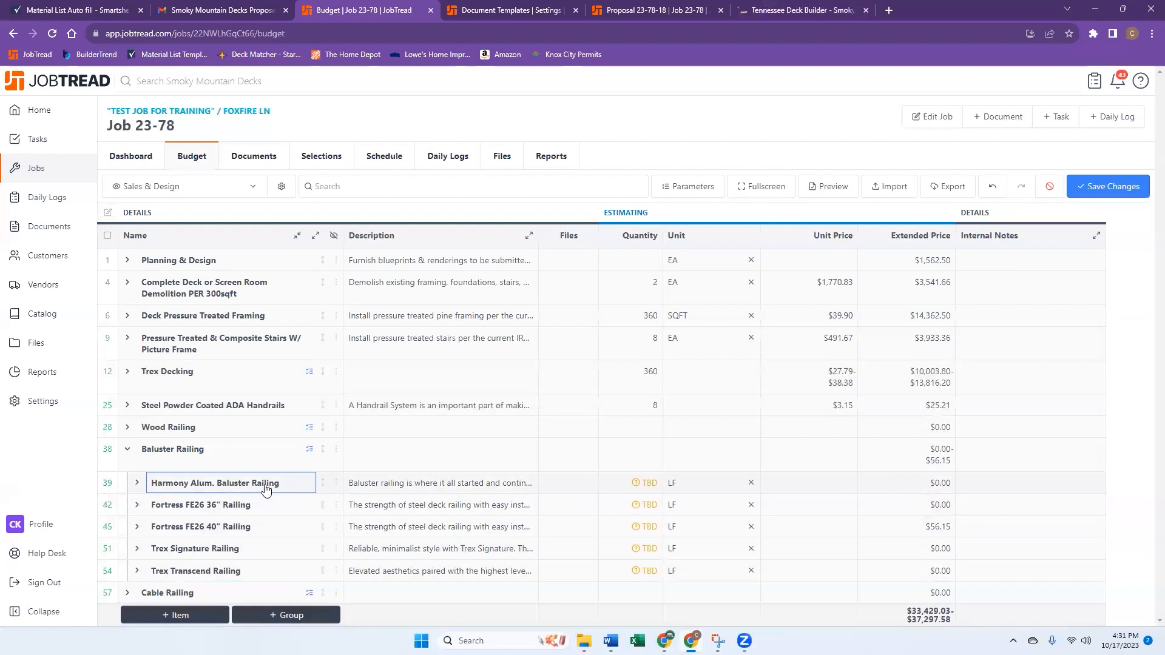
pyautogui.click(127, 449)
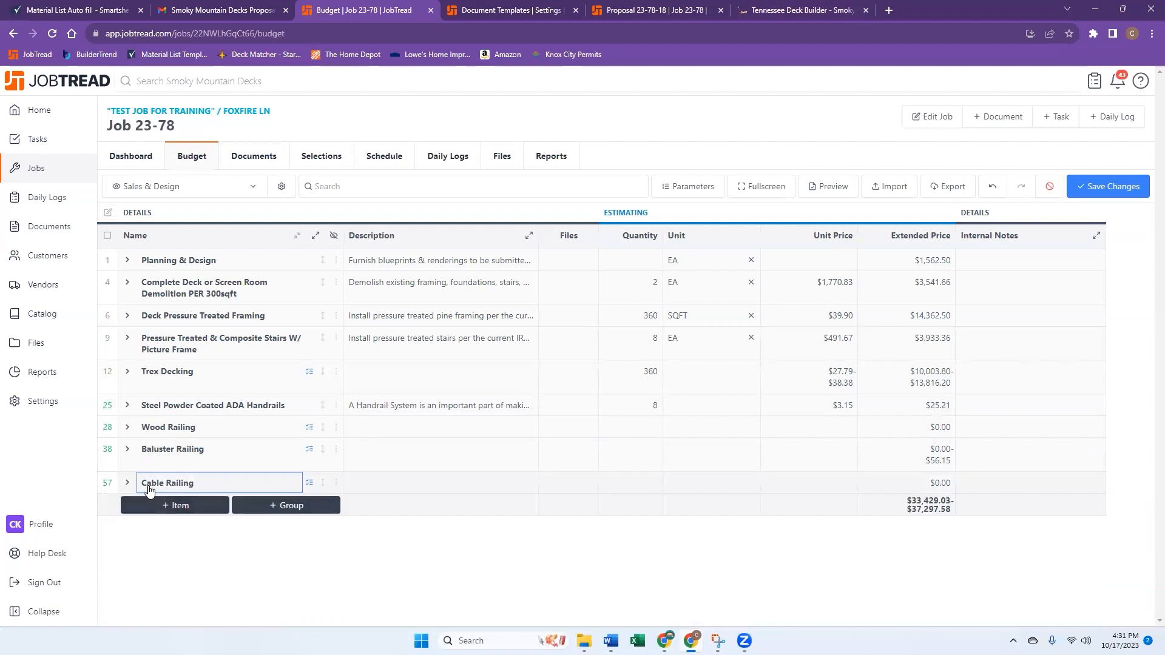
pyautogui.click(127, 483)
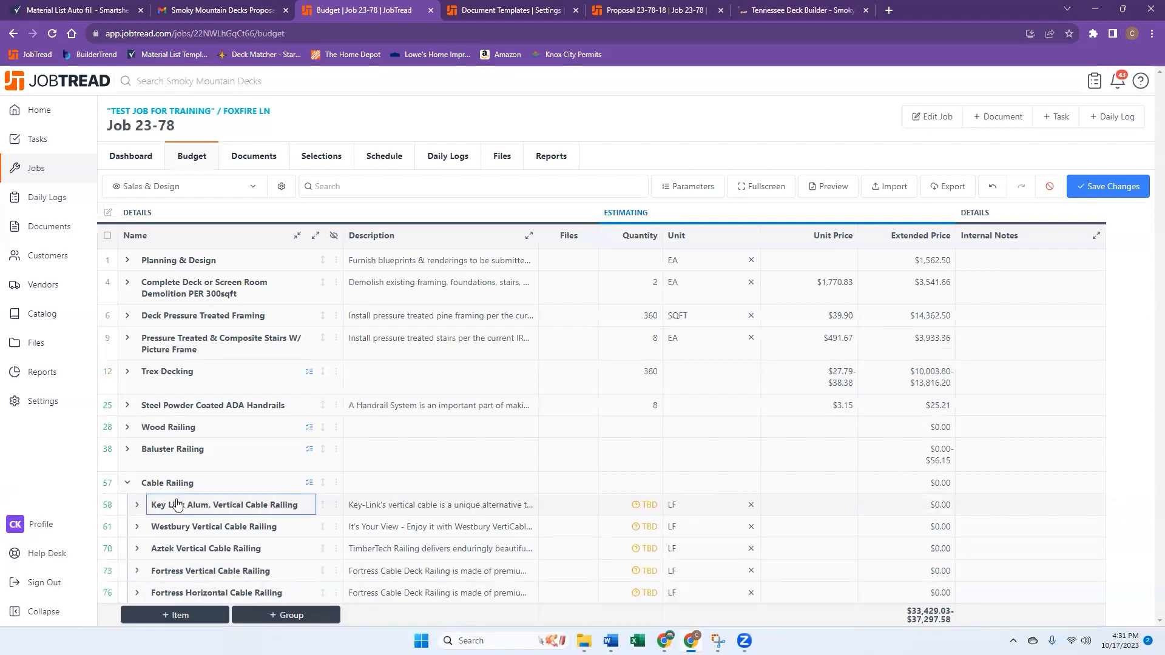
pyautogui.click(127, 483)
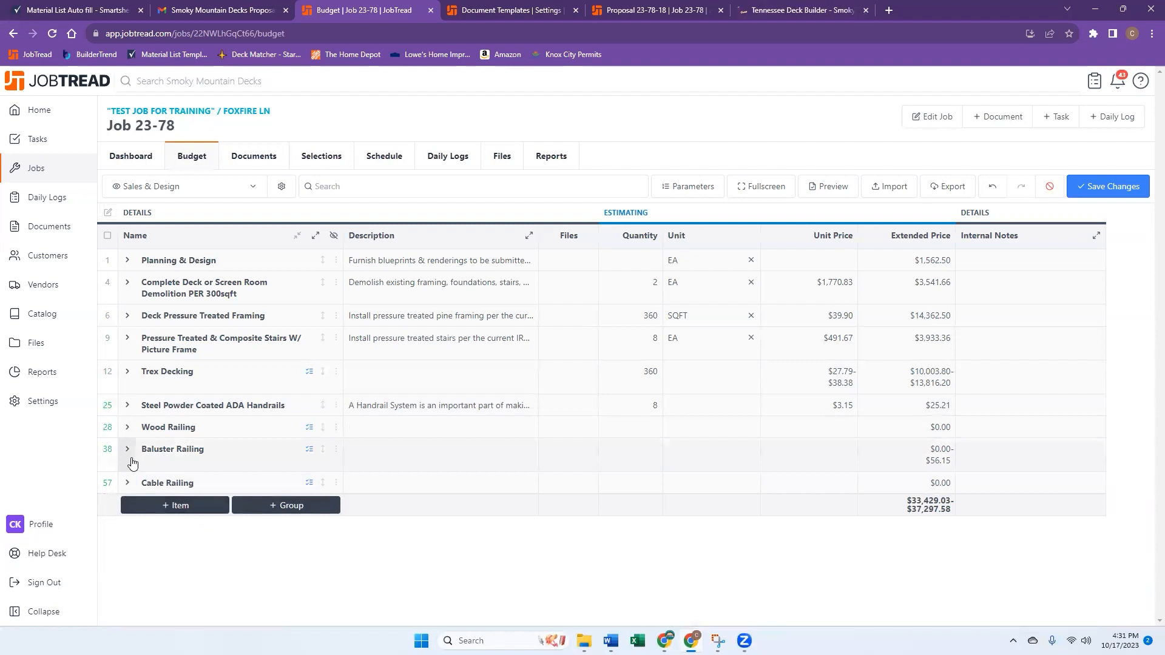
pyautogui.click(108, 450)
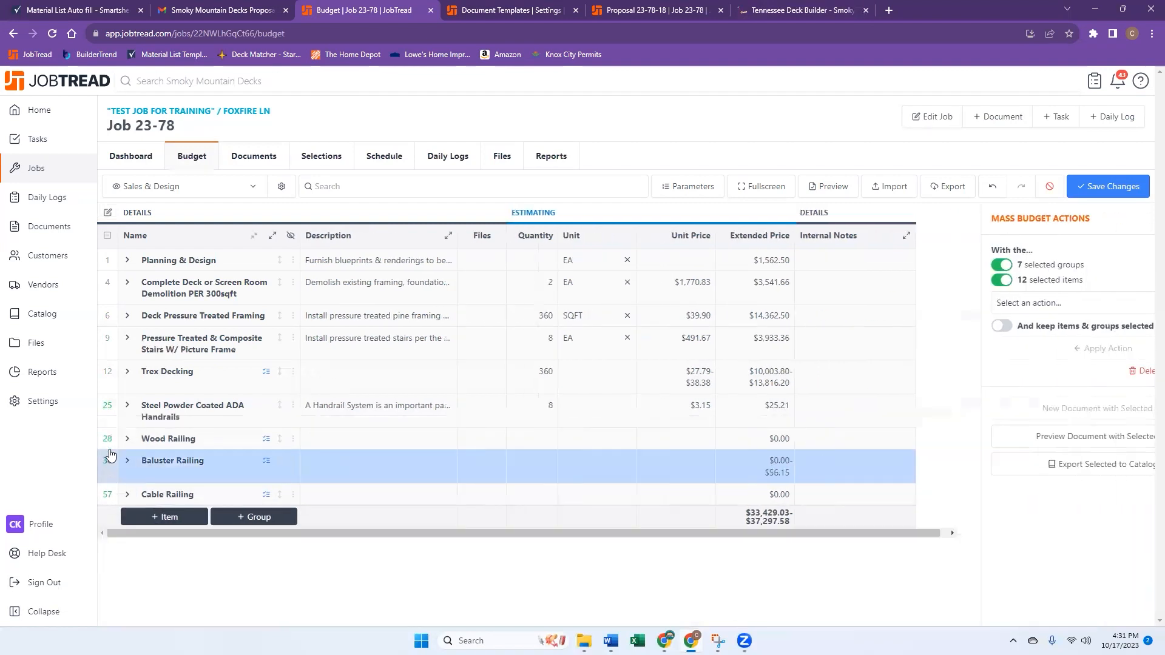
pyautogui.click(107, 438)
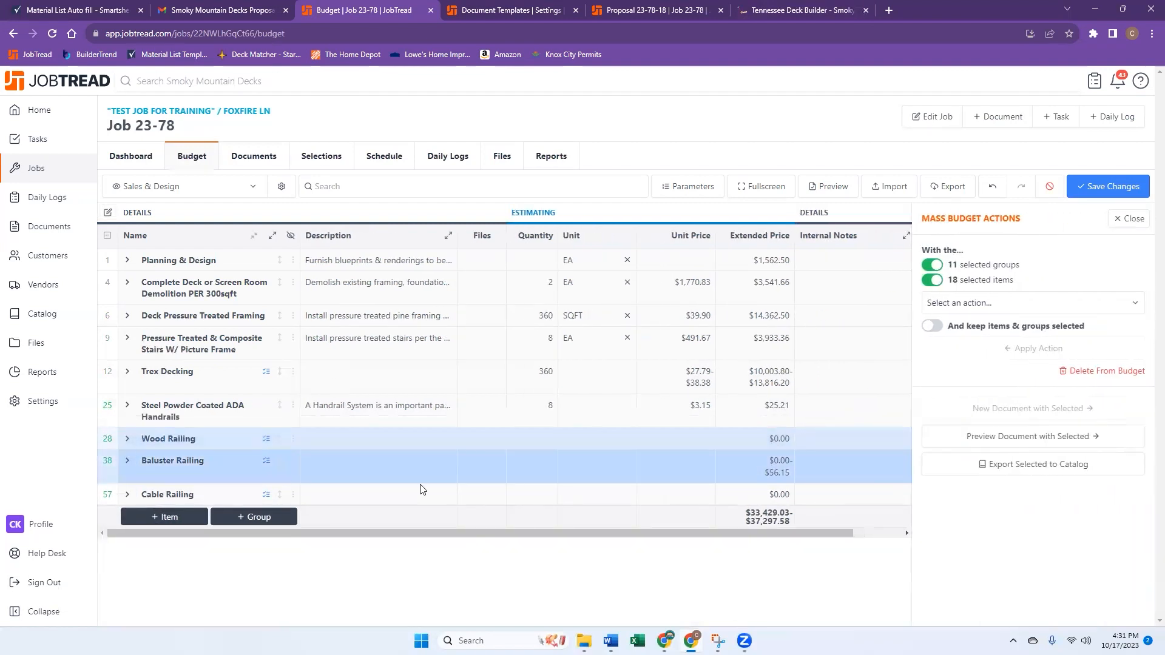
pyautogui.click(1134, 379)
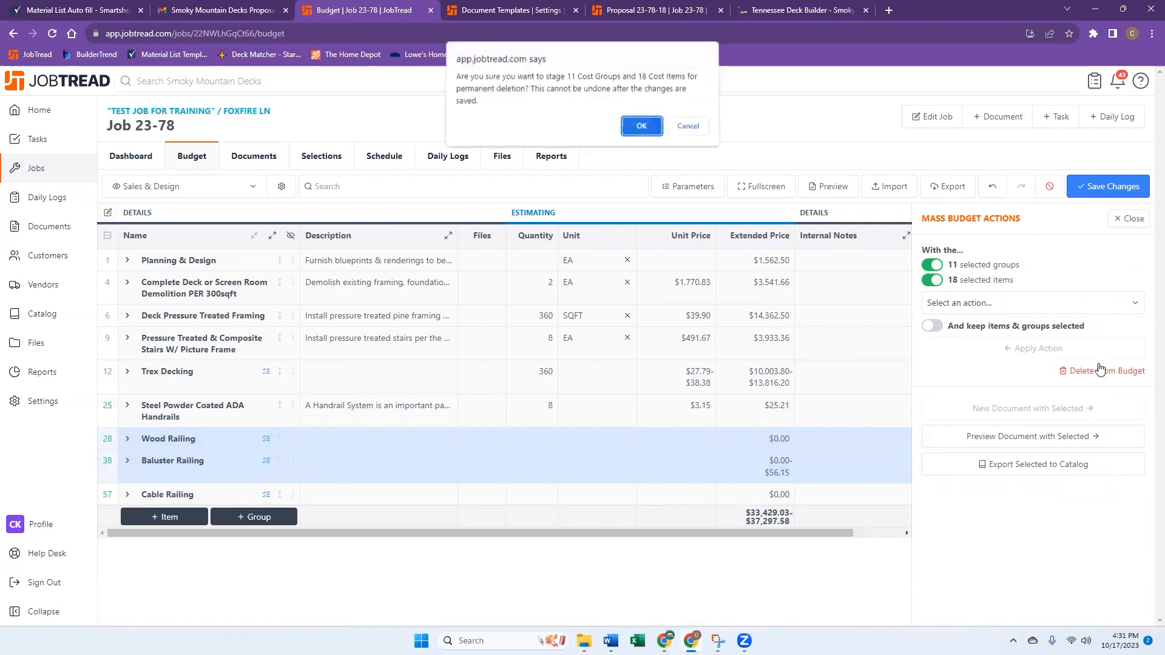
pyautogui.click(641, 128)
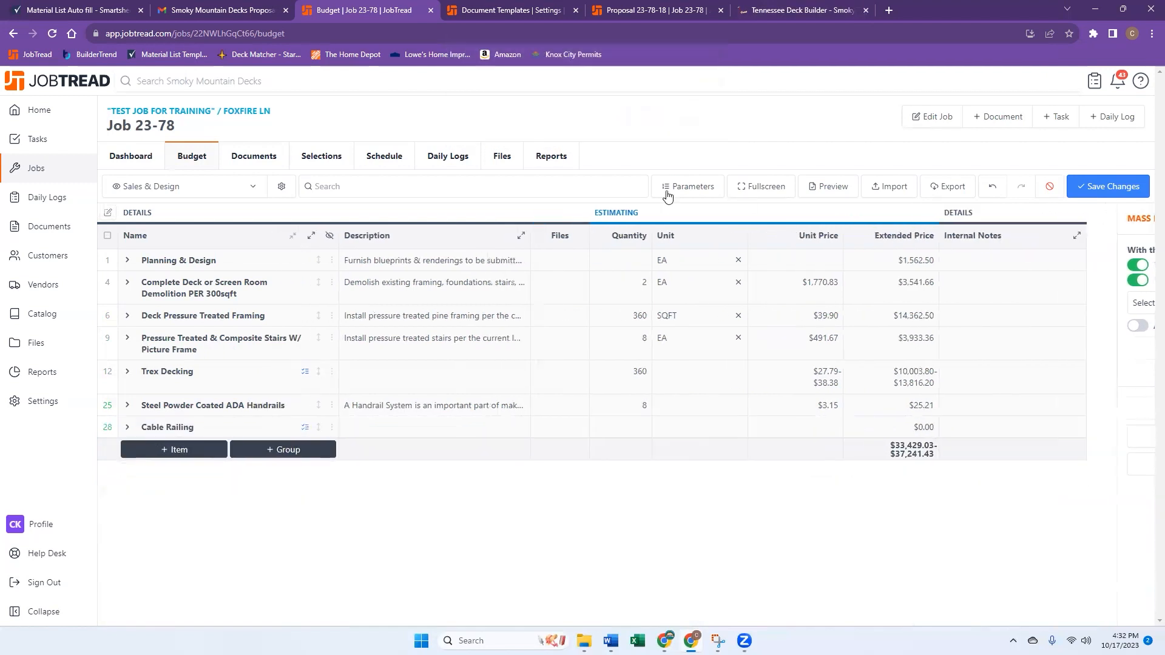
# Set the quantity of Cable Railing to 90 and save the budget.
pyautogui.click(641, 432)
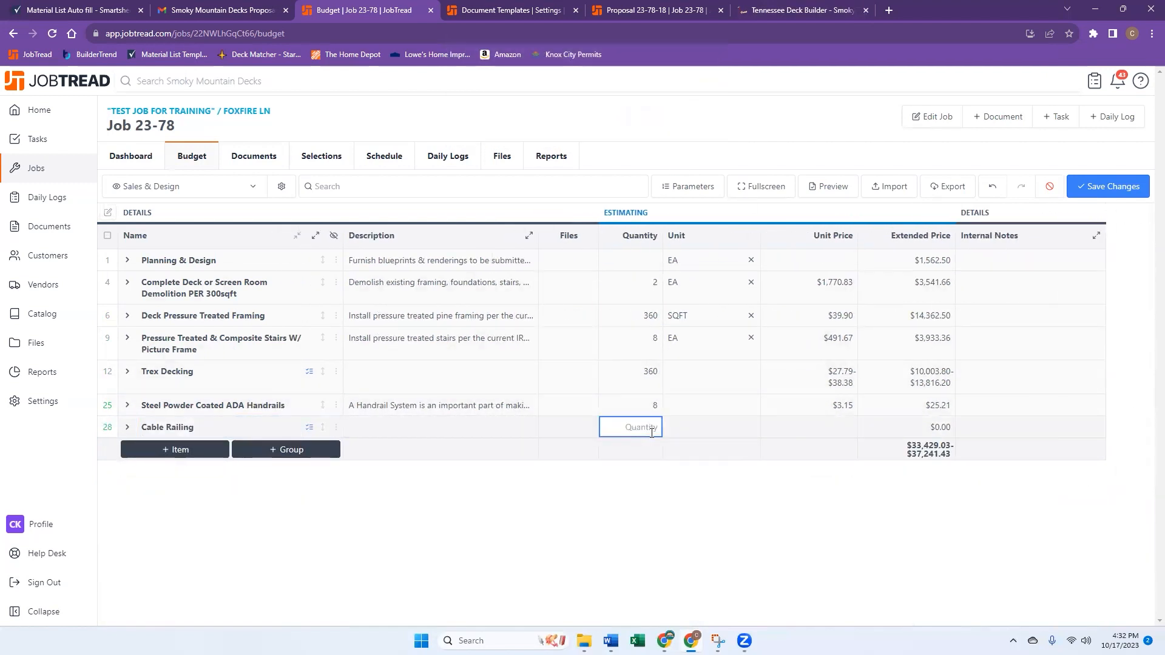
pyautogui.write('90')
pyautogui.click(726, 514)
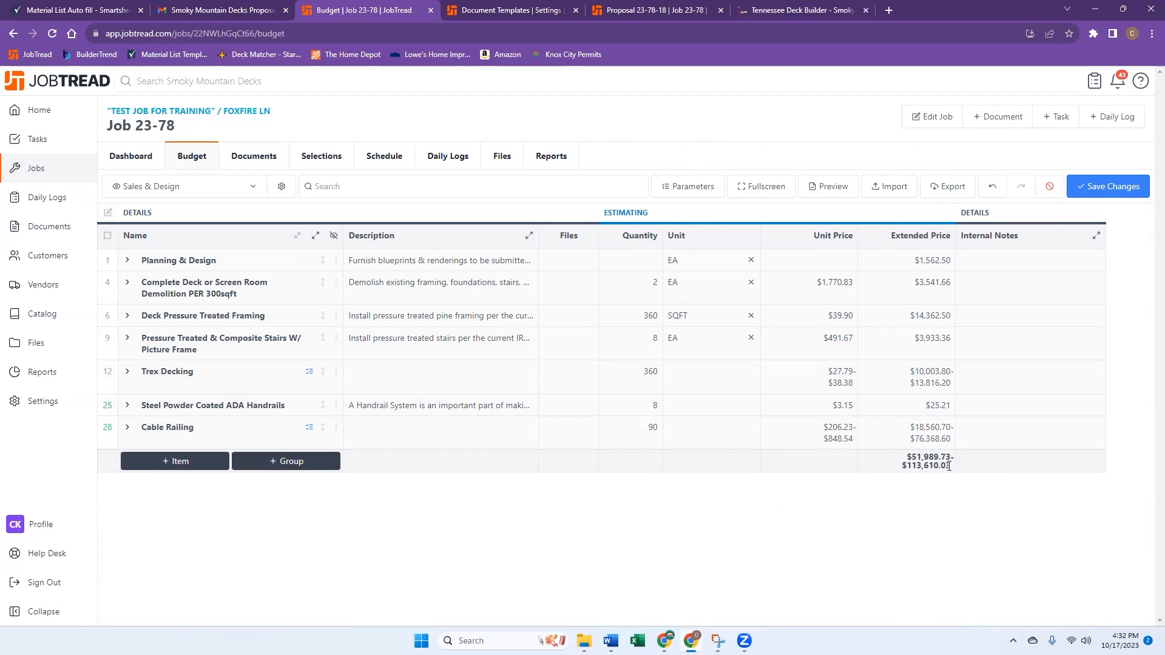
pyautogui.moveTo(948, 466); pyautogui.dragTo(905, 464)
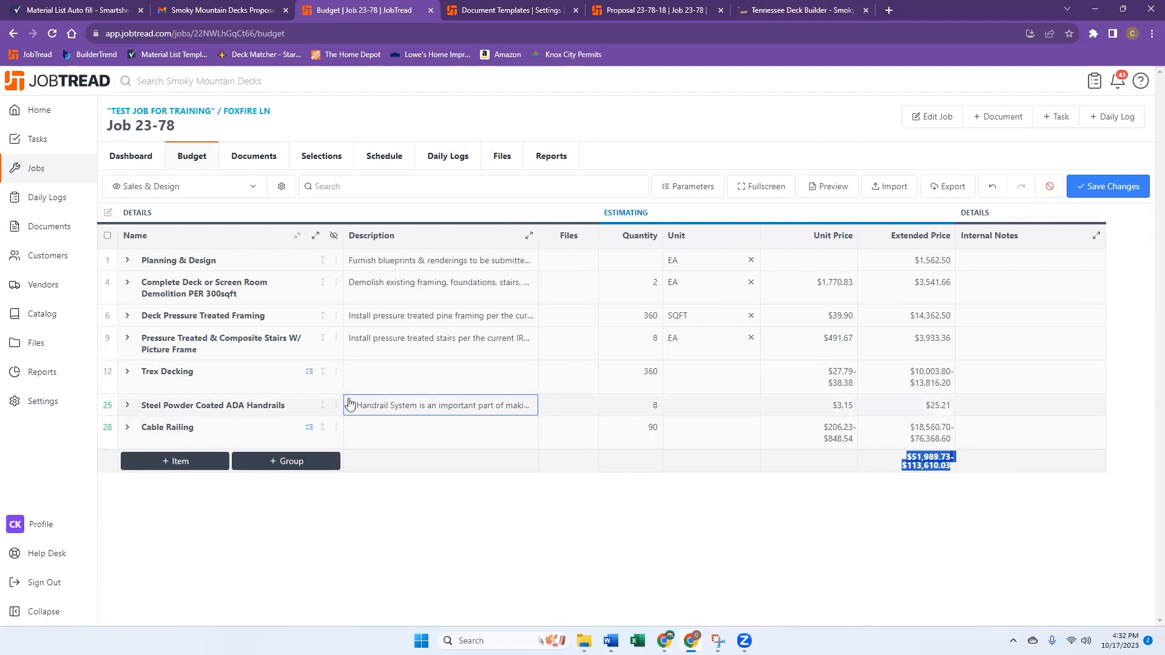
pyautogui.click(916, 512)
pyautogui.moveTo(949, 466); pyautogui.dragTo(908, 464)
pyautogui.click(841, 521)
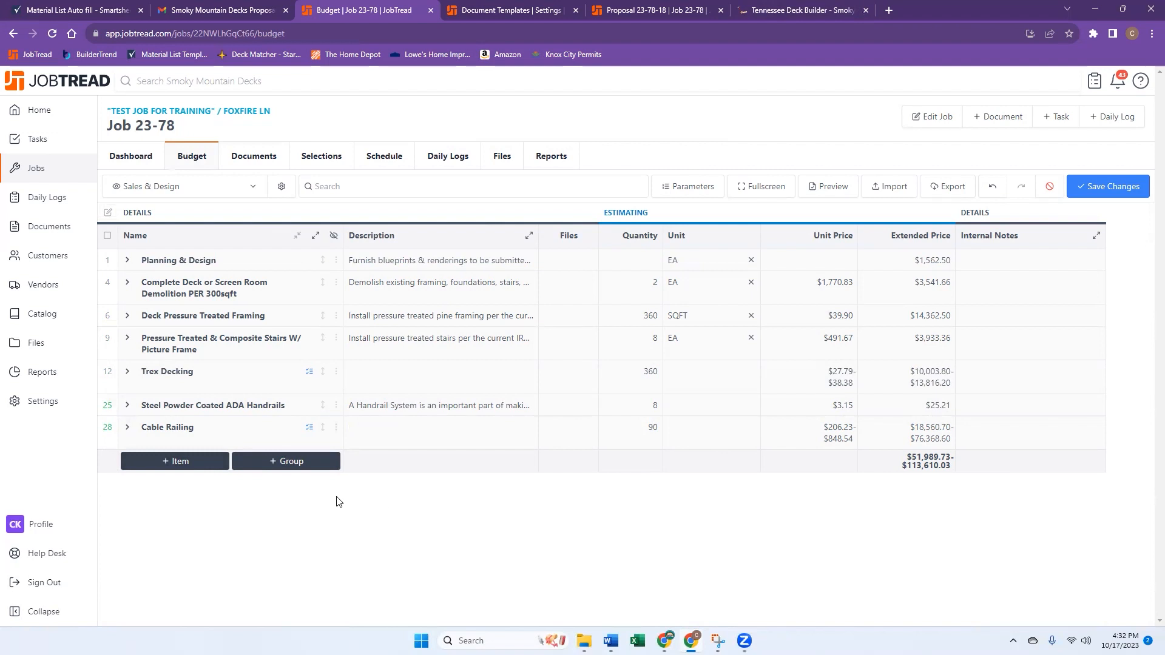
pyautogui.click(1101, 188)
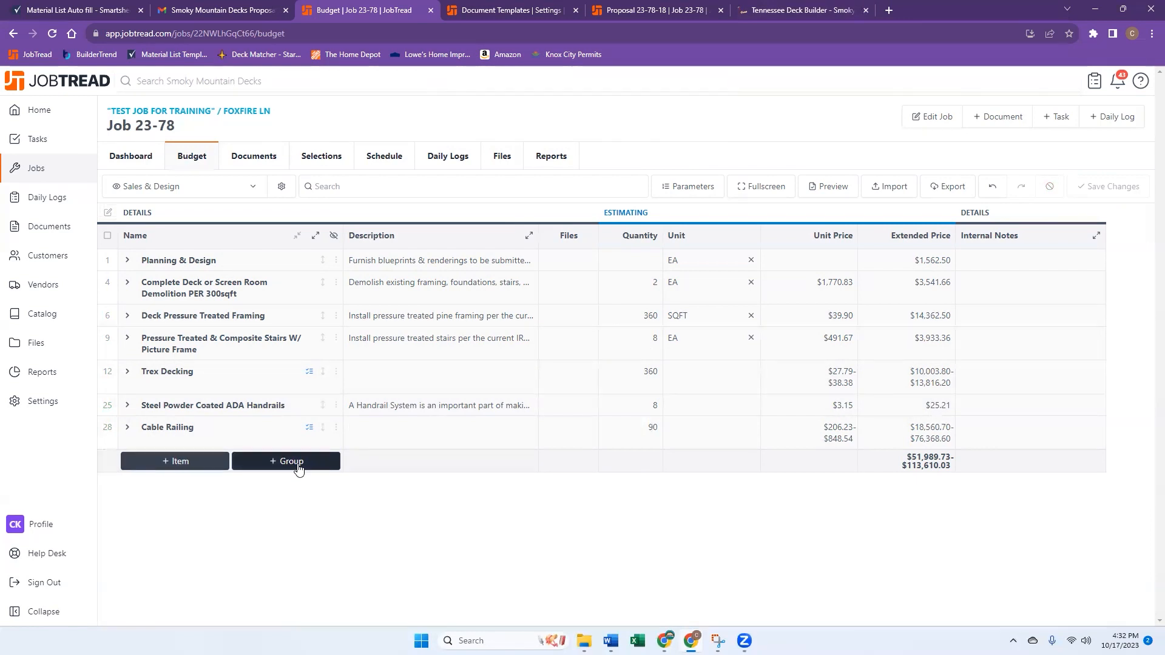
# Add the Rough Framing cost group from the catalog again below Cable Railing.
pyautogui.click(298, 462)
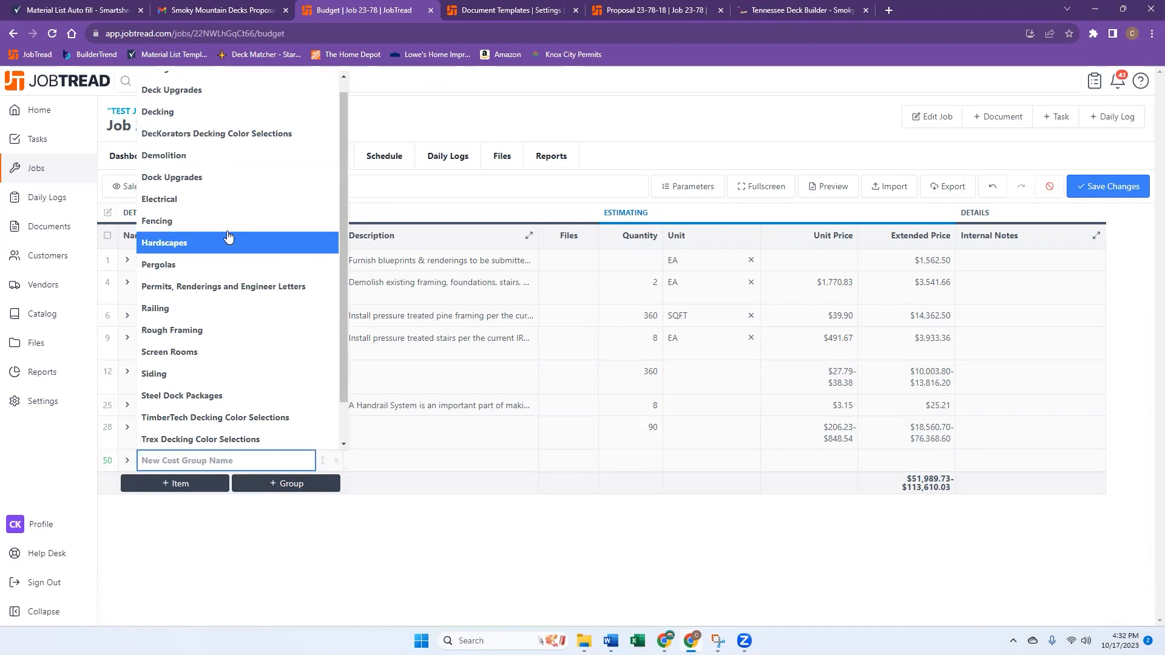
pyautogui.click(217, 333)
# Delete all the newly added rough framing groups from the budget except Gable Roof Framing and Water Diversion Cricket.
pyautogui.scroll(-8, 294, 473)
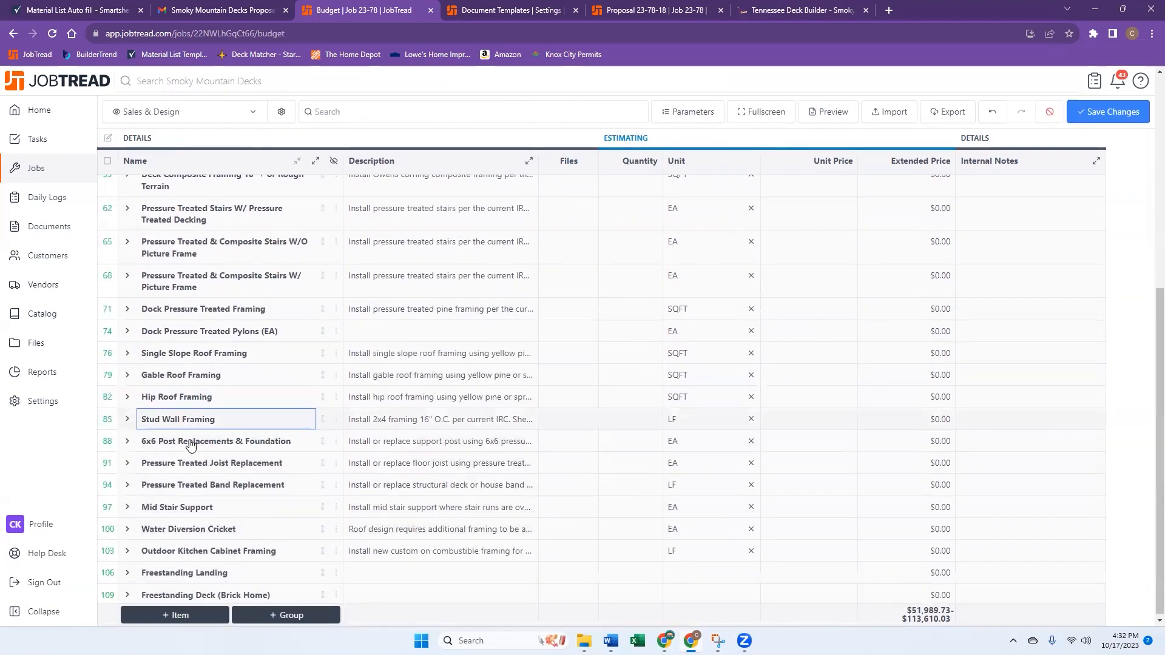
pyautogui.click(177, 379)
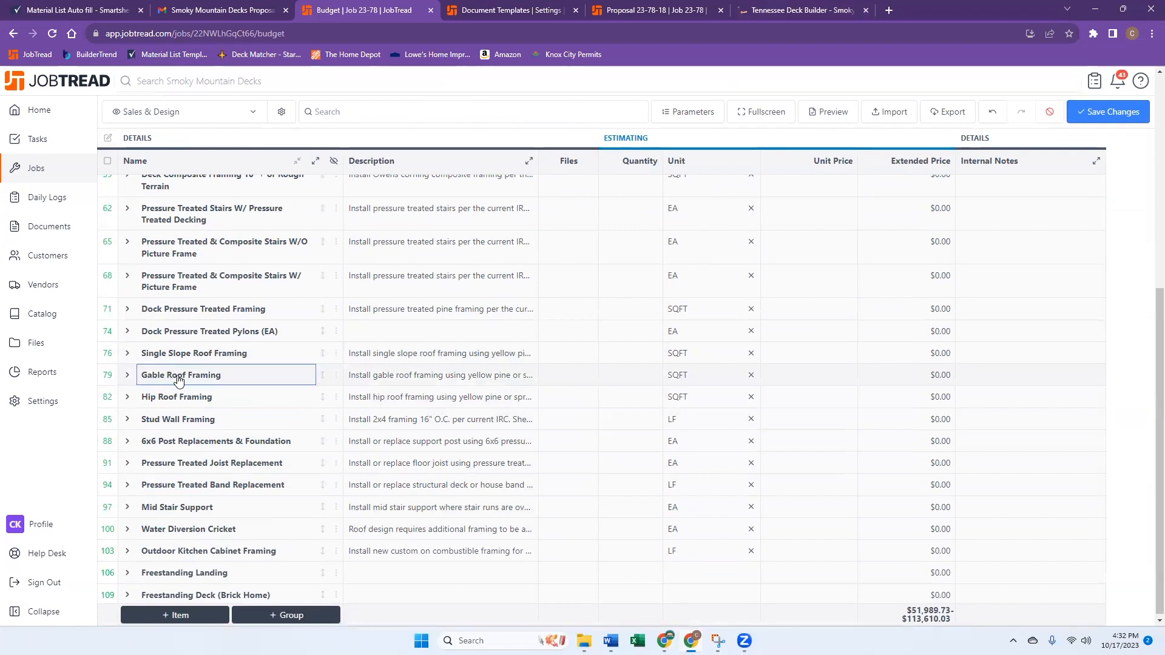
pyautogui.click(111, 358)
pyautogui.moveTo(111, 355); pyautogui.dragTo(109, 290)
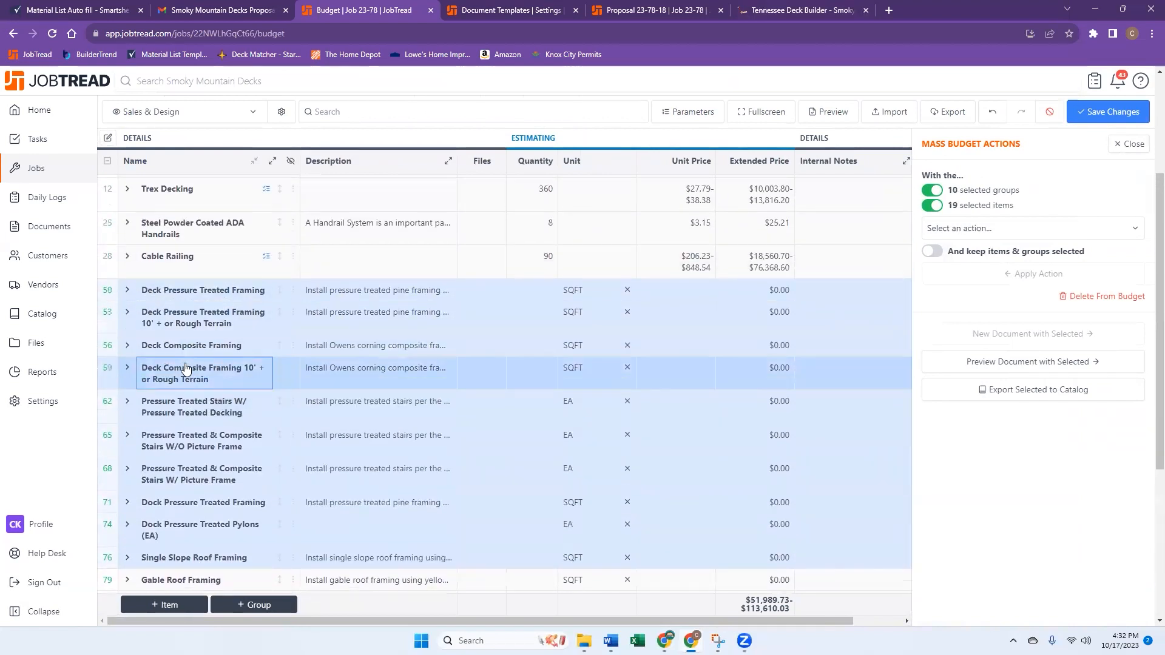
pyautogui.scroll(-5, 185, 370)
pyautogui.click(108, 326)
pyautogui.moveTo(109, 347); pyautogui.dragTo(111, 501)
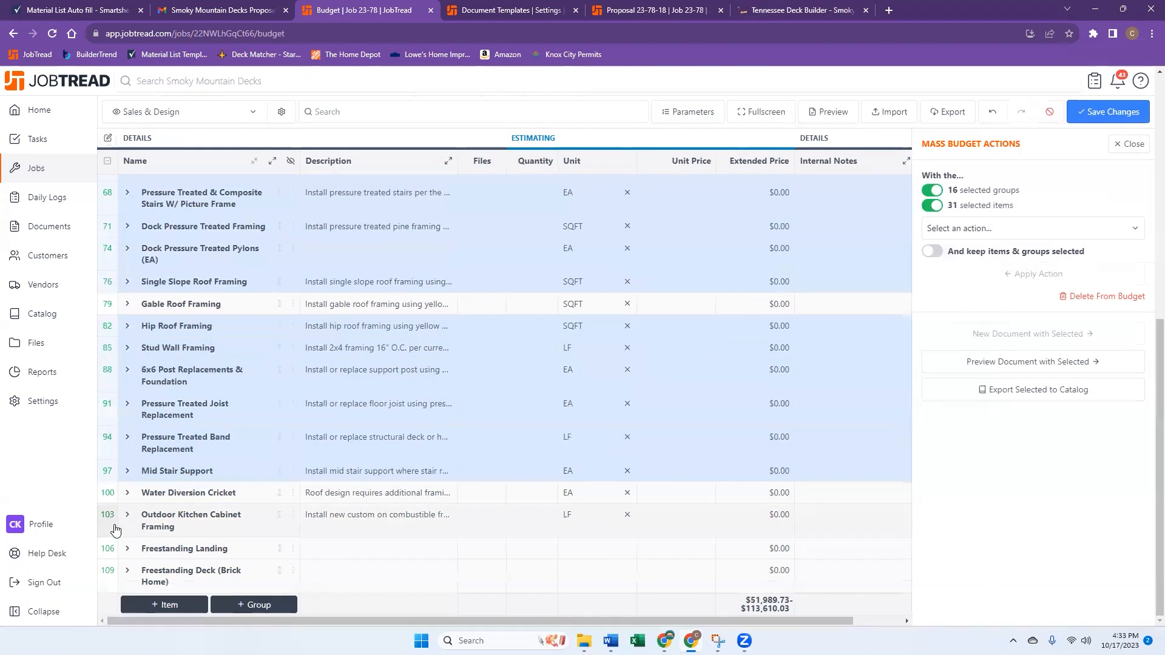
pyautogui.moveTo(113, 522); pyautogui.dragTo(107, 582)
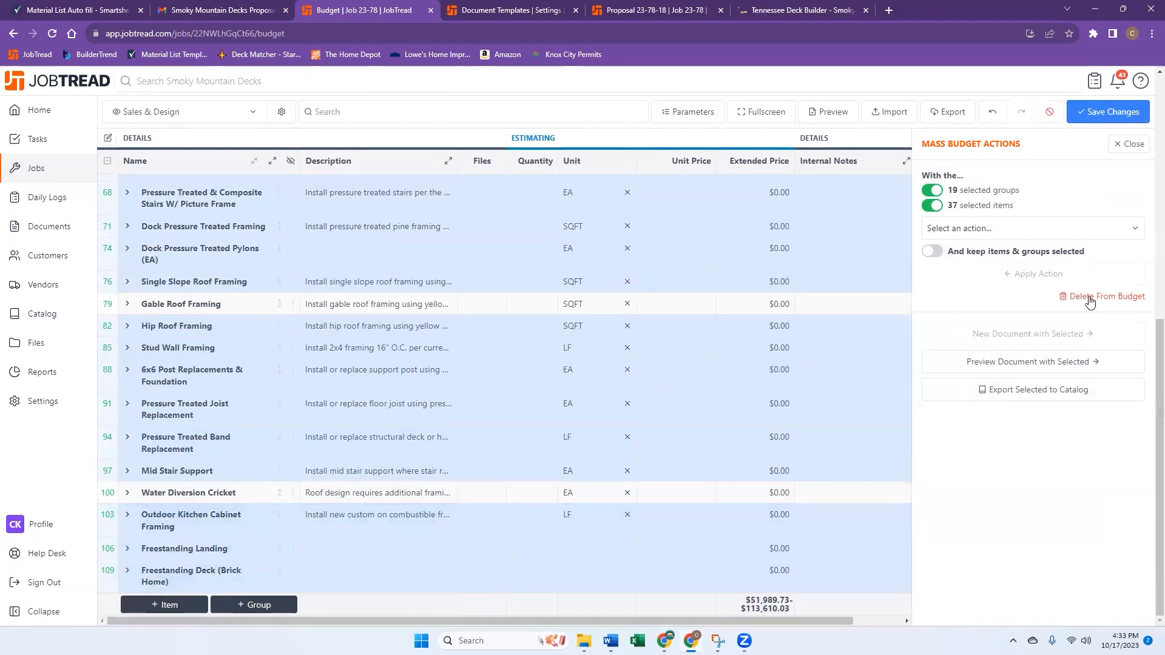
pyautogui.click(1132, 297)
pyautogui.click(641, 127)
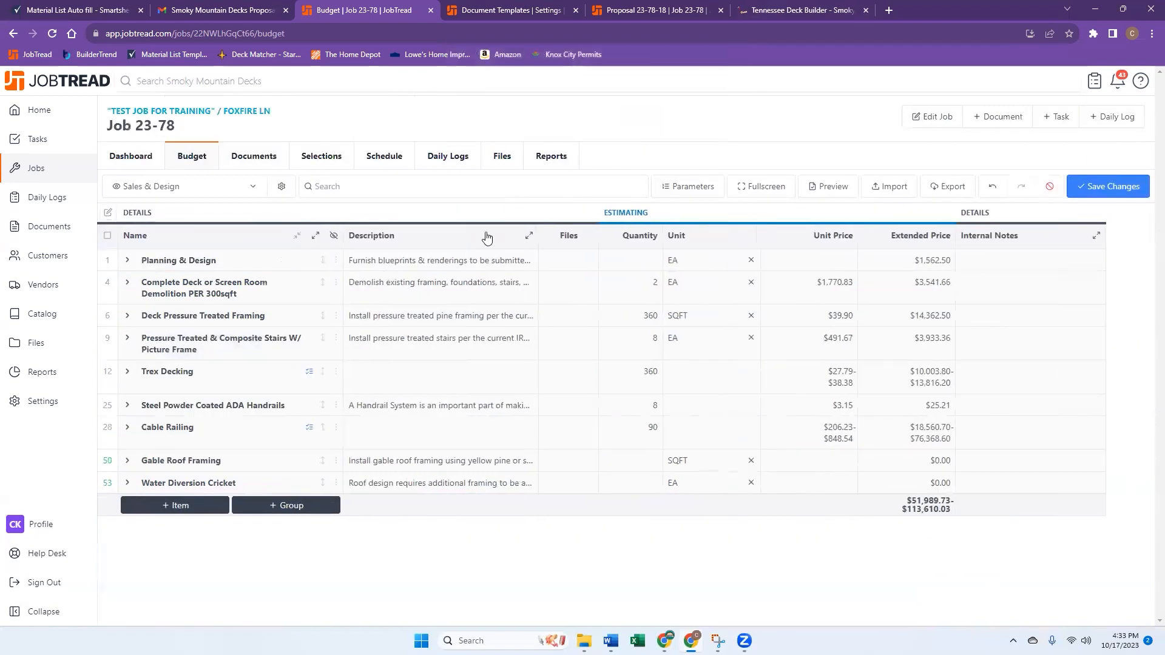
# Set the quantity of Gable Roof Framing to 420.
pyautogui.click(642, 463)
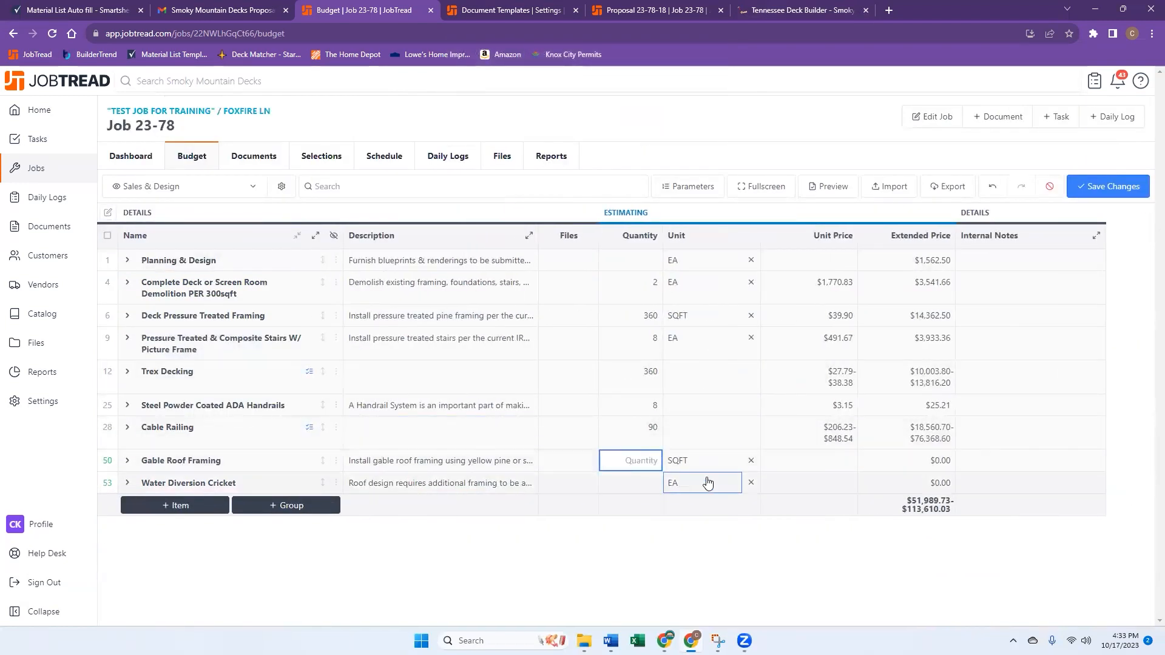
pyautogui.write('420')
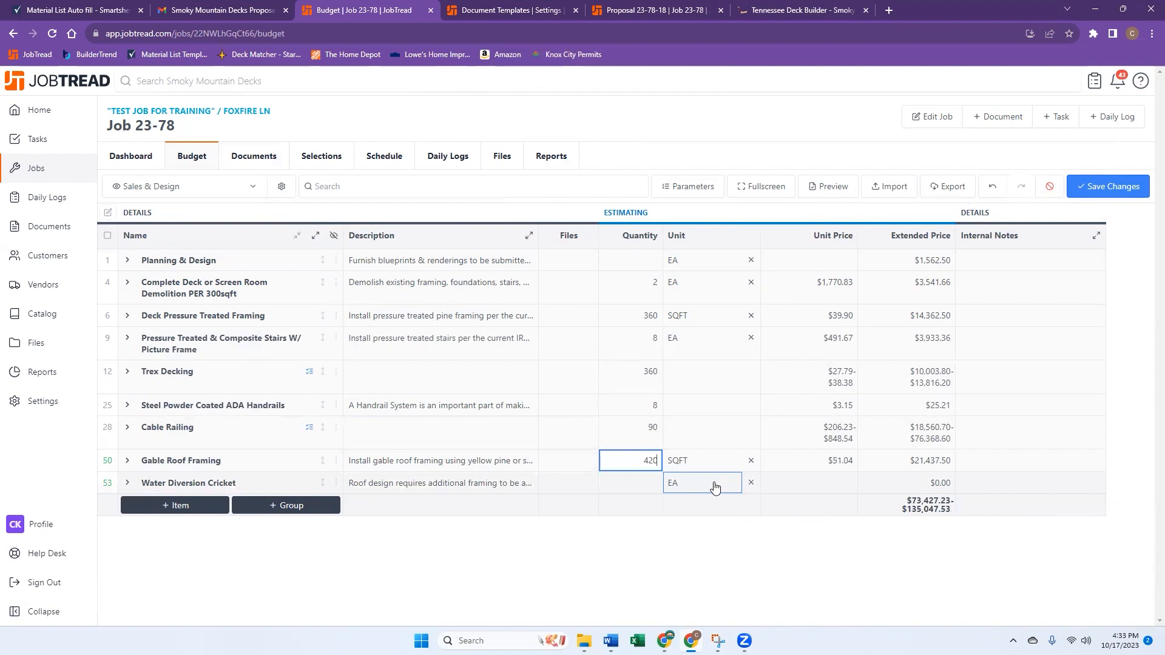
# Set the quantity of Water Diversion Cricket to 1.
pyautogui.click(634, 481)
pyautogui.write('1')
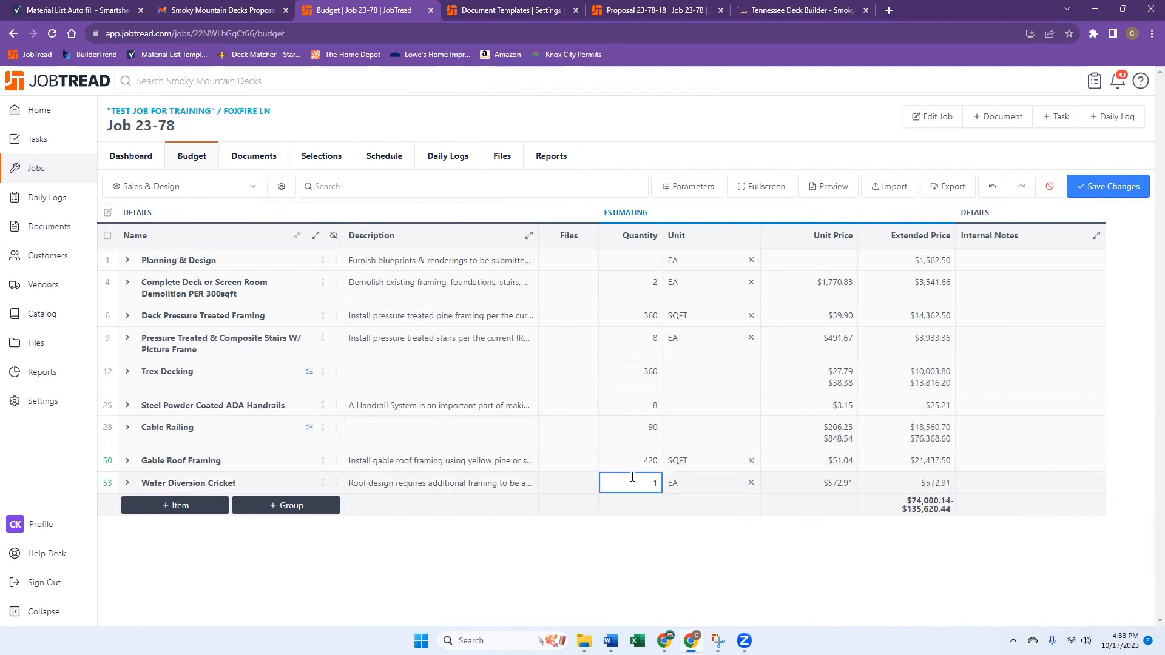
pyautogui.click(663, 546)
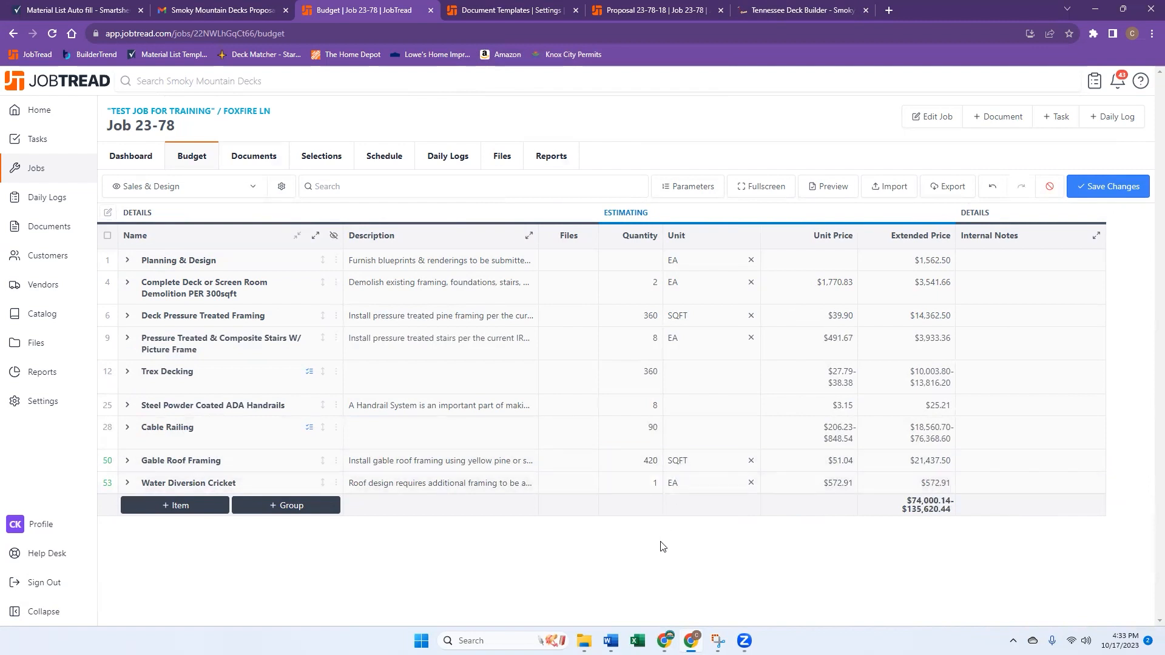
# Add the Screen Rooms cost group from the catalog below Water Diversion Cricket.
pyautogui.click(304, 511)
pyautogui.scroll(-1, 220, 412)
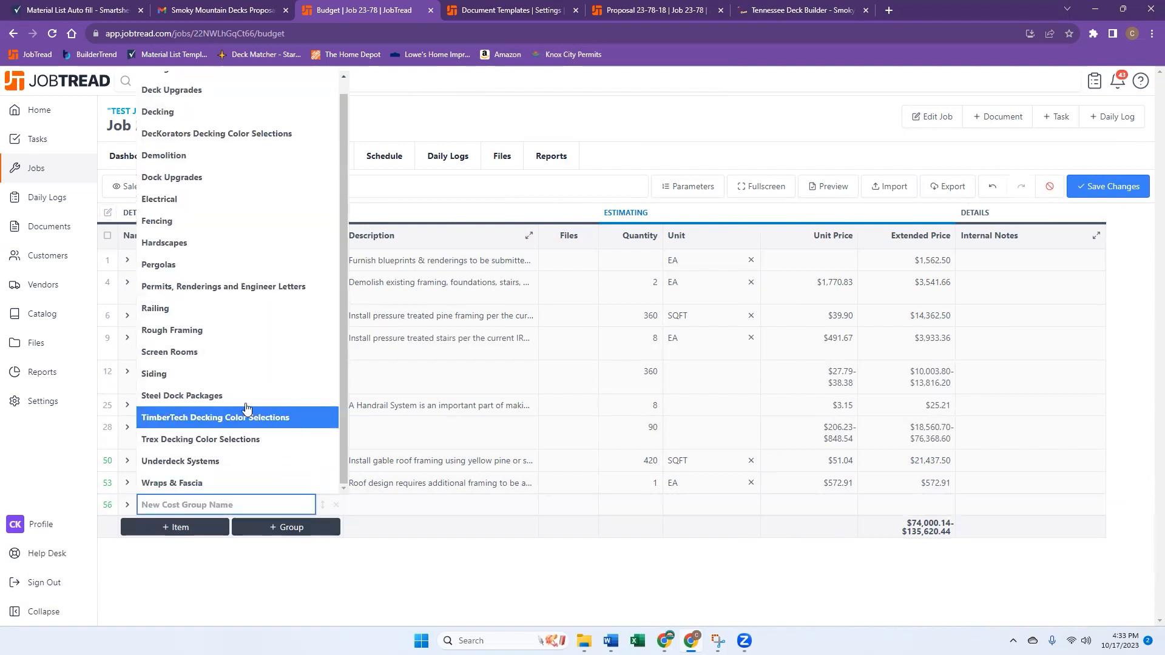
pyautogui.click(214, 351)
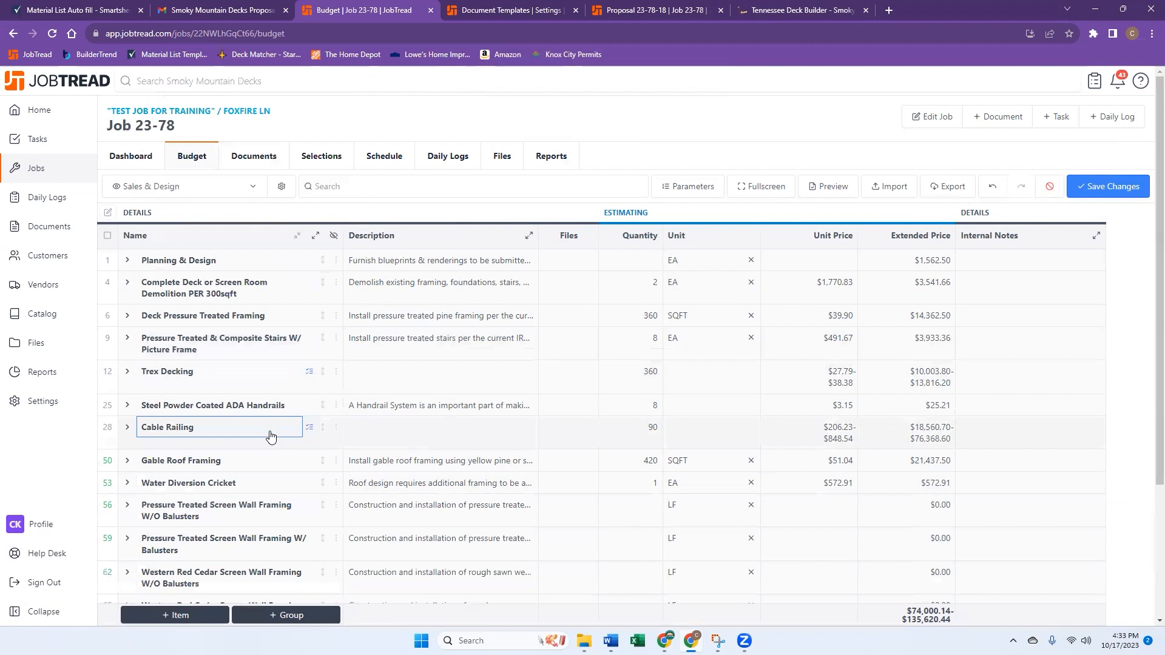
# Delete all the newly added screen room groups except Aluminum Screen Wall Framing W/ Integrated Screen System W/ Balusters and Aluminum Screen Door.
pyautogui.scroll(-3, 267, 445)
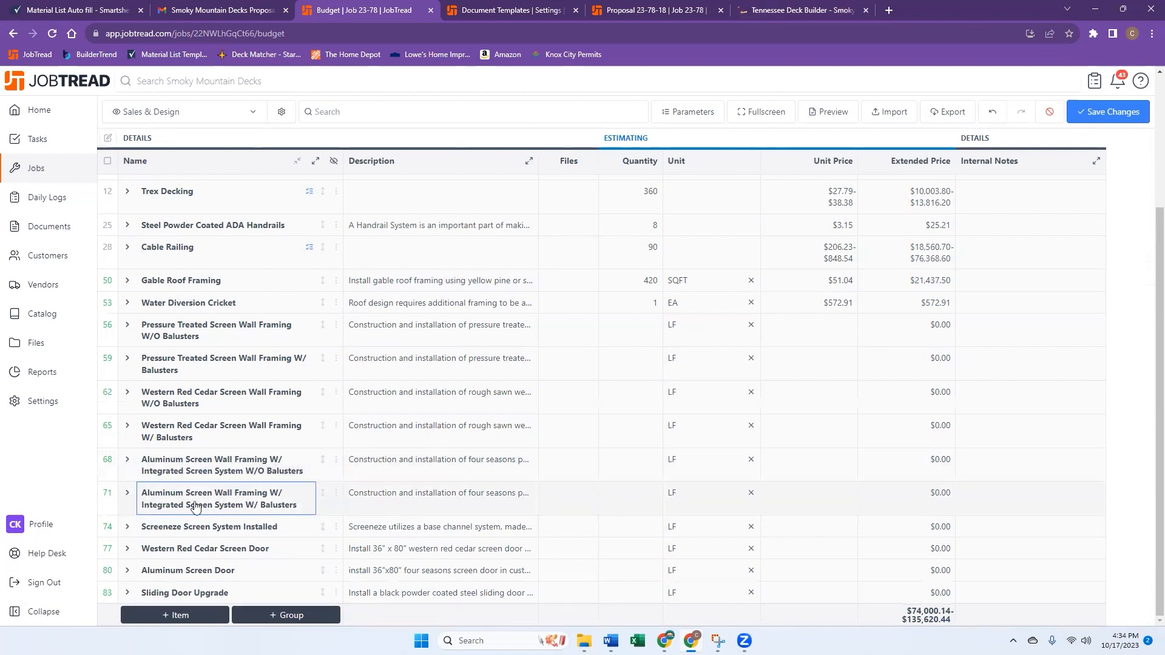
pyautogui.click(108, 601)
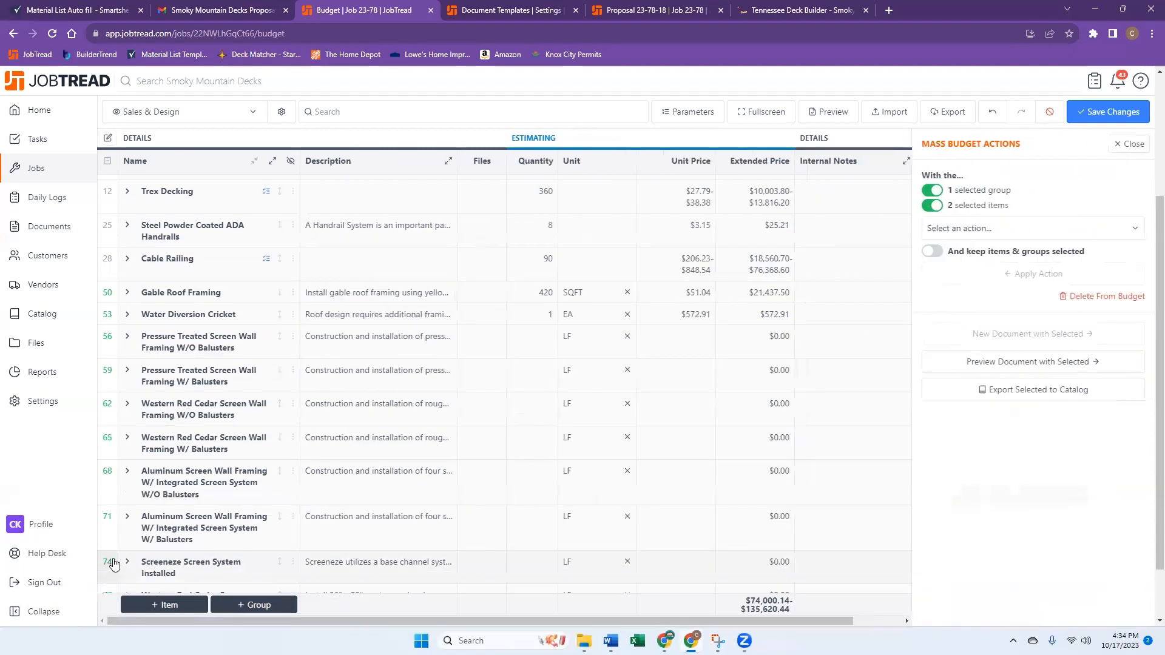
pyautogui.scroll(-1, 112, 561)
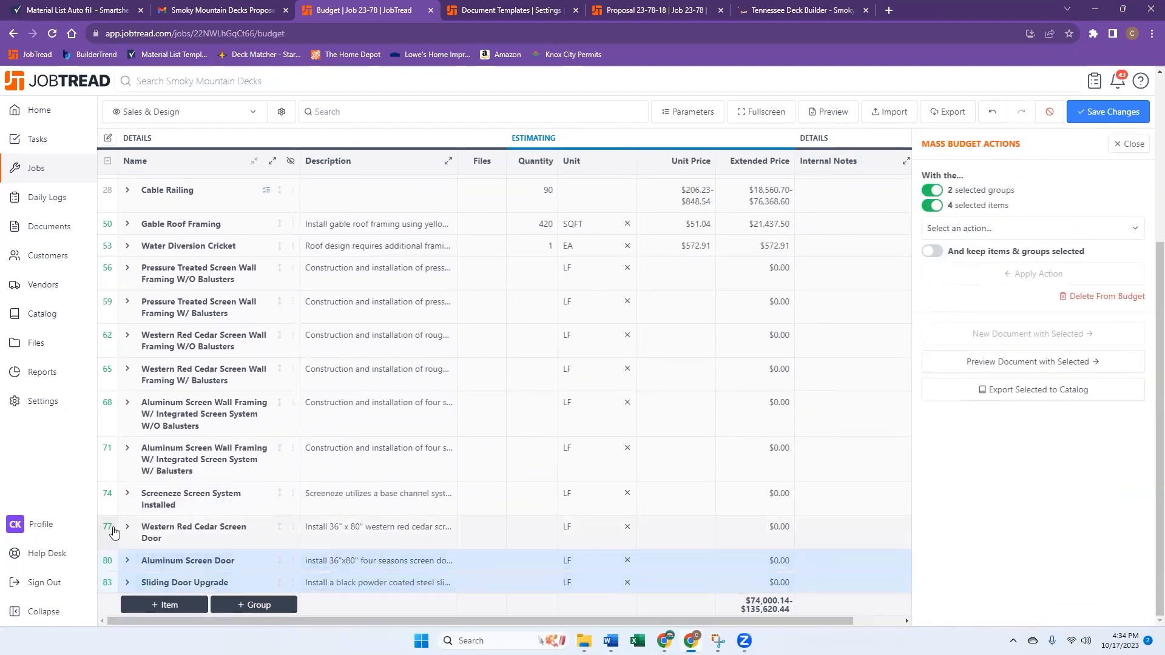
pyautogui.click(109, 540)
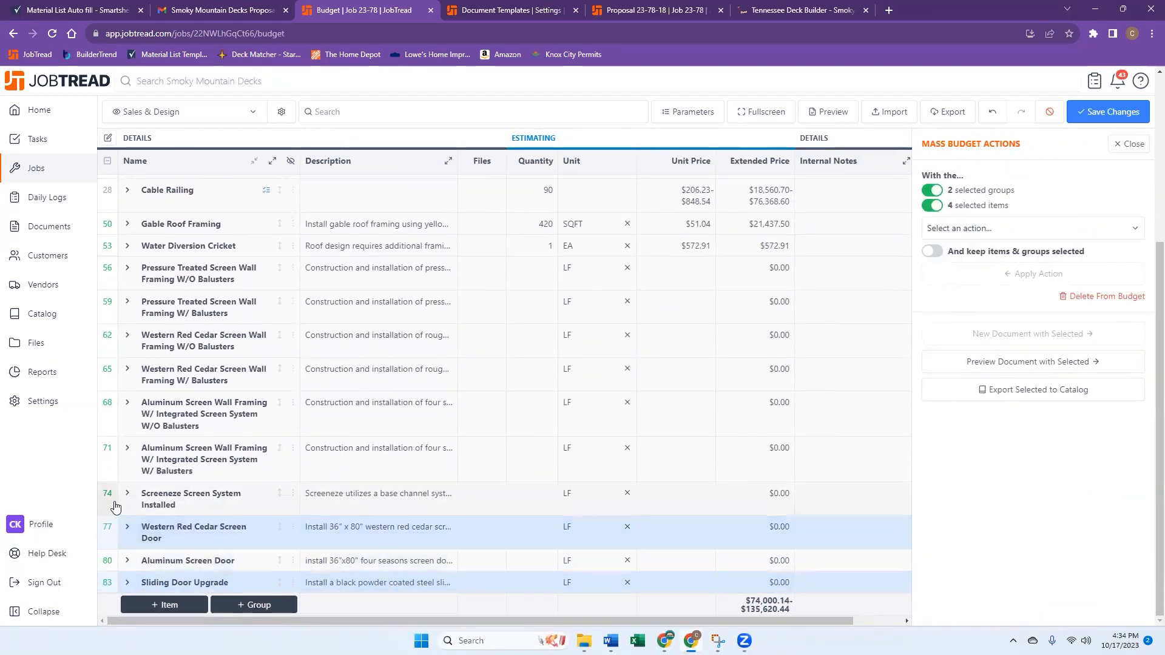
pyautogui.click(115, 506)
pyautogui.click(110, 416)
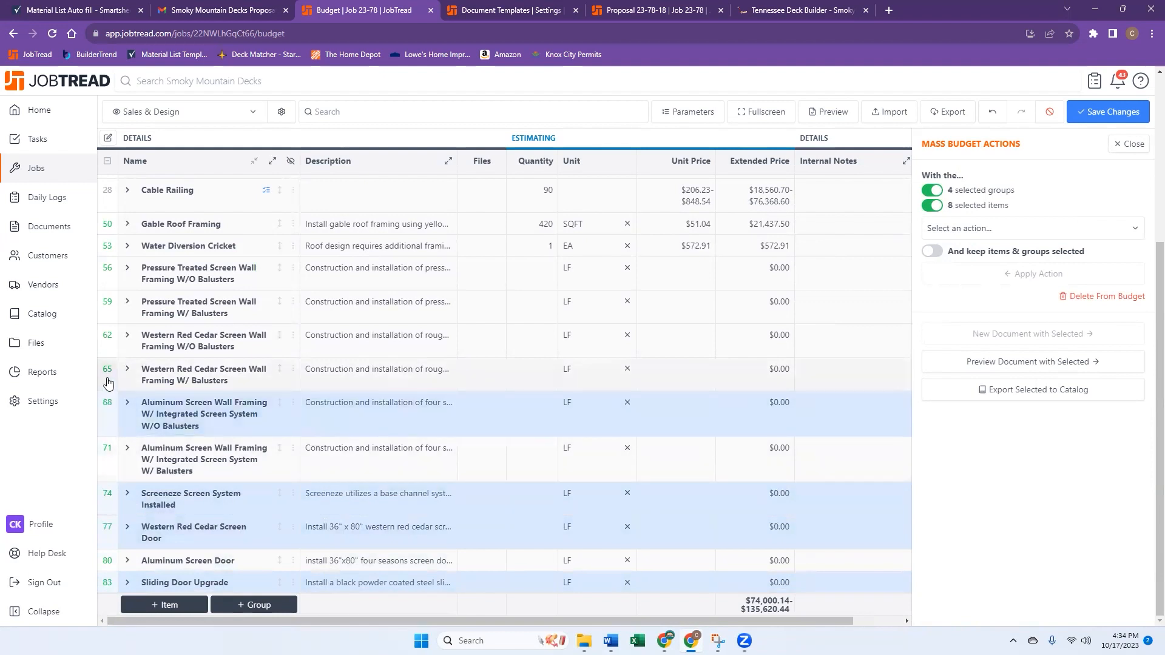
pyautogui.click(108, 381)
pyautogui.click(111, 349)
pyautogui.click(111, 313)
pyautogui.click(113, 281)
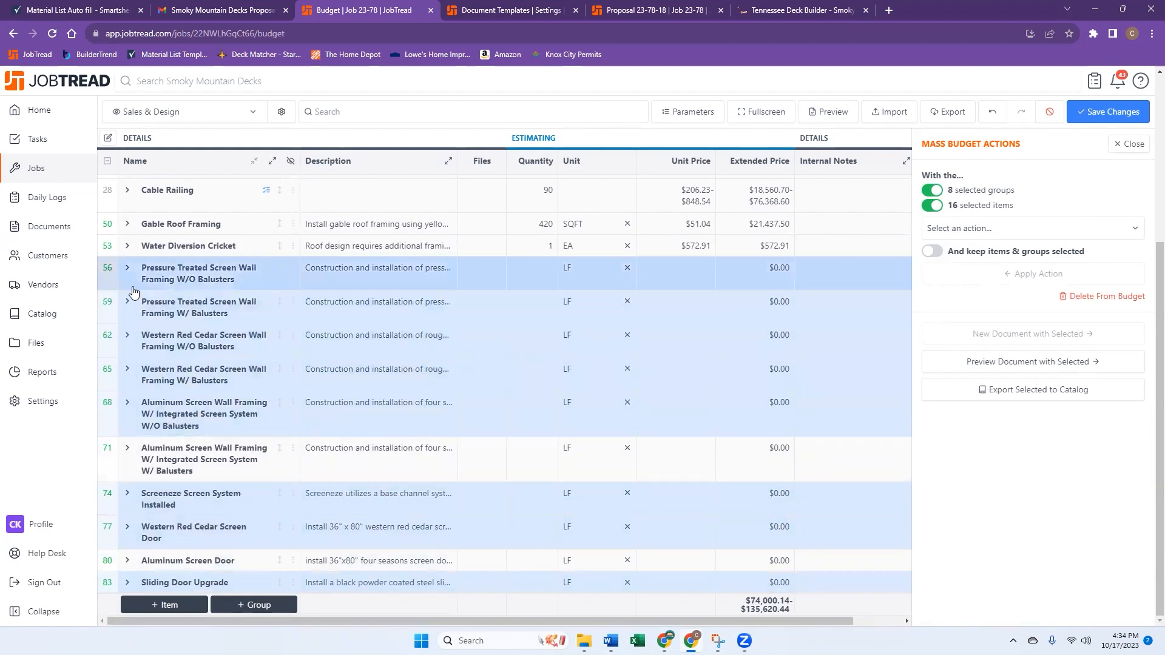
pyautogui.click(1099, 297)
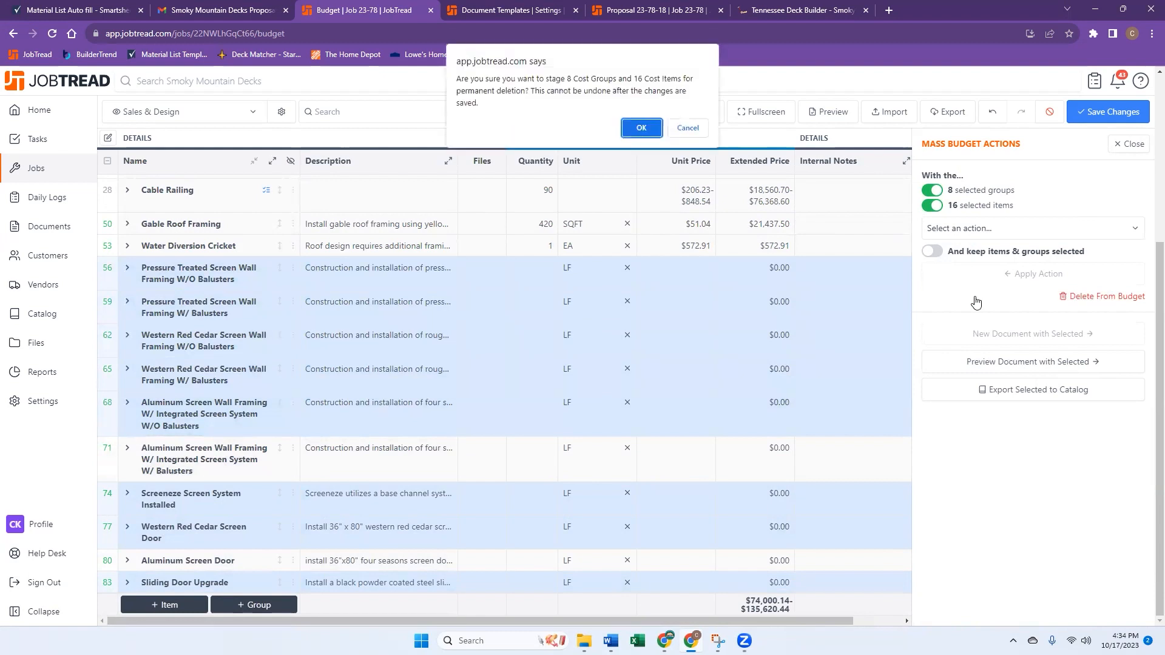
pyautogui.click(659, 130)
# Set the quantity of the Aluminum Screen Wall Framing W/ Balusters to 30 and of the Aluminum Screen Door to 1.
pyautogui.click(641, 508)
pyautogui.write('30')
pyautogui.click(652, 532)
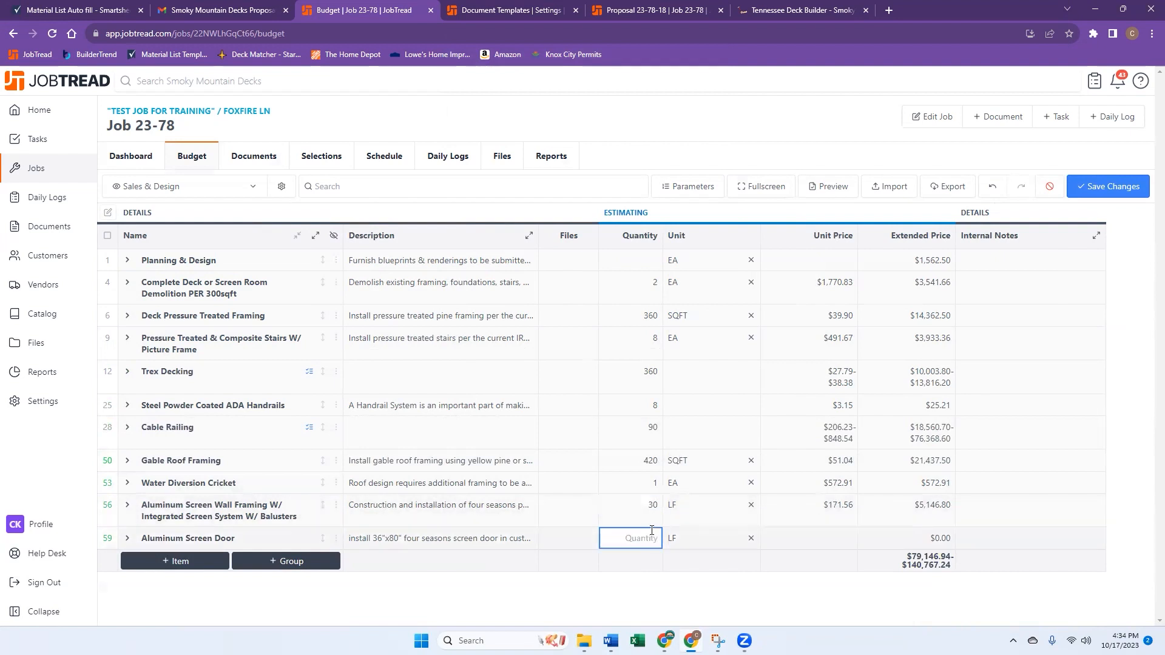
pyautogui.write('1')
# Change the unit of Aluminum Screen Door to EA.
pyautogui.click(713, 541)
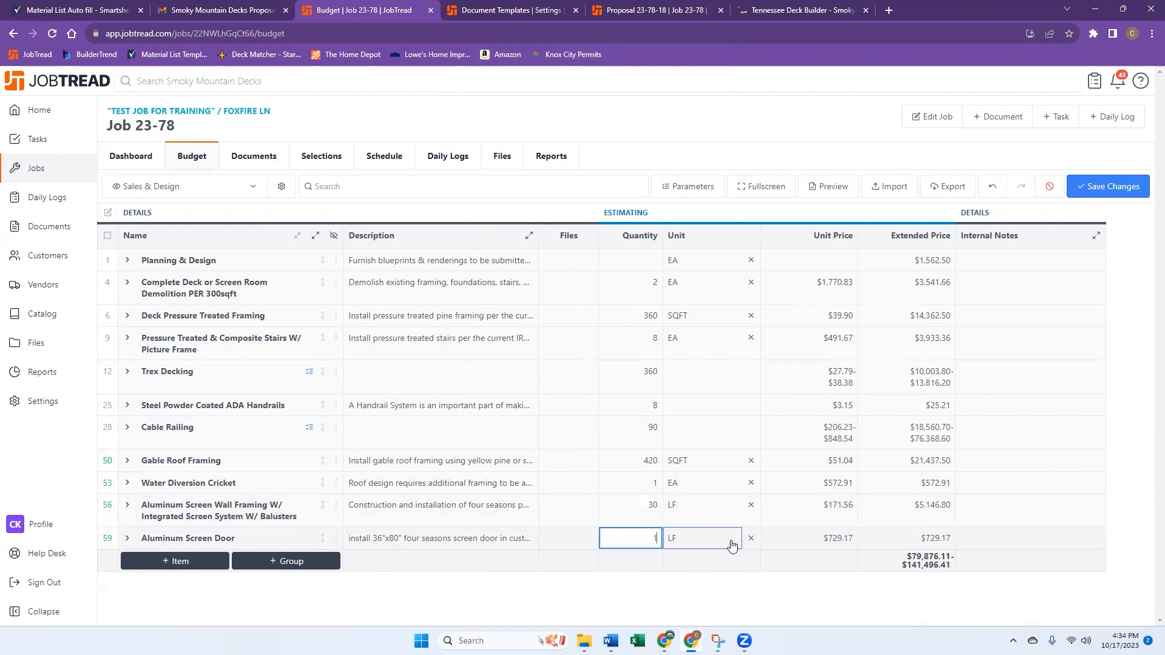
pyautogui.press('Up')
pyautogui.press('Up')
pyautogui.press('Up')
pyautogui.press('Up')
pyautogui.press('Up')
pyautogui.press('Down')
pyautogui.press('Return')
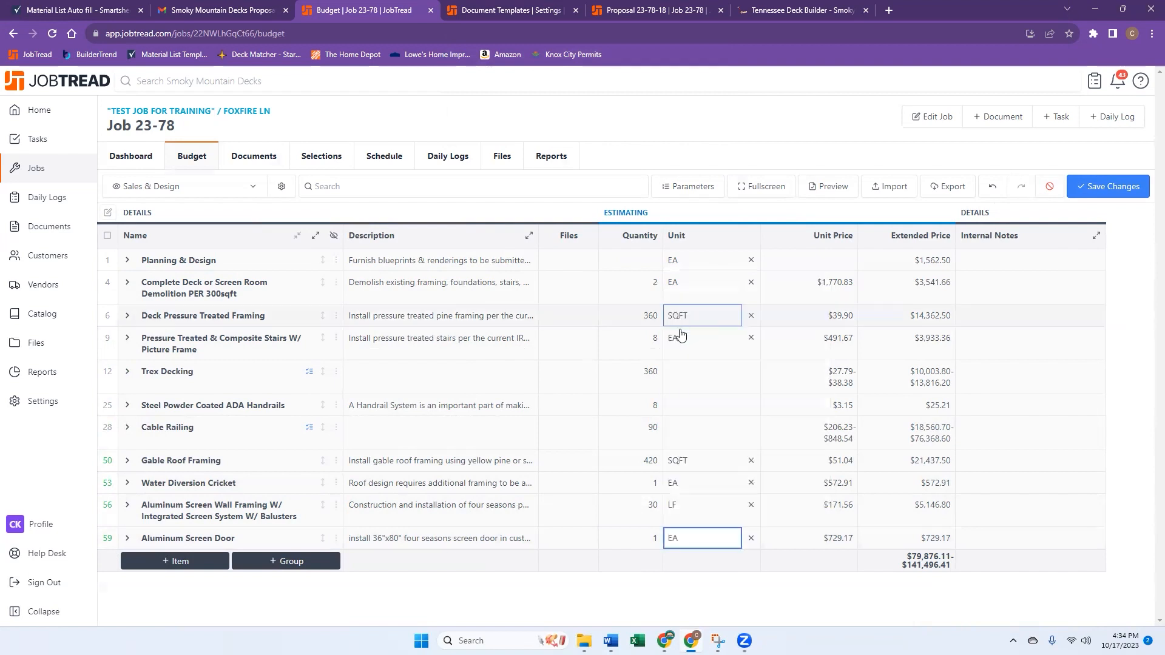
# Set the unit of Cable Railing and Steel Powder Coated ADA Handrails to LF and of Trex Decking to SQFT, and save the budget.
pyautogui.click(729, 430)
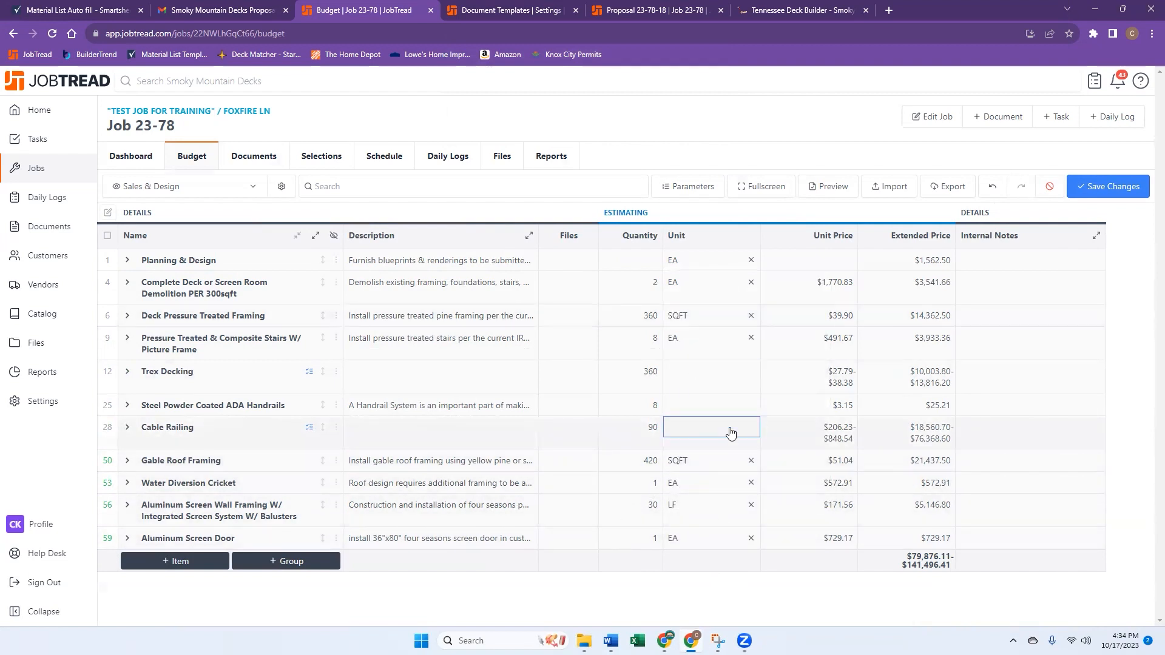
pyautogui.click(704, 298)
pyautogui.click(694, 405)
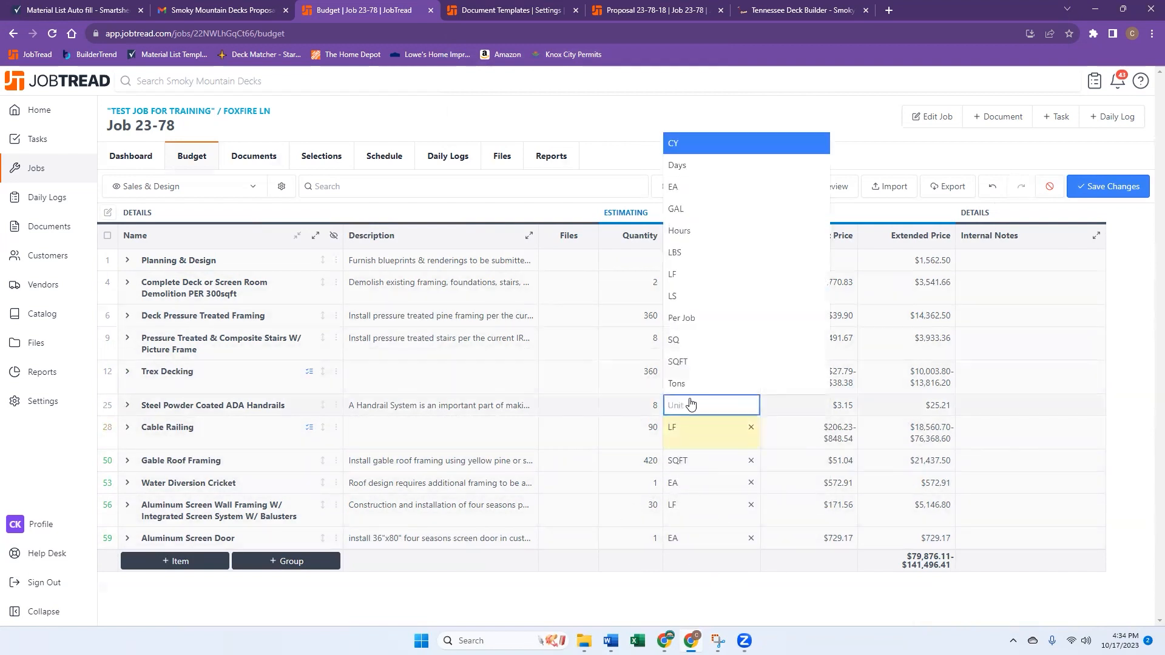
pyautogui.click(712, 282)
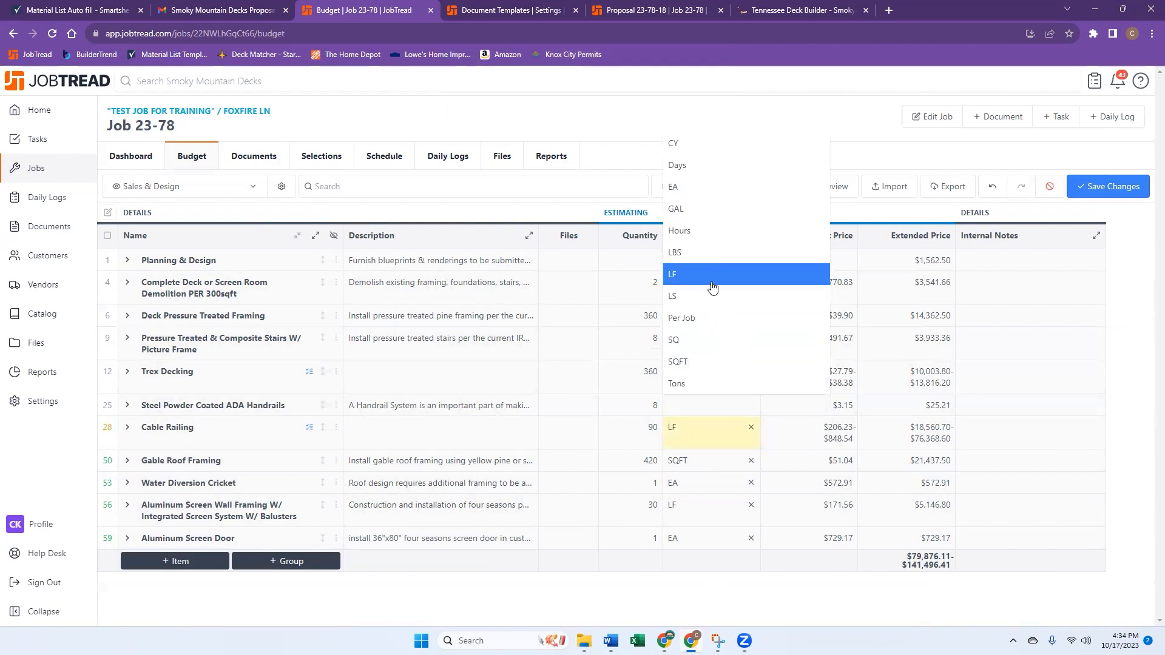
pyautogui.click(695, 373)
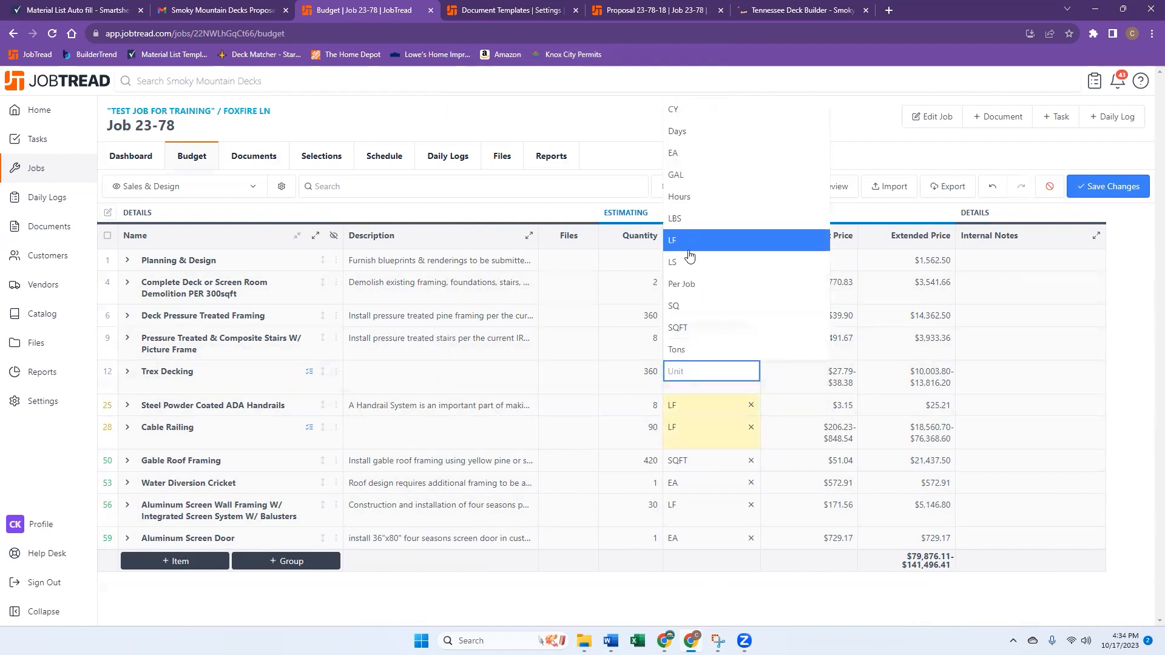
pyautogui.click(686, 328)
pyautogui.click(1101, 190)
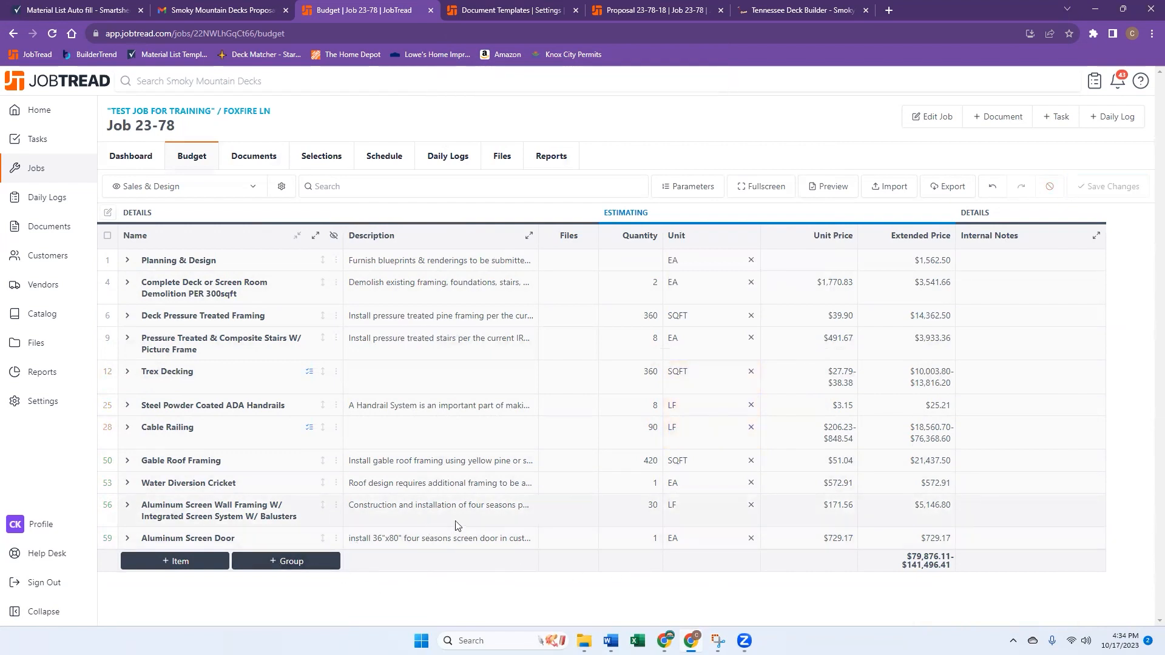
# Check the budget's total extended price and create a new customer order document for the job from the Proposal template.
pyautogui.moveTo(967, 571); pyautogui.dragTo(873, 565)
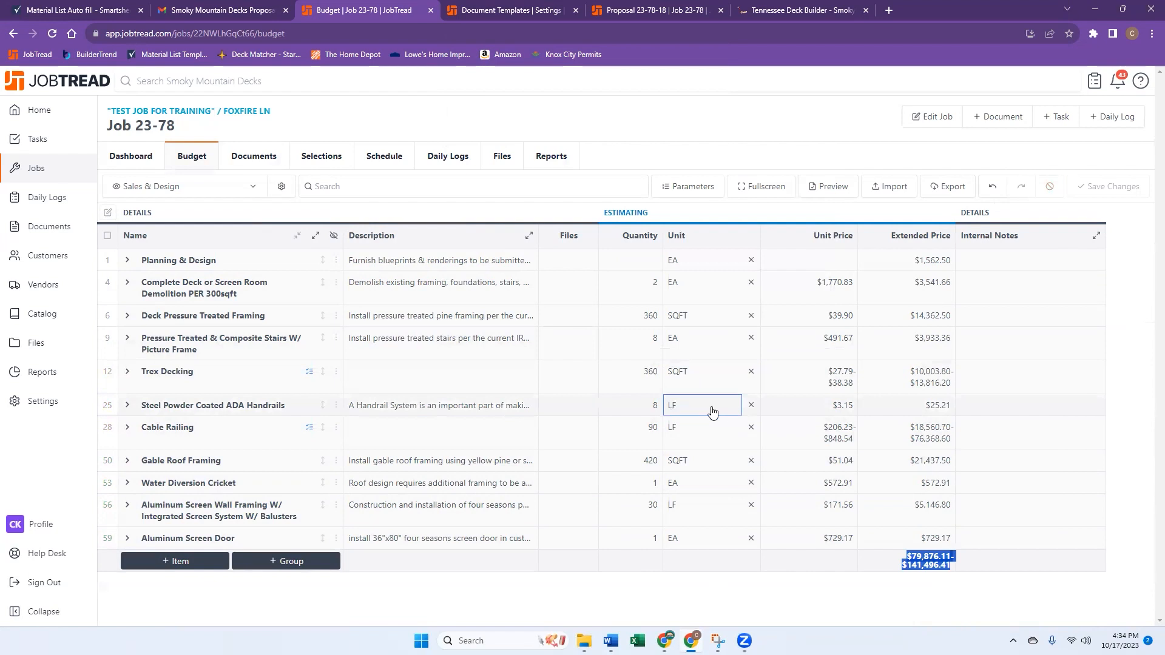
pyautogui.click(993, 123)
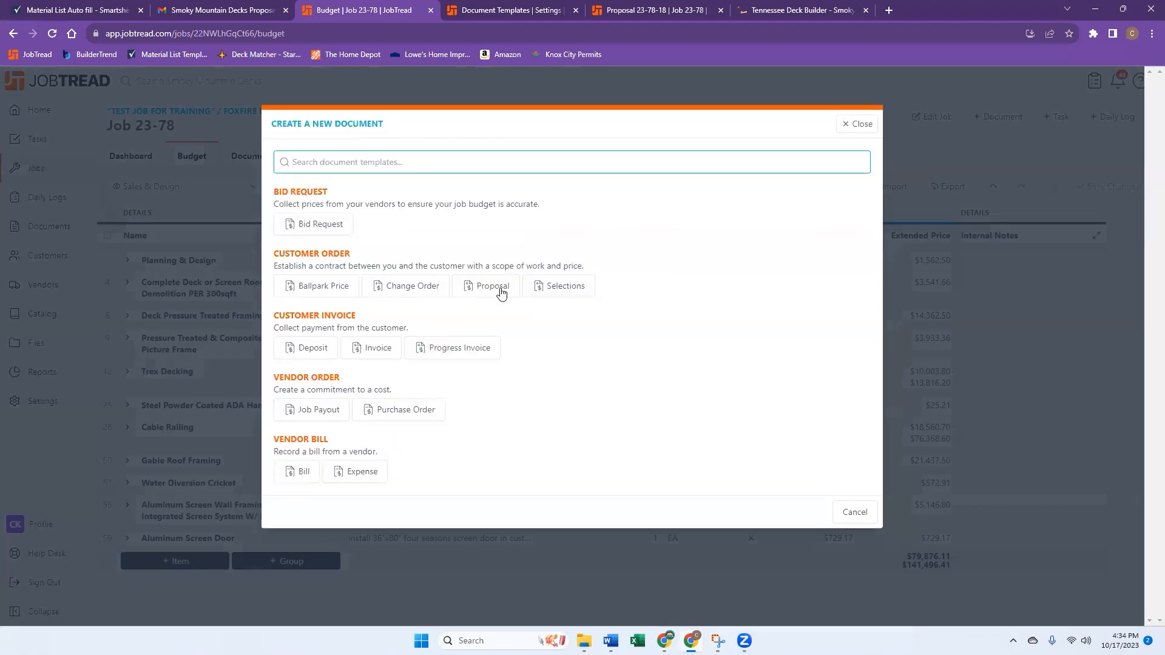
pyautogui.click(493, 290)
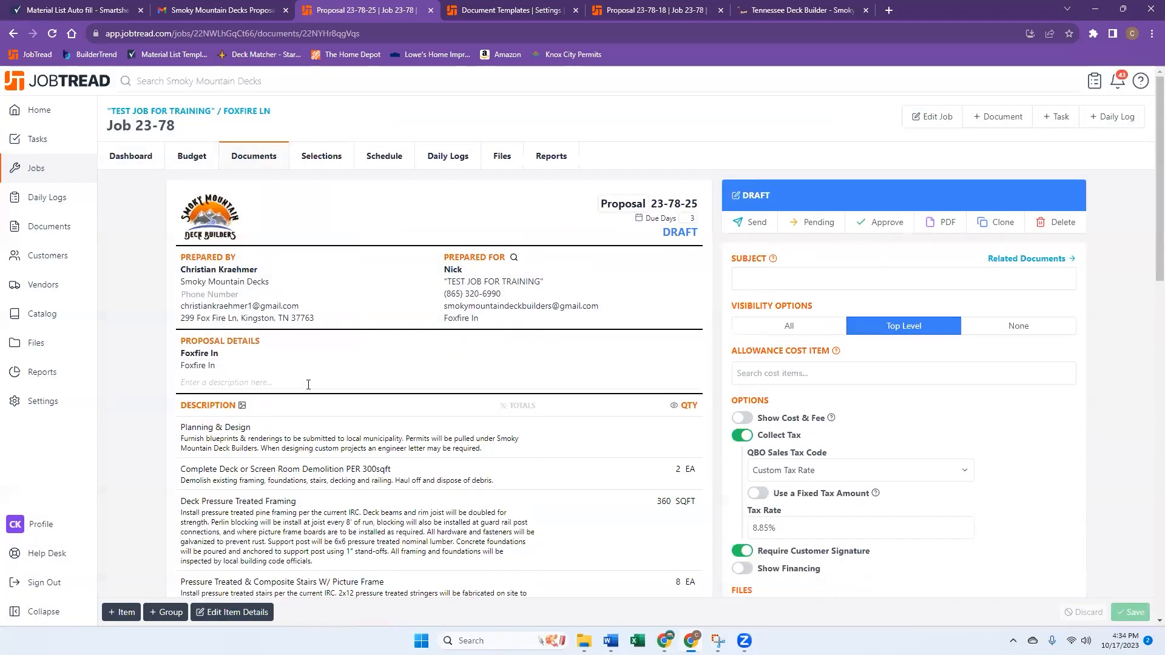
# Enter a proposal details description headed "Notes:" followed by 1, 2, 3 and 4 on separate lines.
pyautogui.click(310, 384)
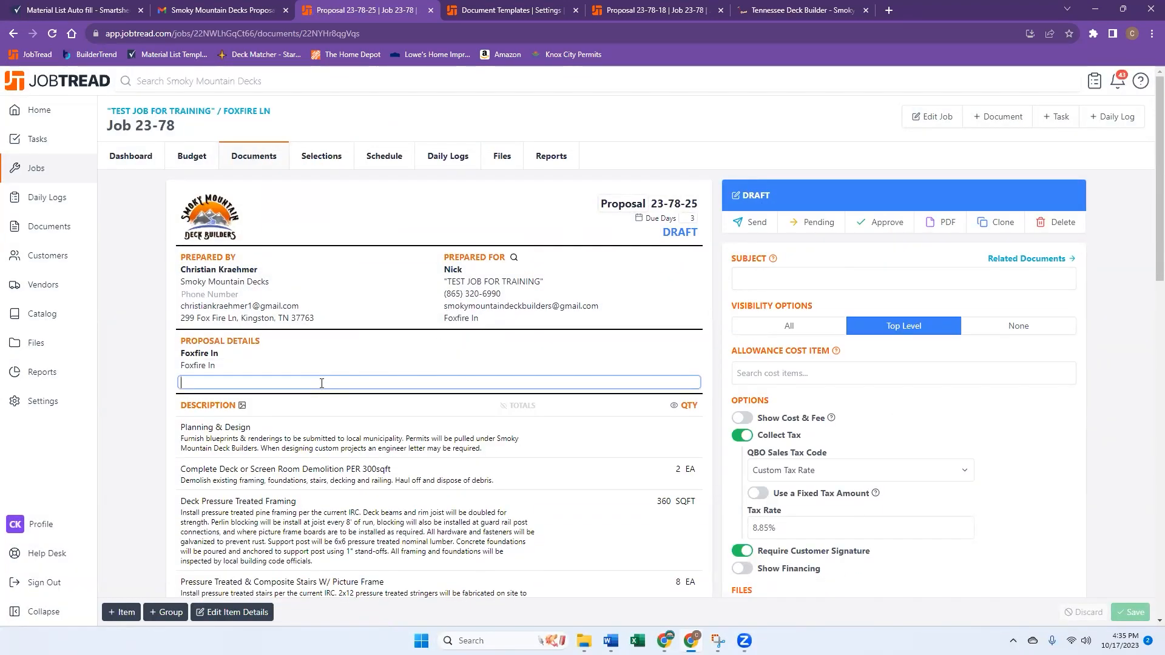
pyautogui.write('Not')
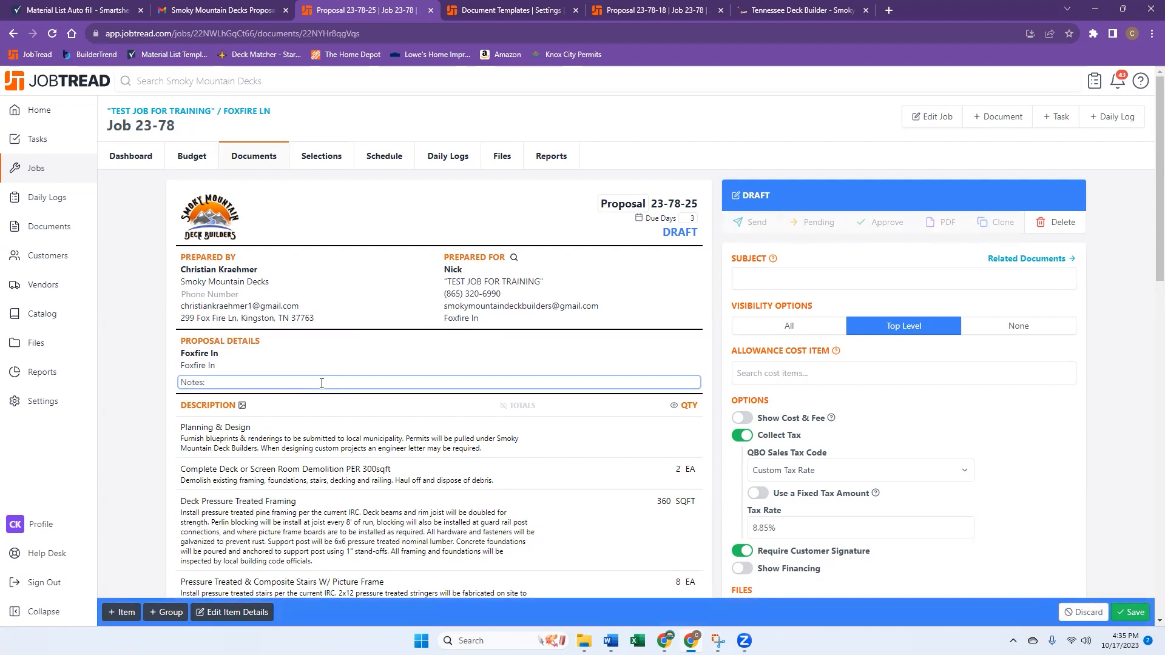
pyautogui.write('es:')
pyautogui.press('Return')
pyautogui.write('dkfjaoif')
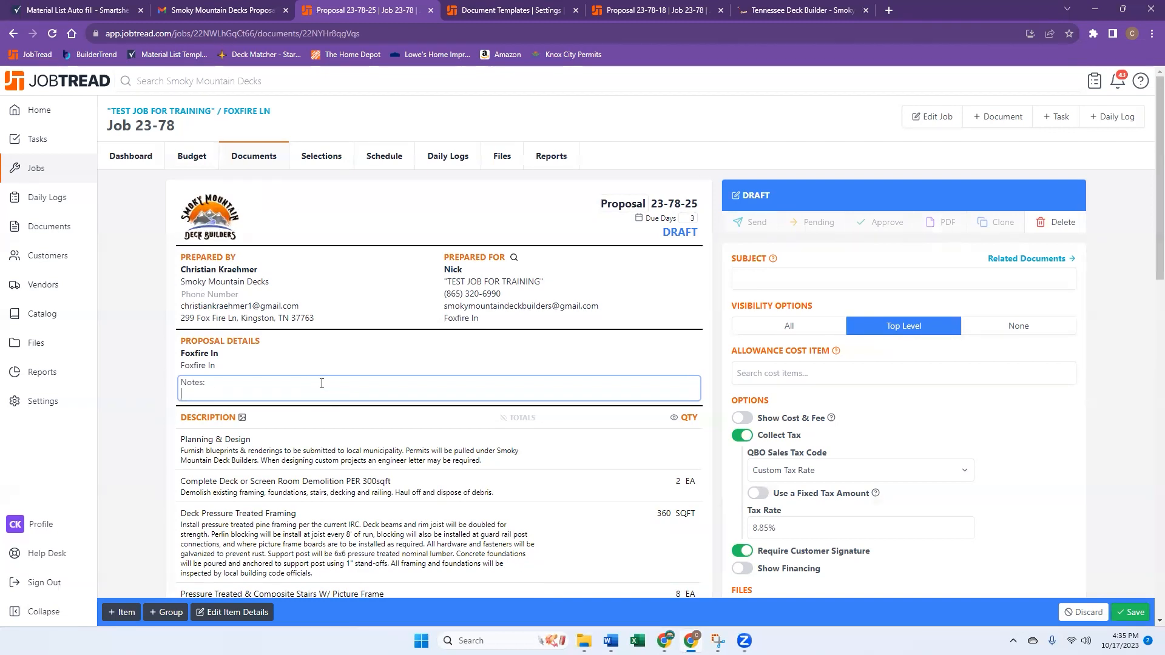
pyautogui.write('1')
pyautogui.press('Return')
pyautogui.write('2')
pyautogui.press('Return')
pyautogui.write('3')
pyautogui.press('Return')
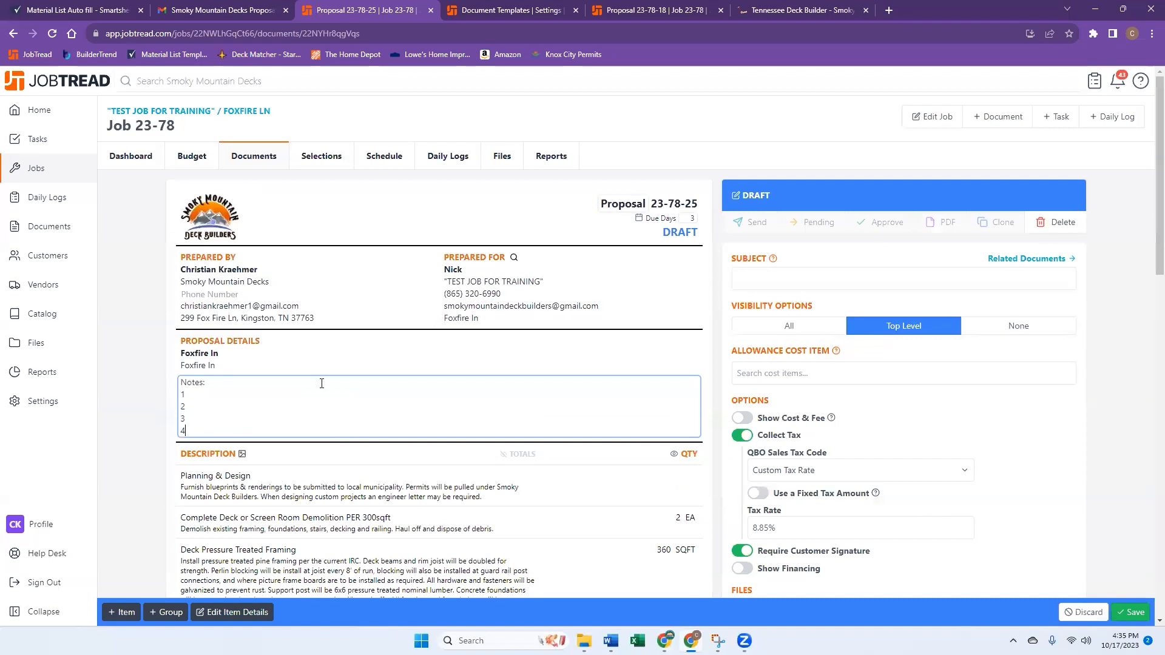
# Set the proposal's visibility option to All.
pyautogui.scroll(-4, 322, 384)
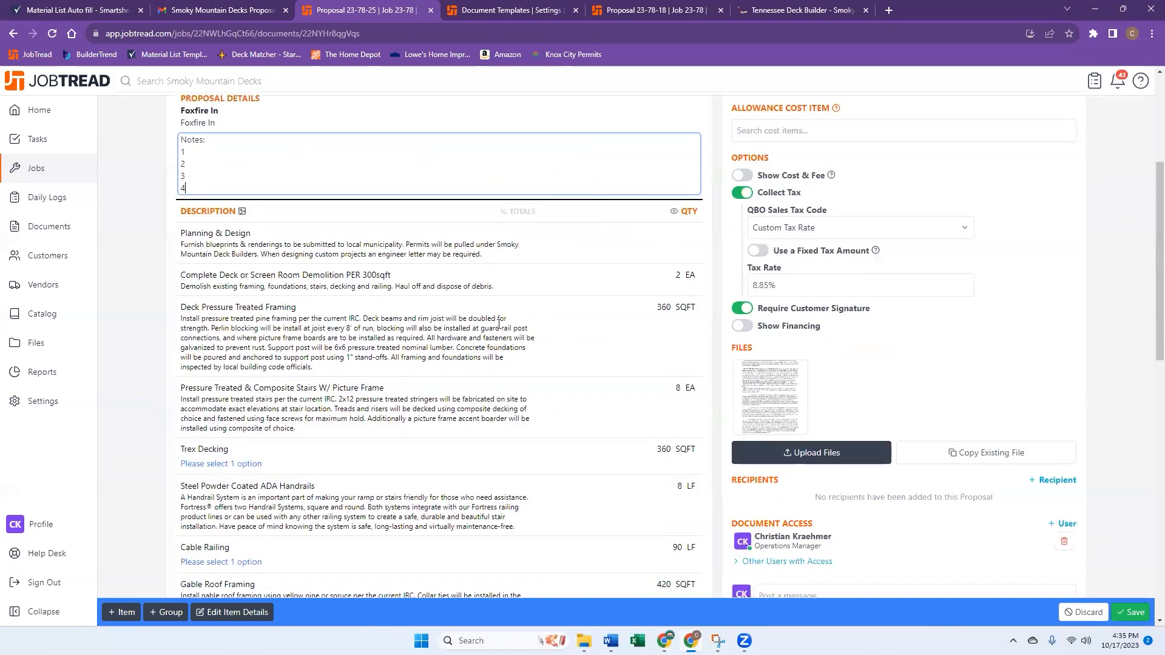
pyautogui.scroll(-1, 515, 312)
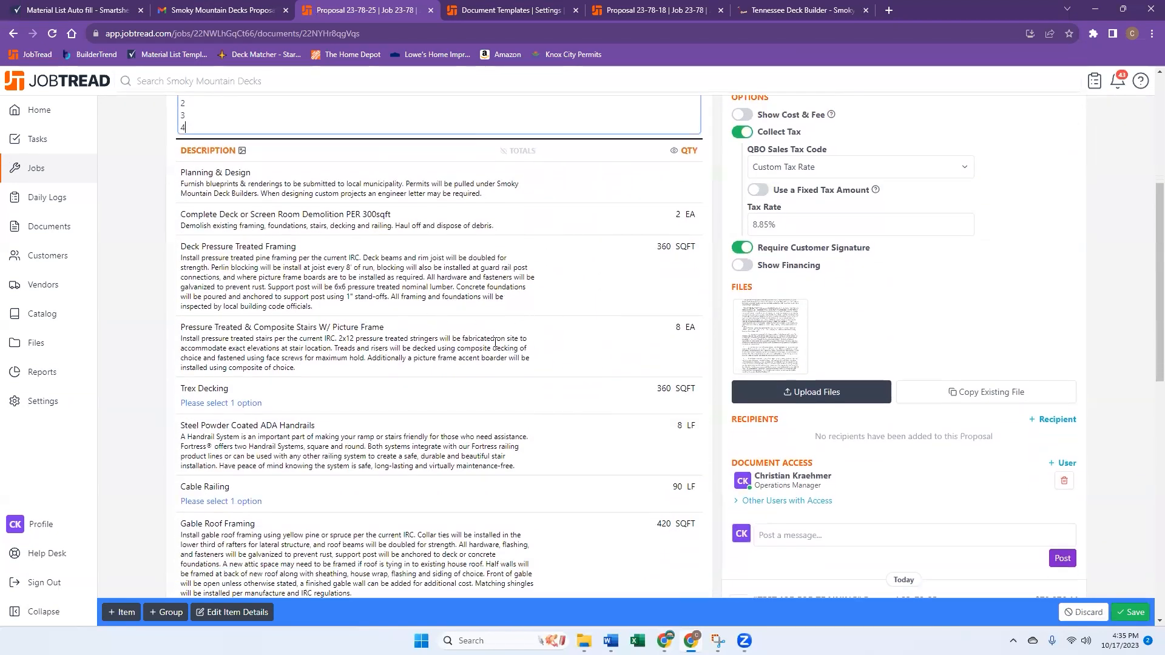
pyautogui.scroll(4, 789, 336)
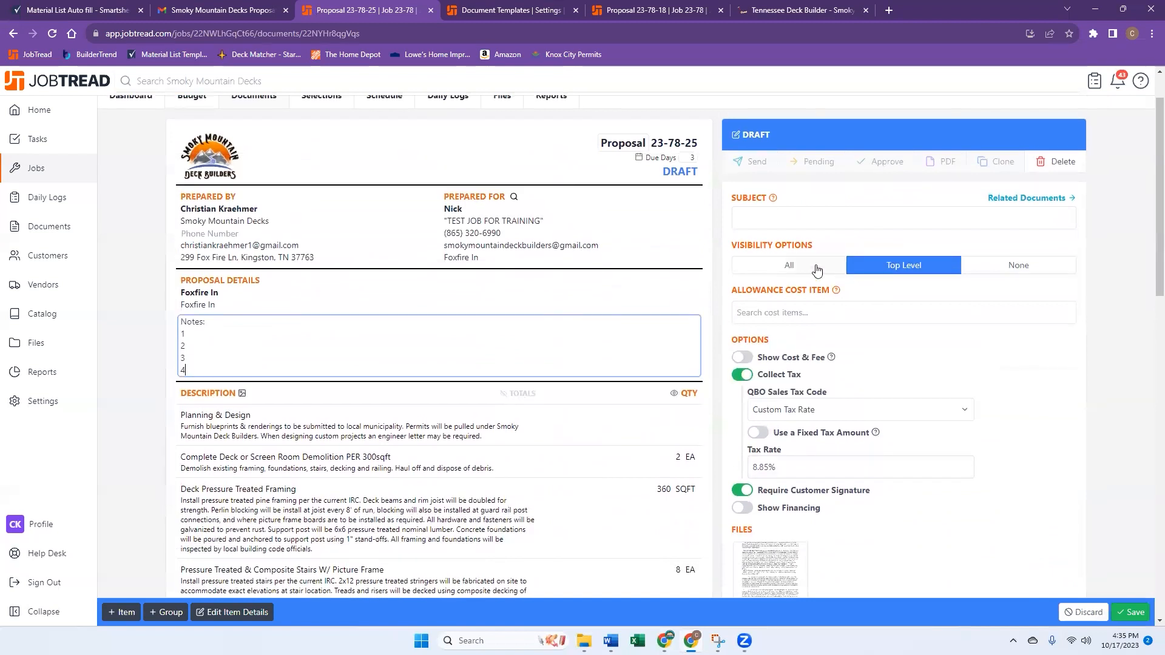
pyautogui.click(824, 275)
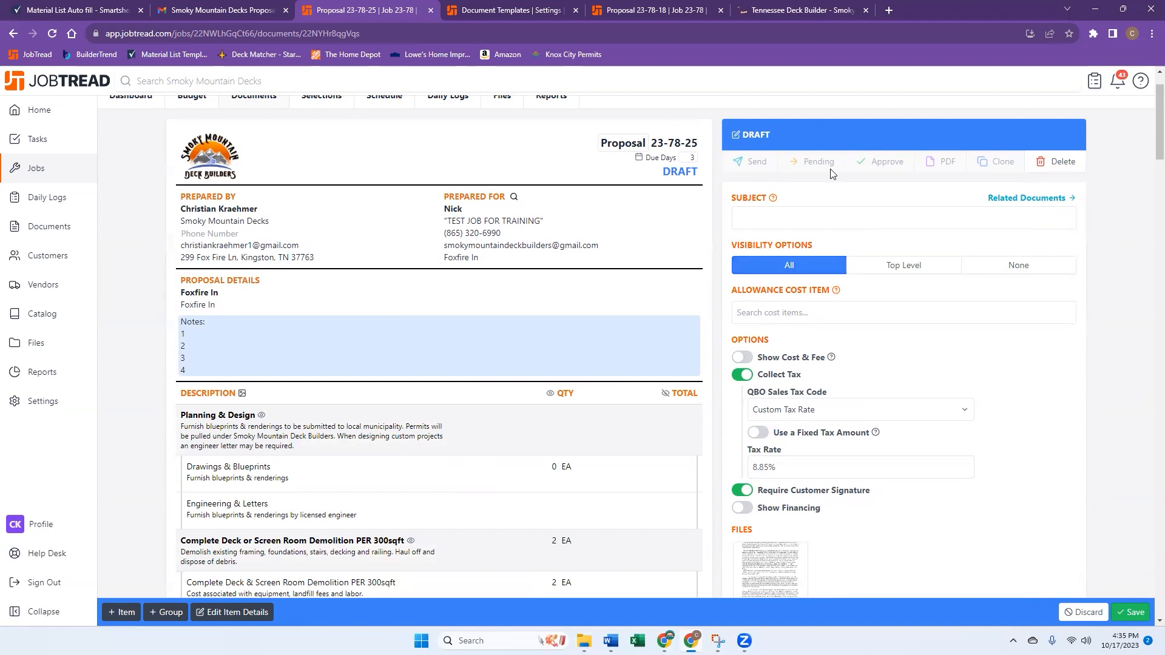
# Hide the sub items of Planning & Design, Complete Deck or Screen Room Demolition, Deck Pressure Treated Framing, and Pressure Treated & Composite Stairs in the proposal.
pyautogui.scroll(-3, 408, 507)
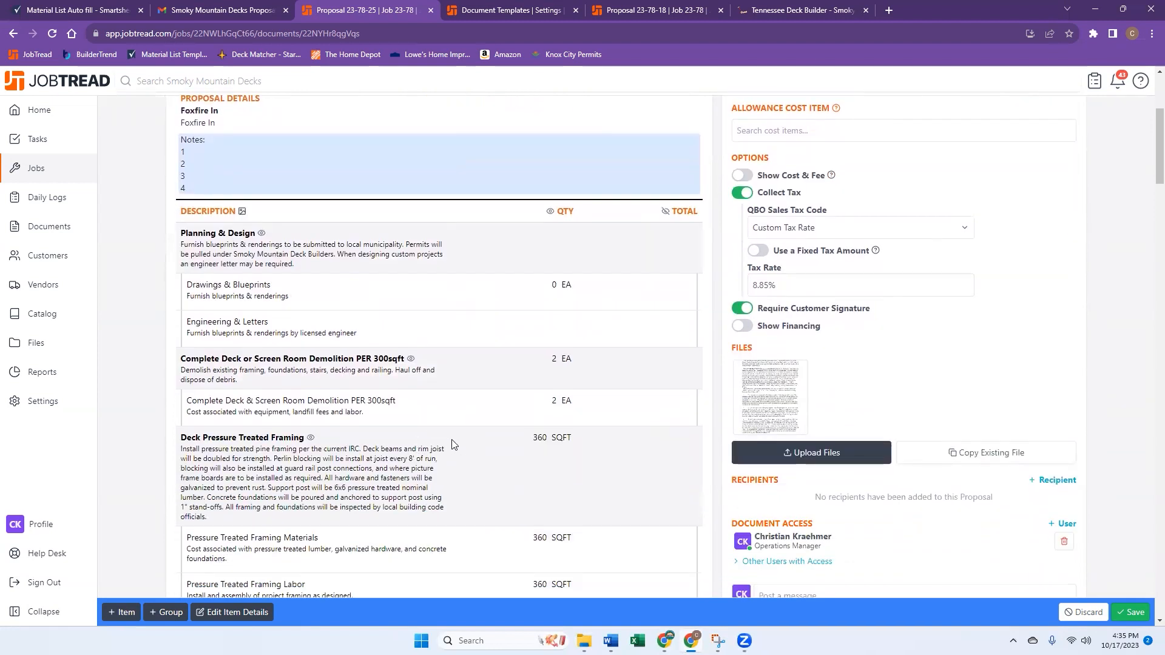
pyautogui.click(262, 234)
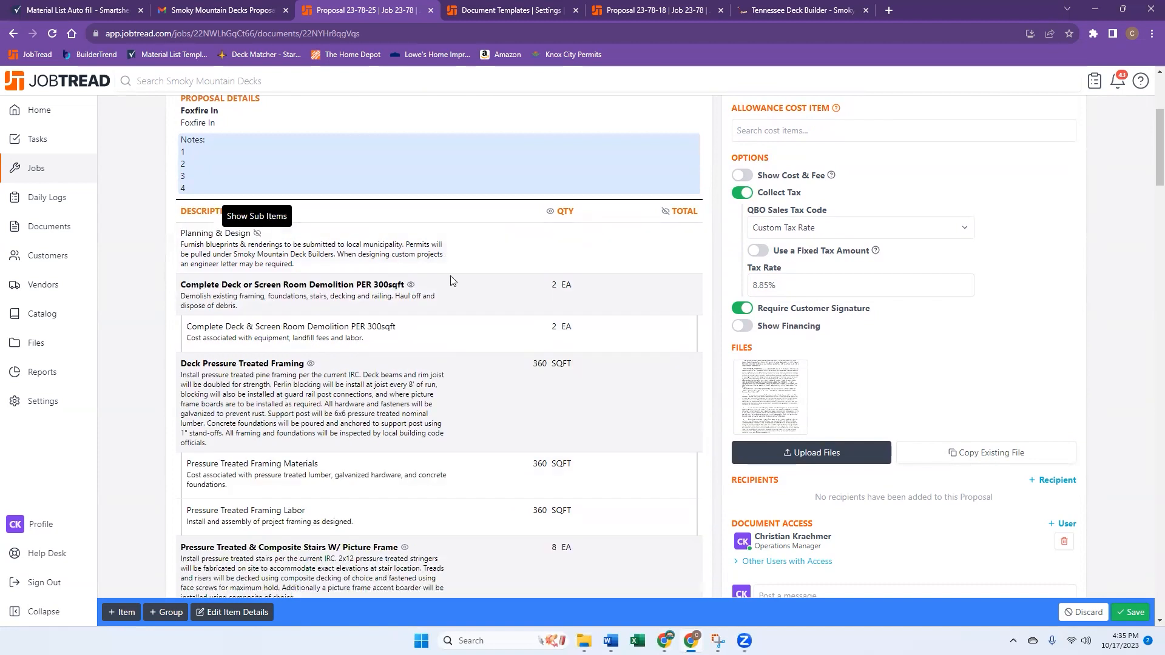
pyautogui.click(412, 287)
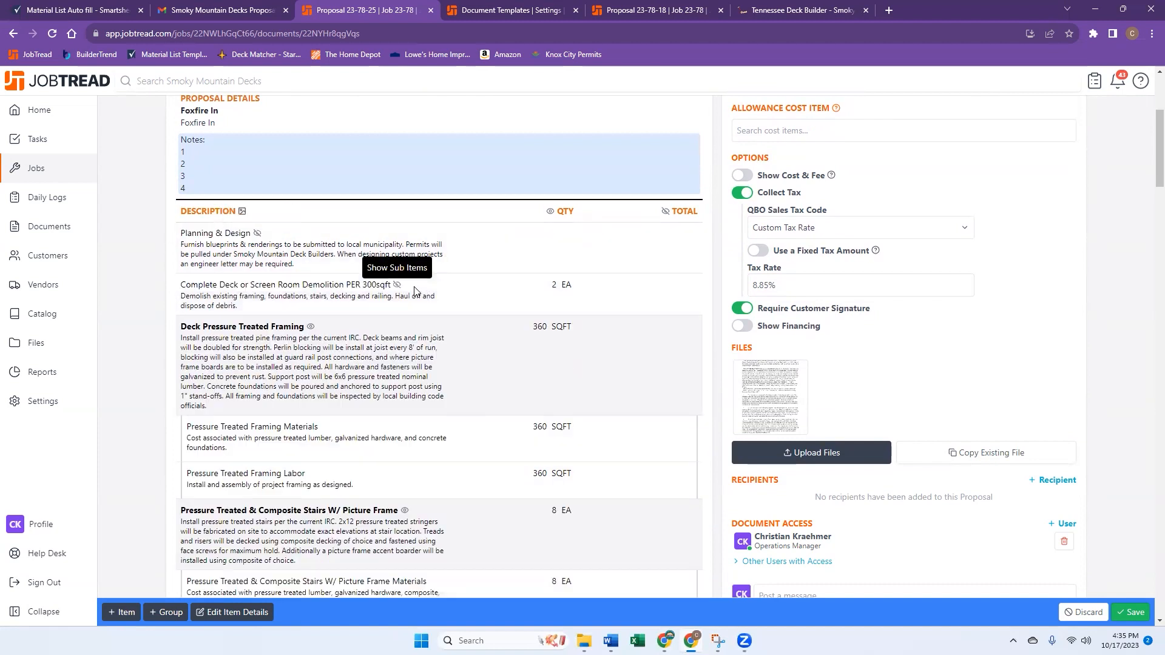
pyautogui.click(311, 327)
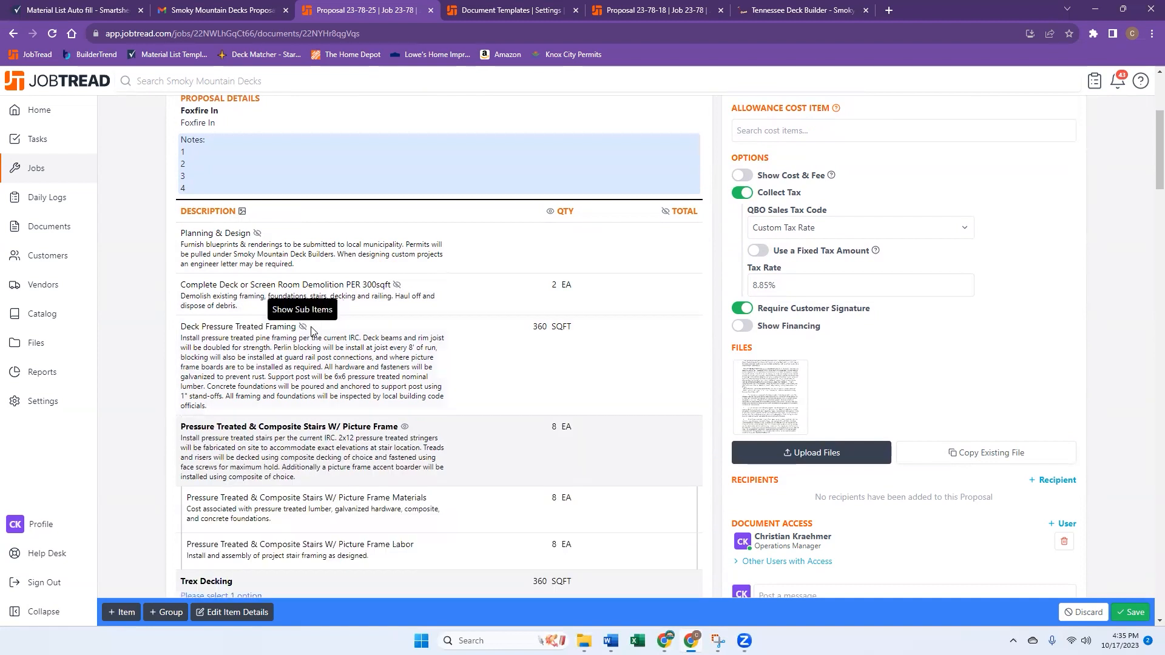
pyautogui.scroll(-1, 362, 347)
pyautogui.click(405, 366)
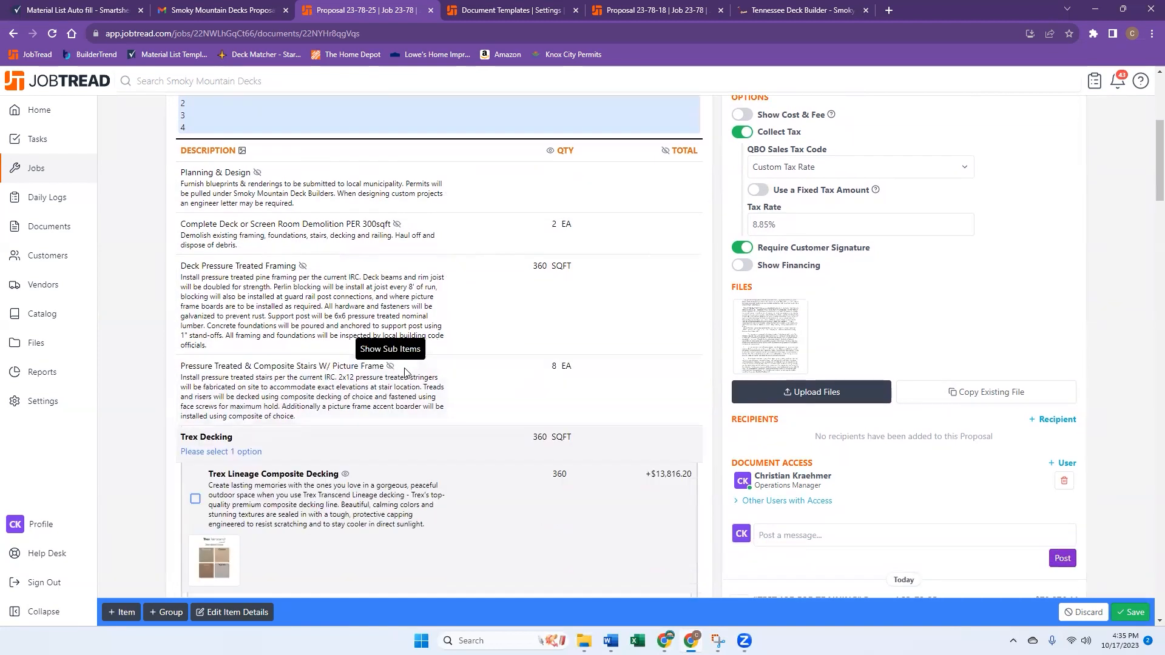
# Hide the sub items of the Trex Lineage, Transcend, Enhanced and Select composite decking options in the proposal.
pyautogui.scroll(-1, 400, 376)
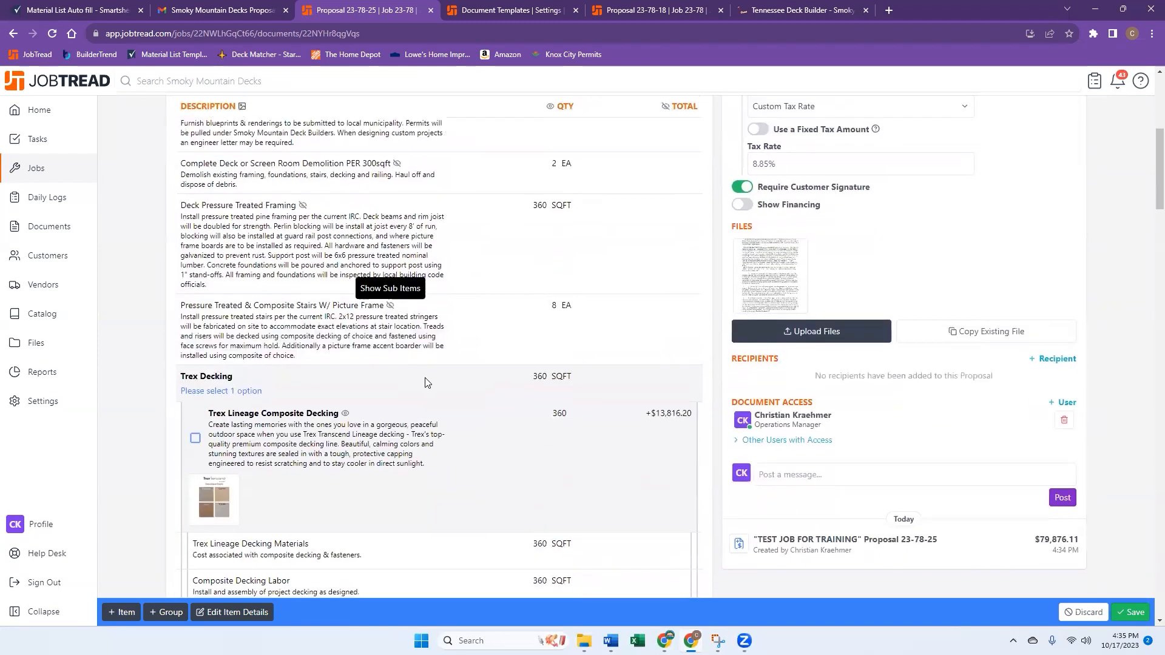
pyautogui.click(345, 413)
pyautogui.scroll(-3, 351, 418)
pyautogui.click(358, 367)
pyautogui.scroll(-3, 358, 367)
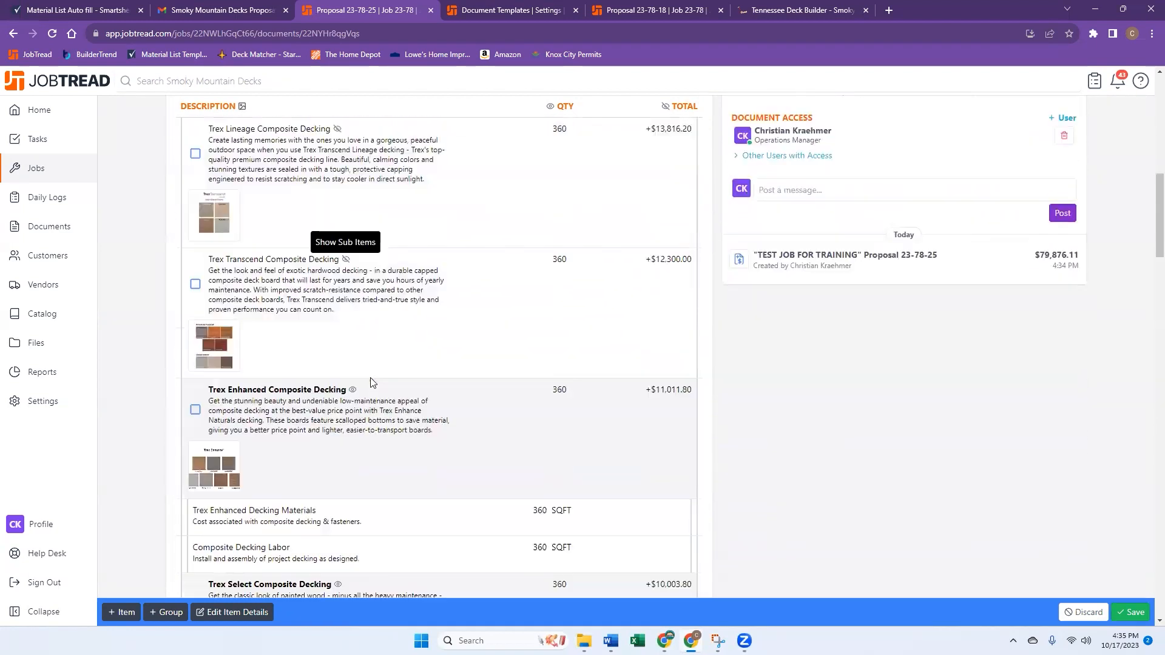
pyautogui.click(352, 308)
pyautogui.scroll(-3, 344, 352)
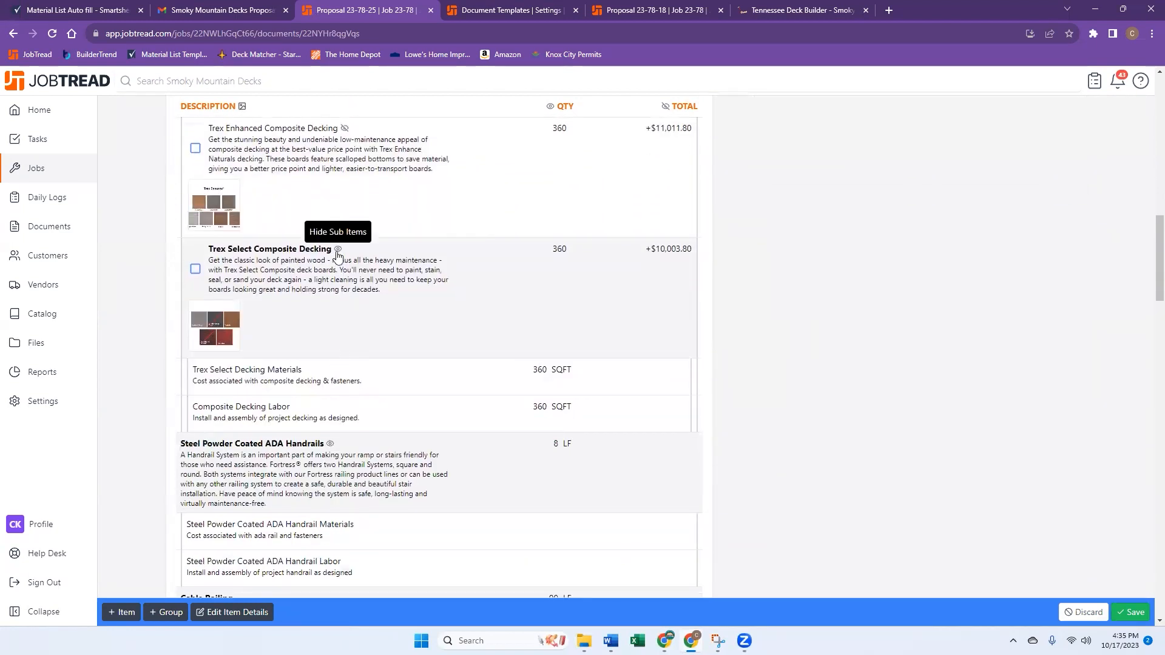
pyautogui.click(338, 250)
# Hide the sub items of Steel Powder Coated ADA Handrails and the Key Link, Westbury, Aztek, Fortress Vertical and Fortress Horizontal cable railing options.
pyautogui.click(330, 368)
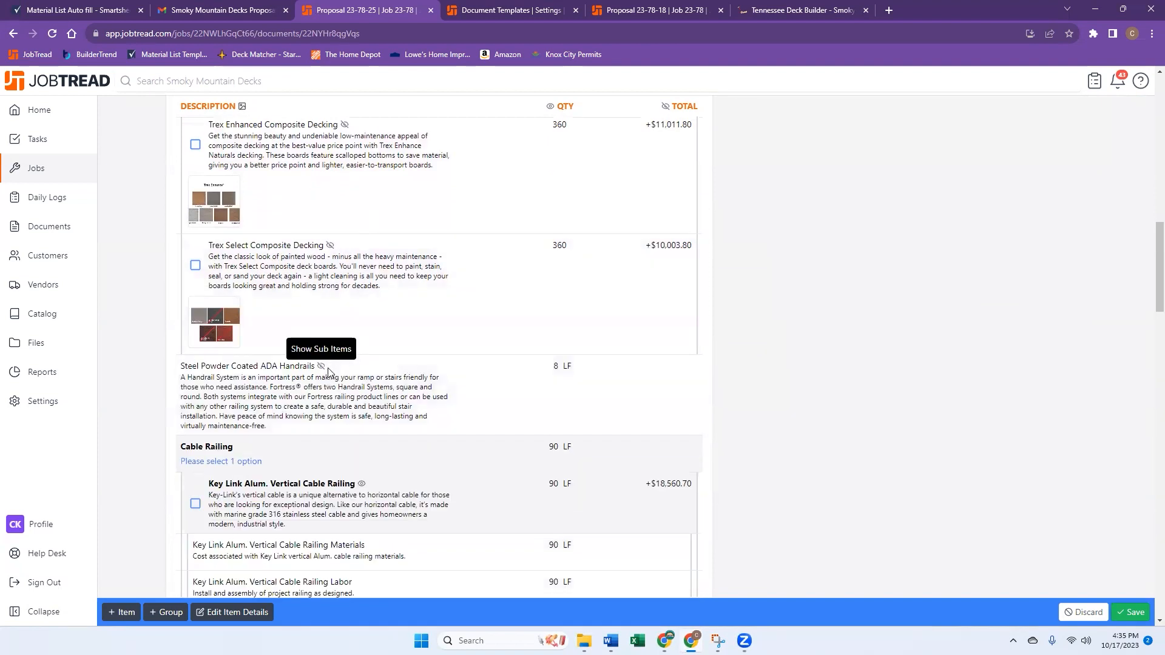
pyautogui.scroll(-2, 343, 371)
pyautogui.click(361, 367)
pyautogui.scroll(-2, 352, 364)
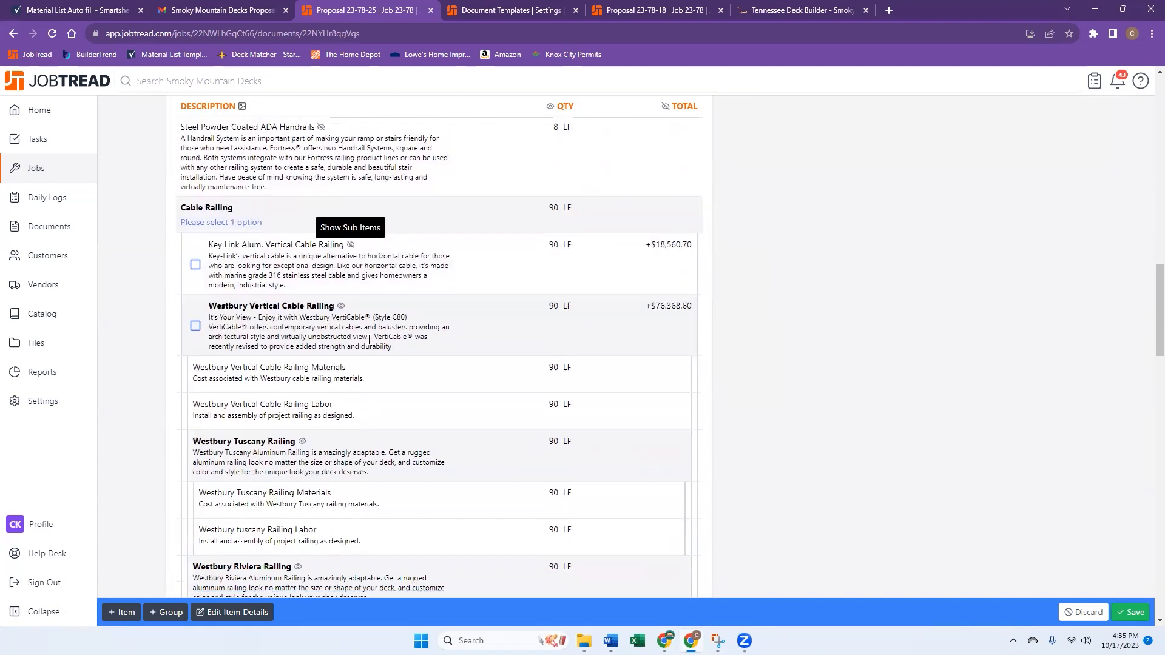
pyautogui.click(332, 307)
pyautogui.click(325, 367)
pyautogui.scroll(-3, 331, 370)
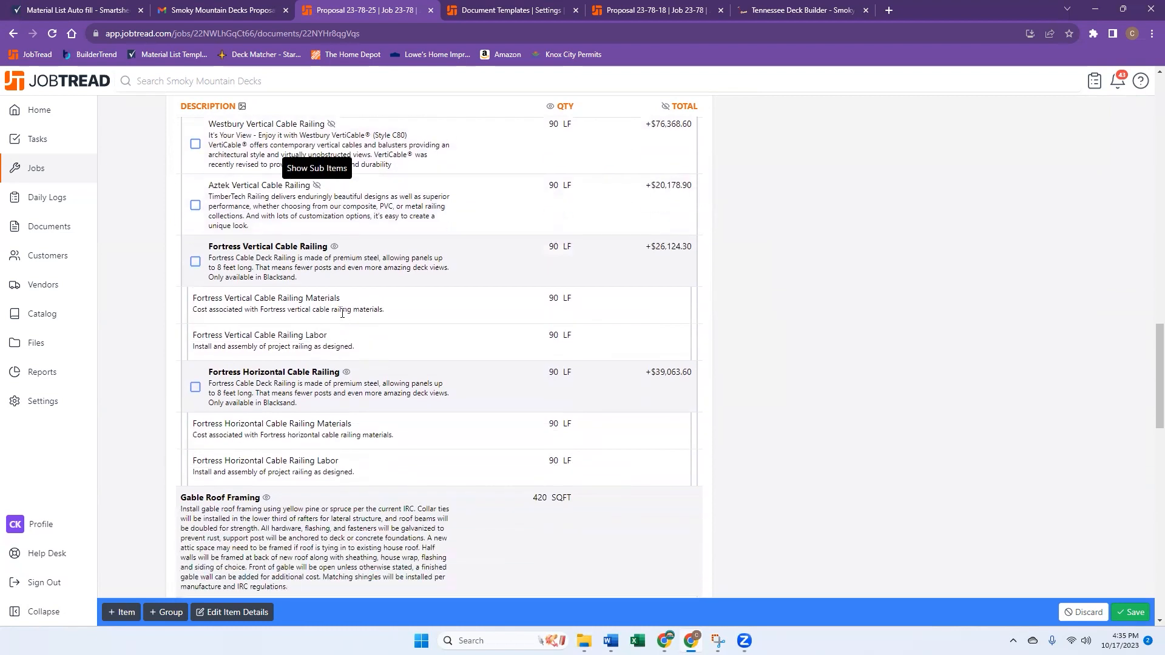
pyautogui.click(334, 248)
pyautogui.click(346, 300)
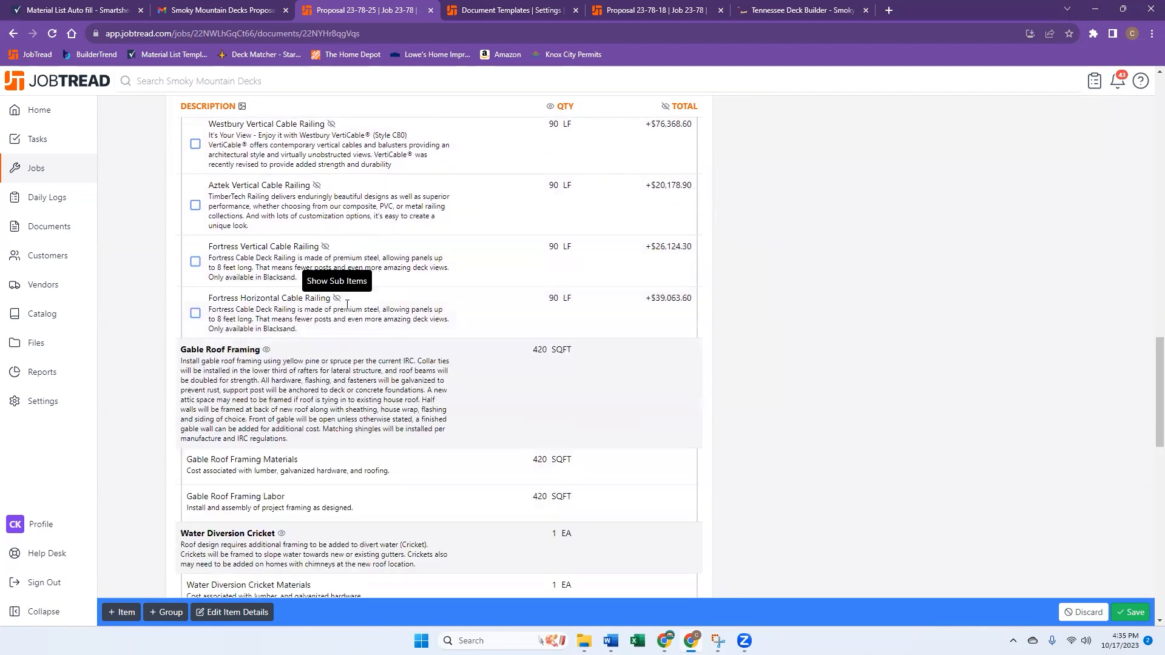
# Hide the sub items of Gable Roof Framing, Water Diversion Cricket, Aluminum Screen Wall Framing and Aluminum Screen Door.
pyautogui.scroll(-2, 344, 314)
pyautogui.click(266, 228)
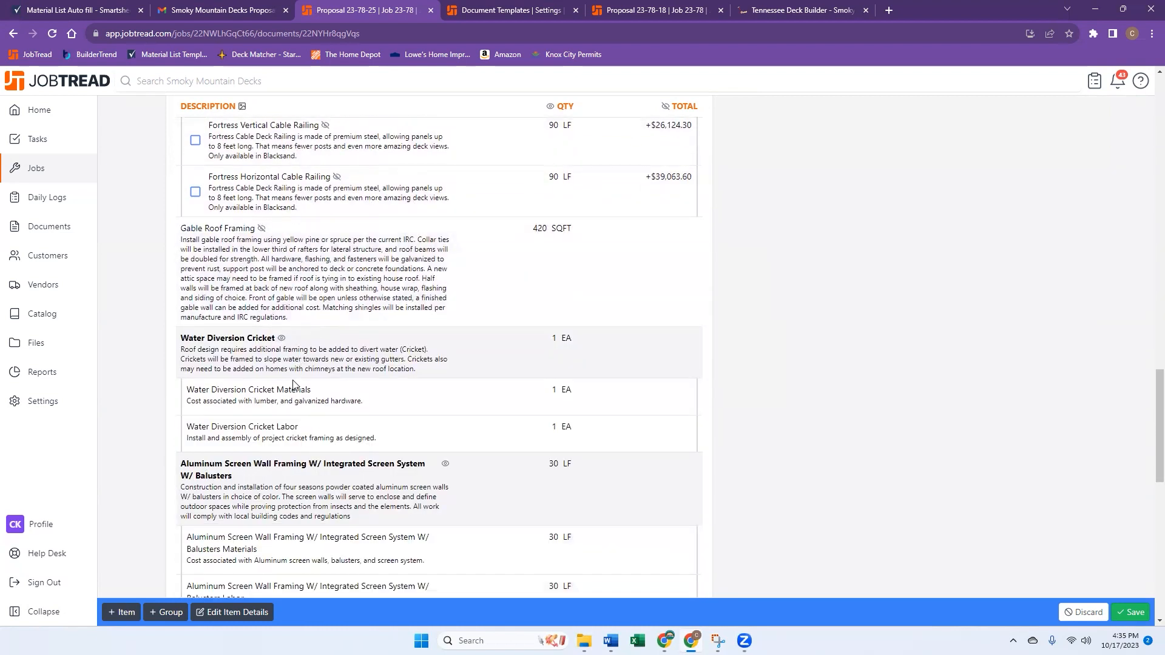
pyautogui.click(281, 338)
pyautogui.scroll(-2, 276, 243)
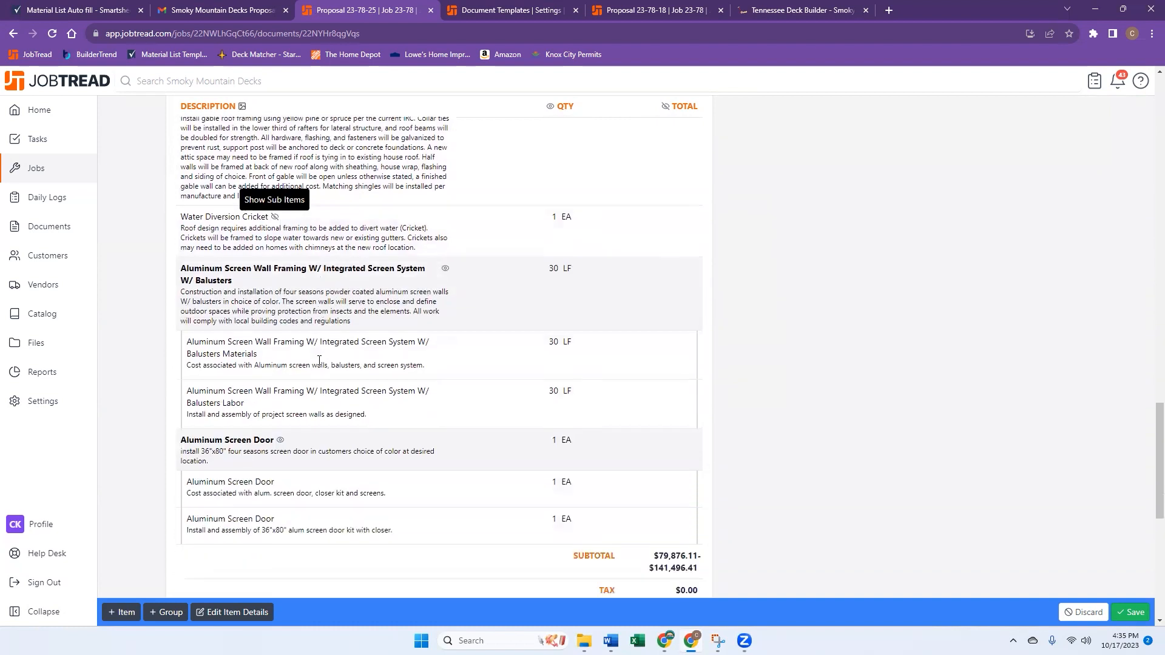
pyautogui.click(444, 269)
pyautogui.click(280, 342)
# Review the proposal's item descriptions, quantities and the selectable Trex Decking and Cable Railing options.
pyautogui.scroll(1, 497, 388)
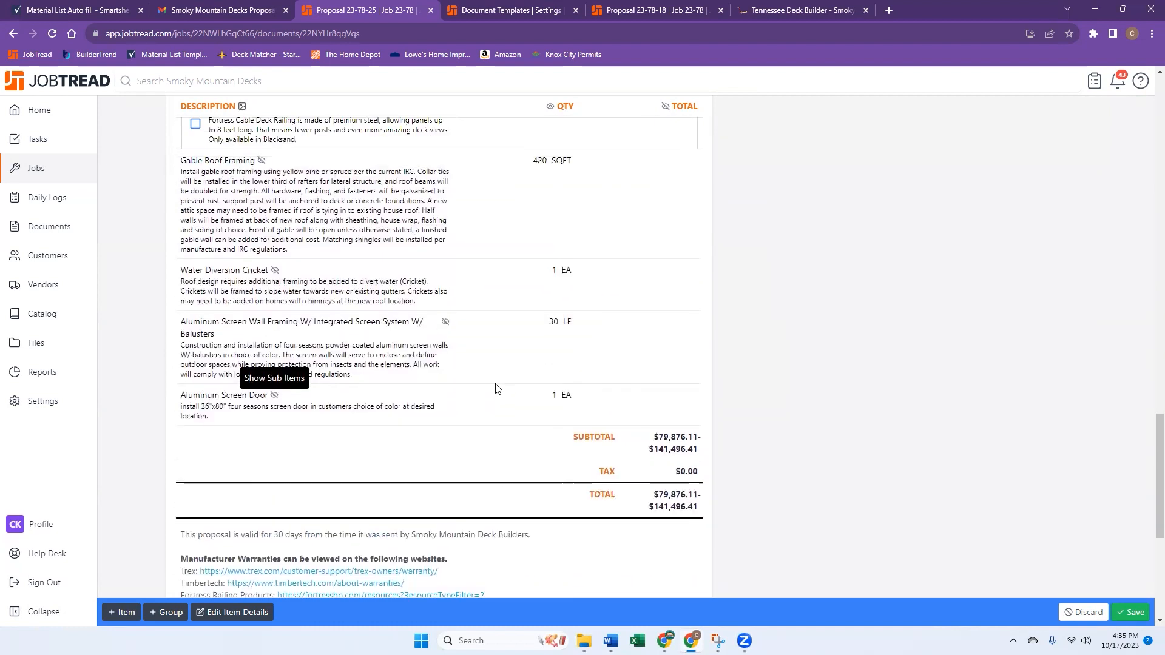
pyautogui.scroll(5, 497, 388)
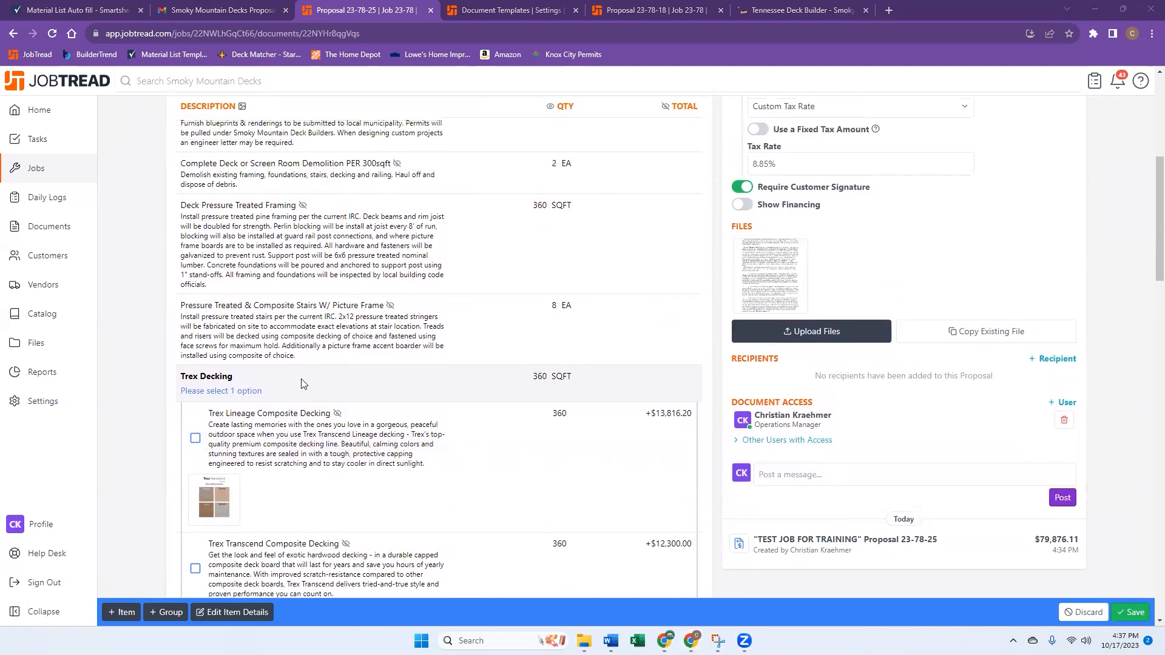
pyautogui.scroll(-3, 309, 383)
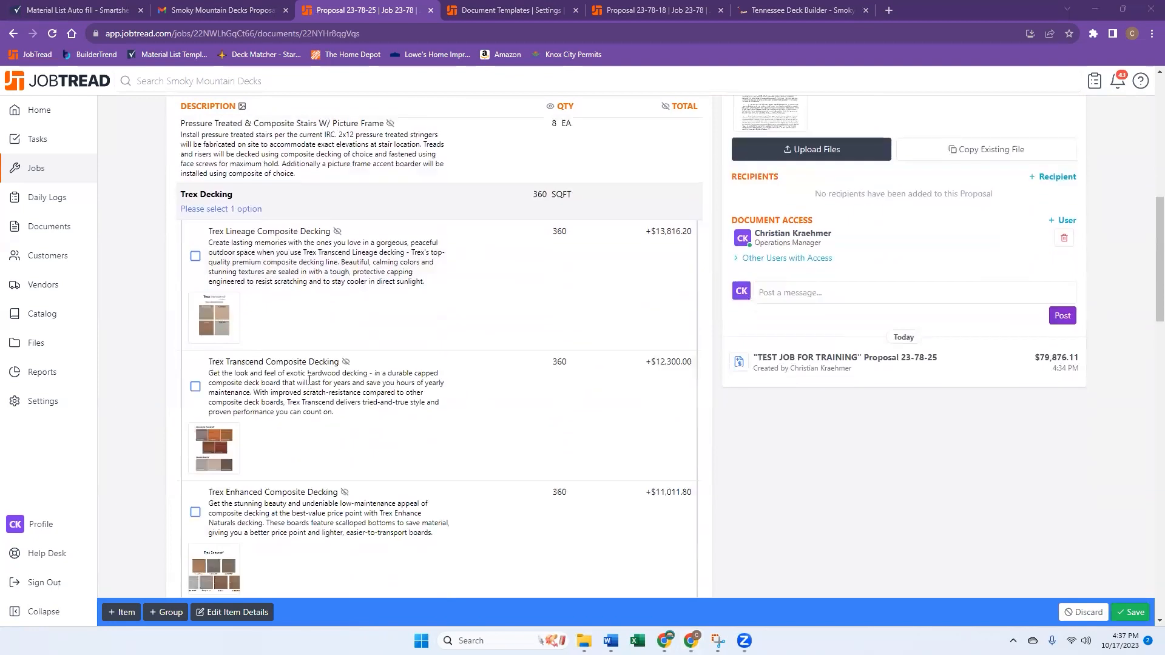
pyautogui.scroll(4, 316, 244)
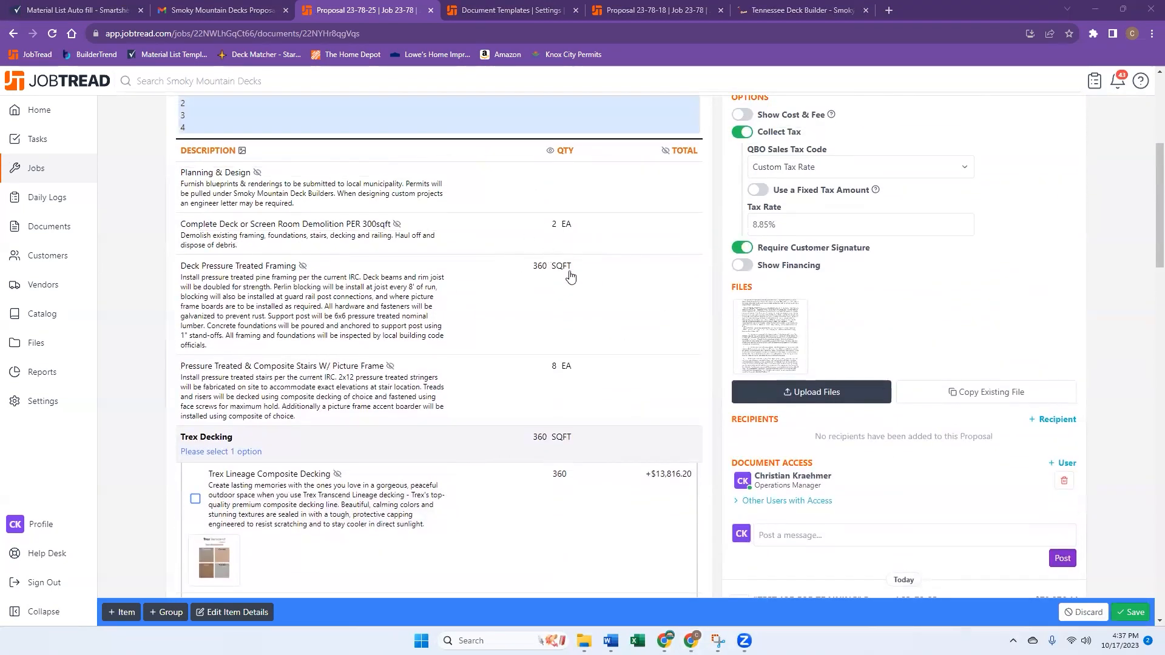
pyautogui.moveTo(592, 273); pyautogui.dragTo(569, 314)
pyautogui.click(573, 379)
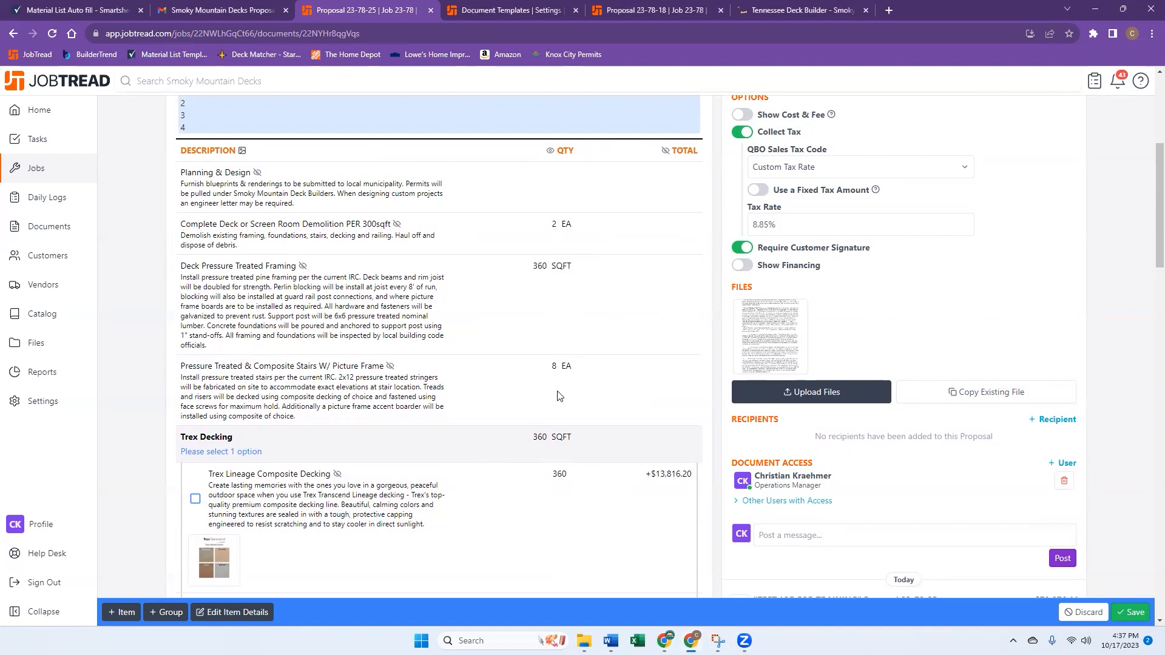
pyautogui.scroll(-1, 561, 394)
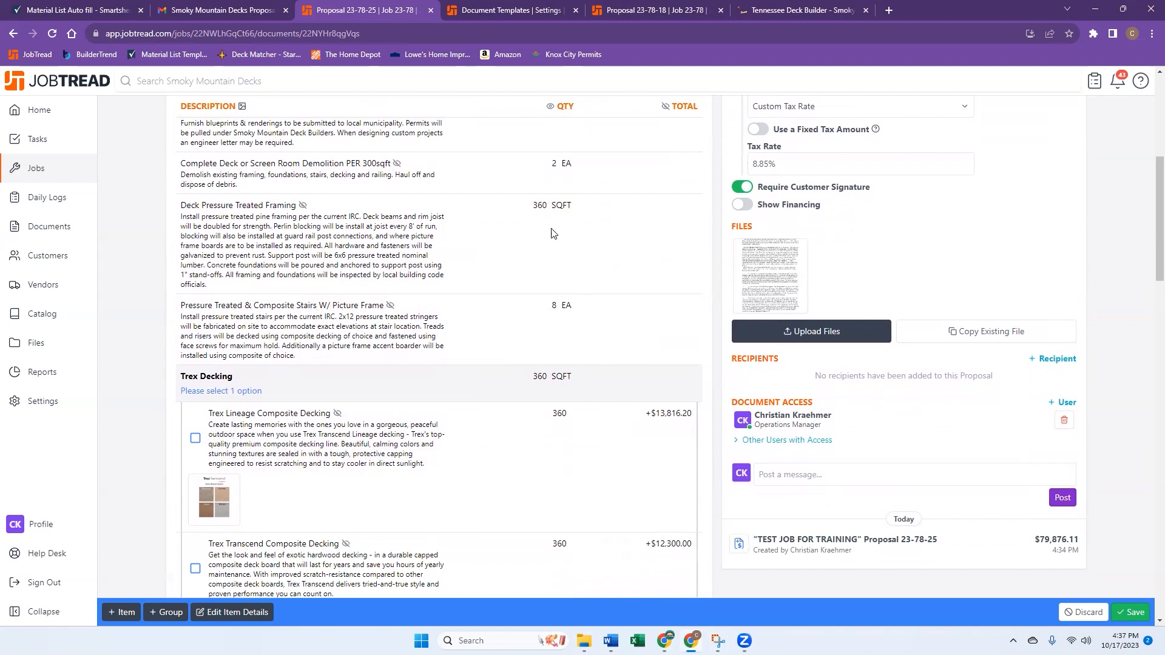
pyautogui.scroll(-2, 553, 237)
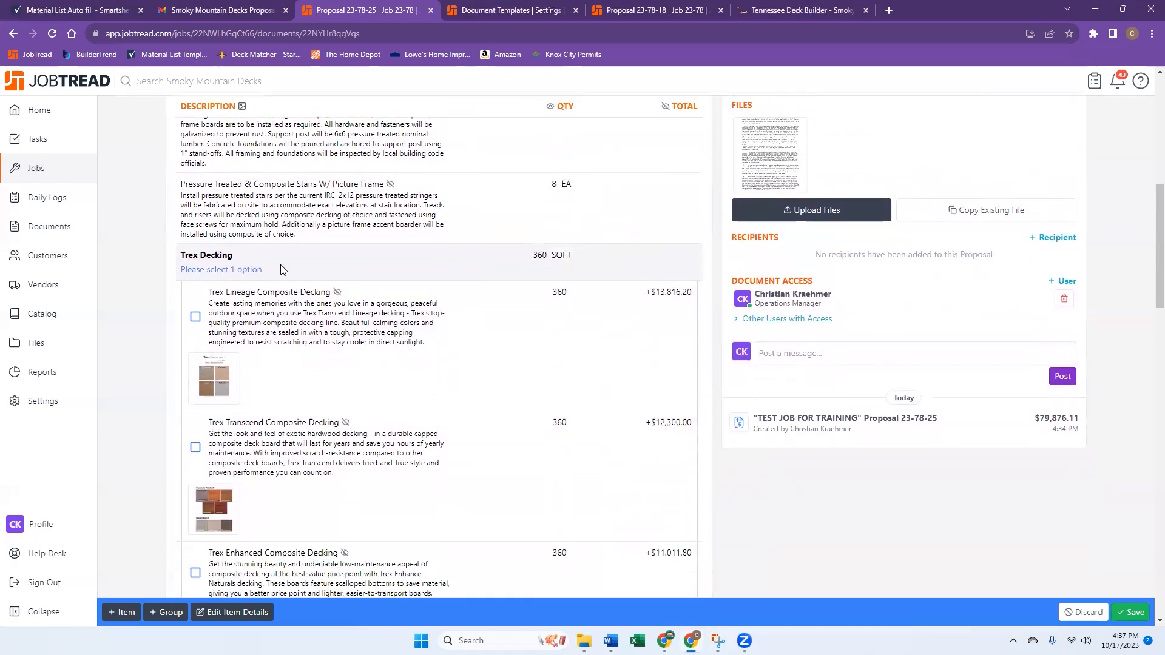
pyautogui.scroll(-6, 274, 319)
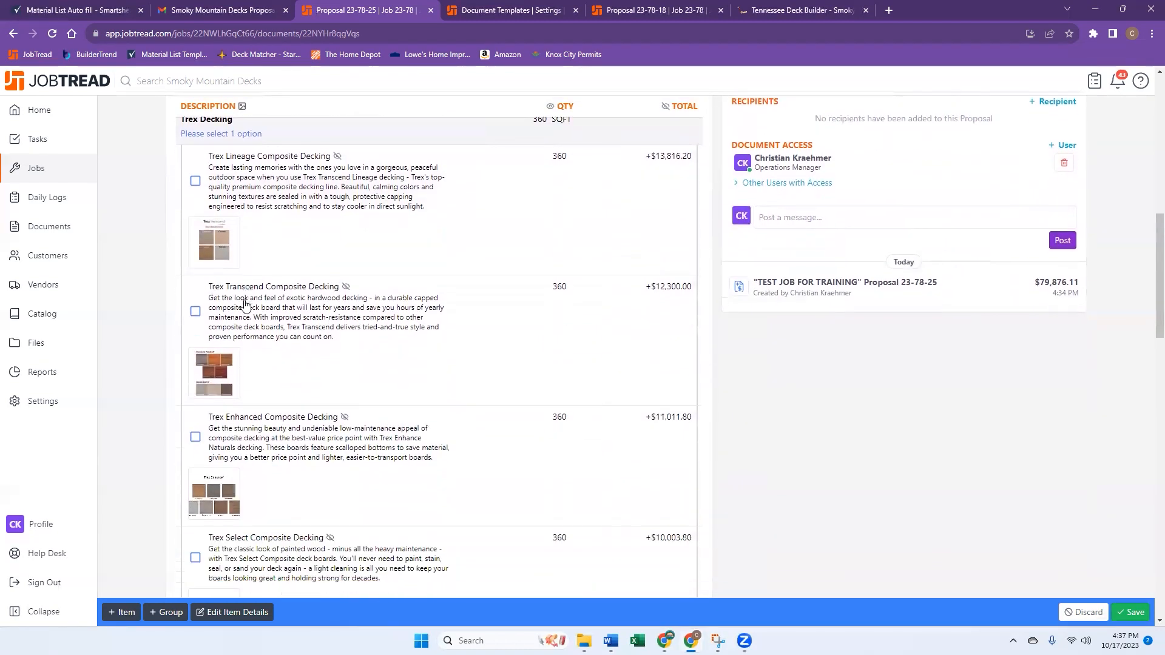
pyautogui.scroll(-6, 259, 293)
pyautogui.scroll(9, 260, 293)
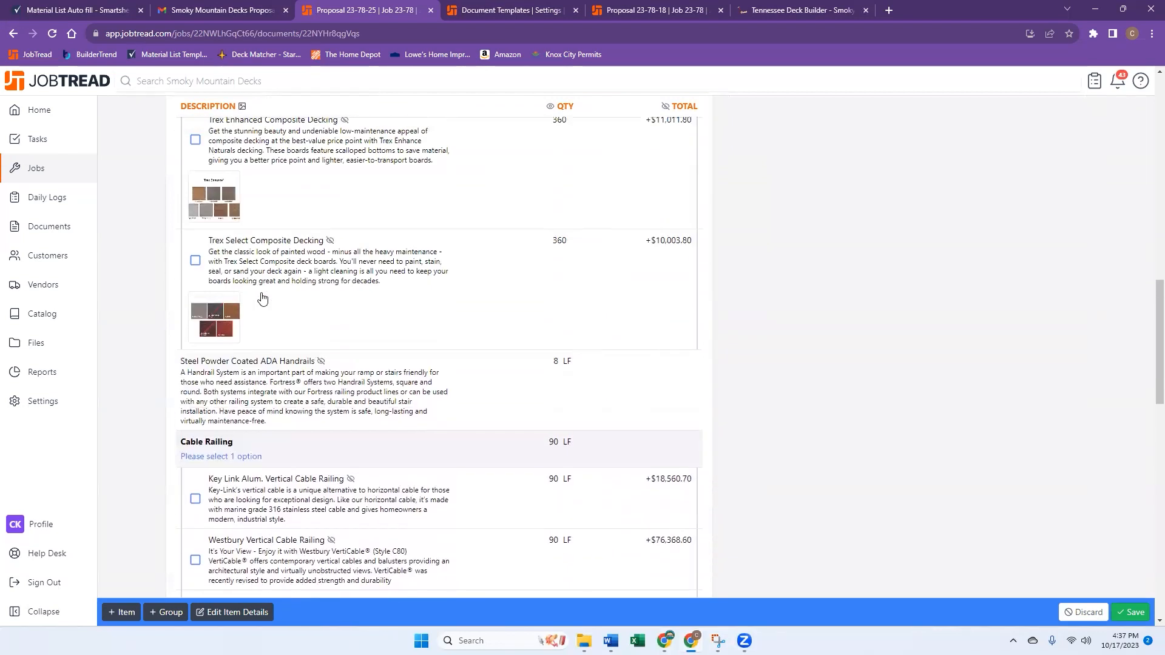
pyautogui.scroll(3, 262, 296)
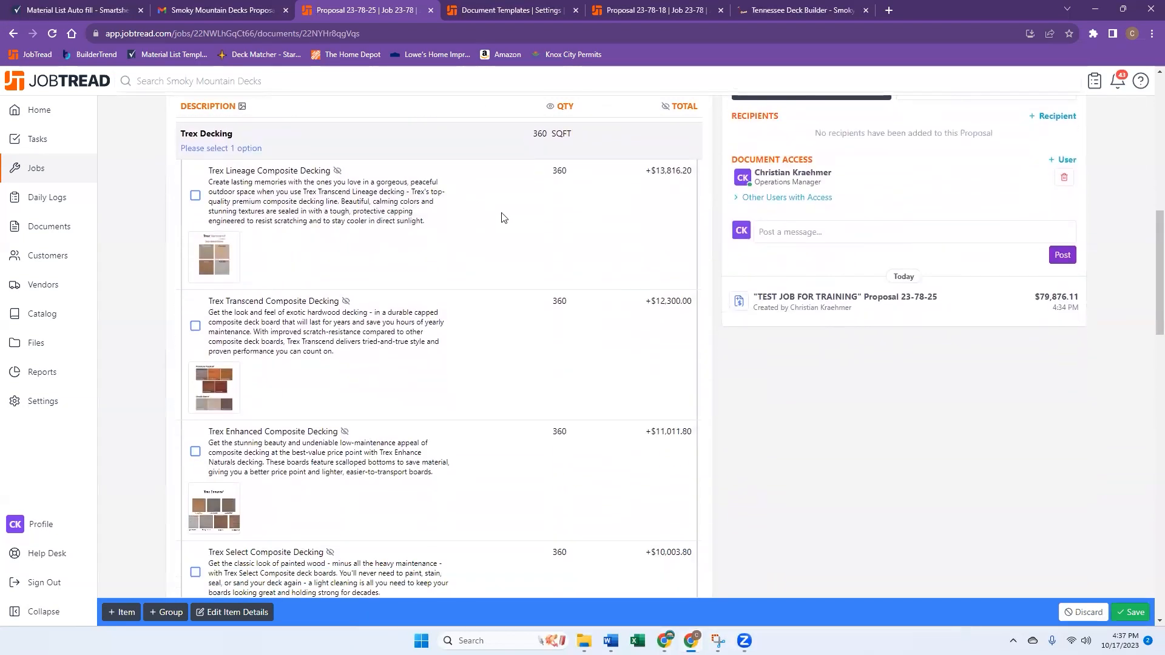
pyautogui.scroll(3, 542, 182)
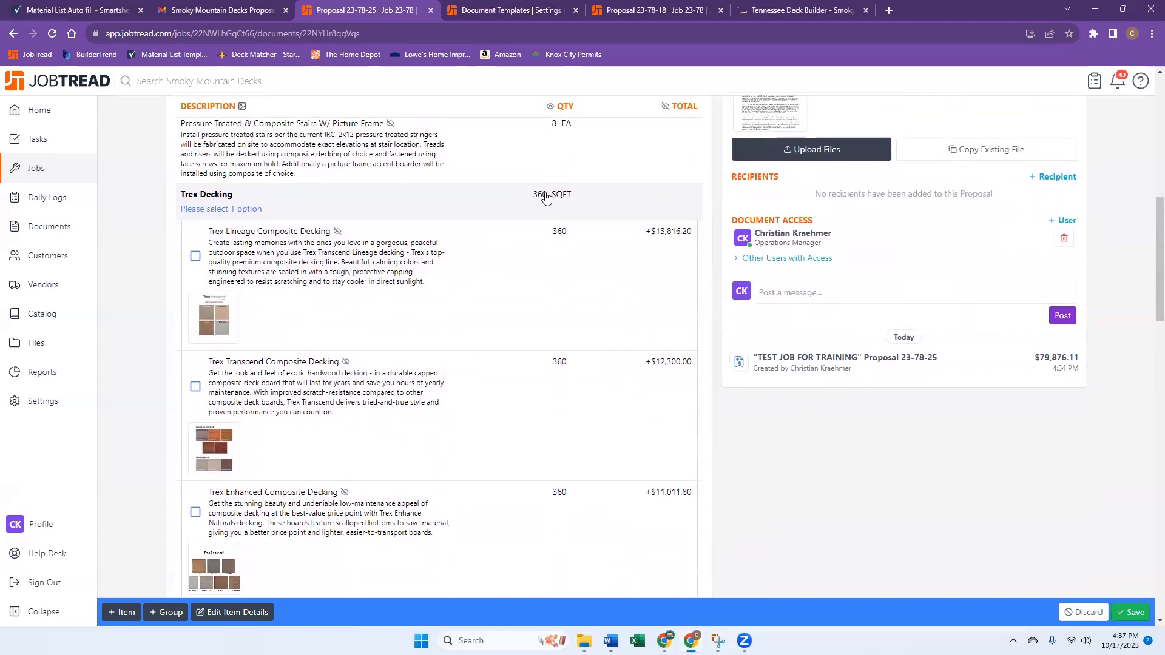
pyautogui.scroll(1, 542, 202)
pyautogui.scroll(-3, 499, 204)
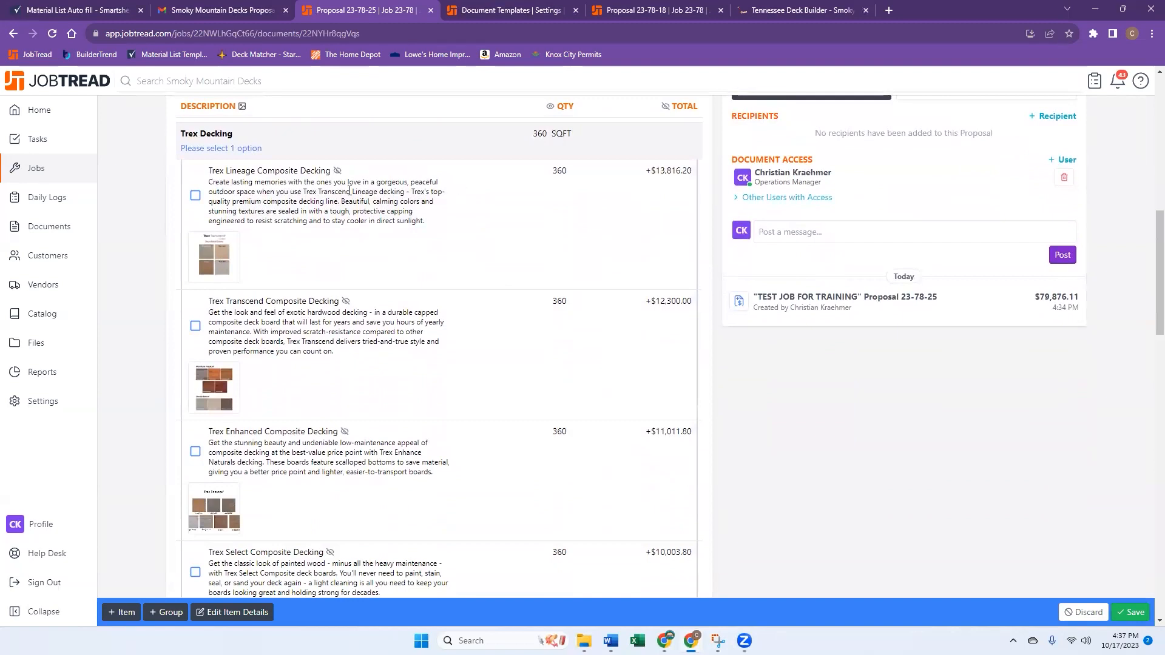
# Try the Trex Lineage, Transcend, Enhanced and Select decking options in turn, ending with Trex Enhanced selected.
pyautogui.click(195, 197)
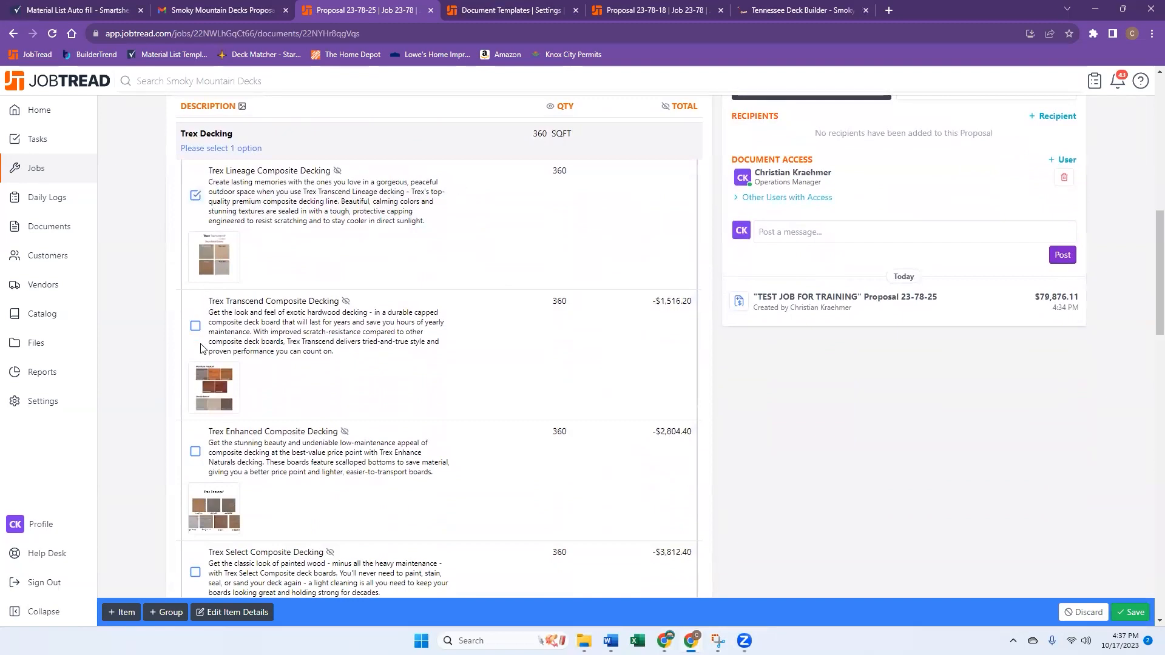
pyautogui.click(195, 328)
pyautogui.click(195, 453)
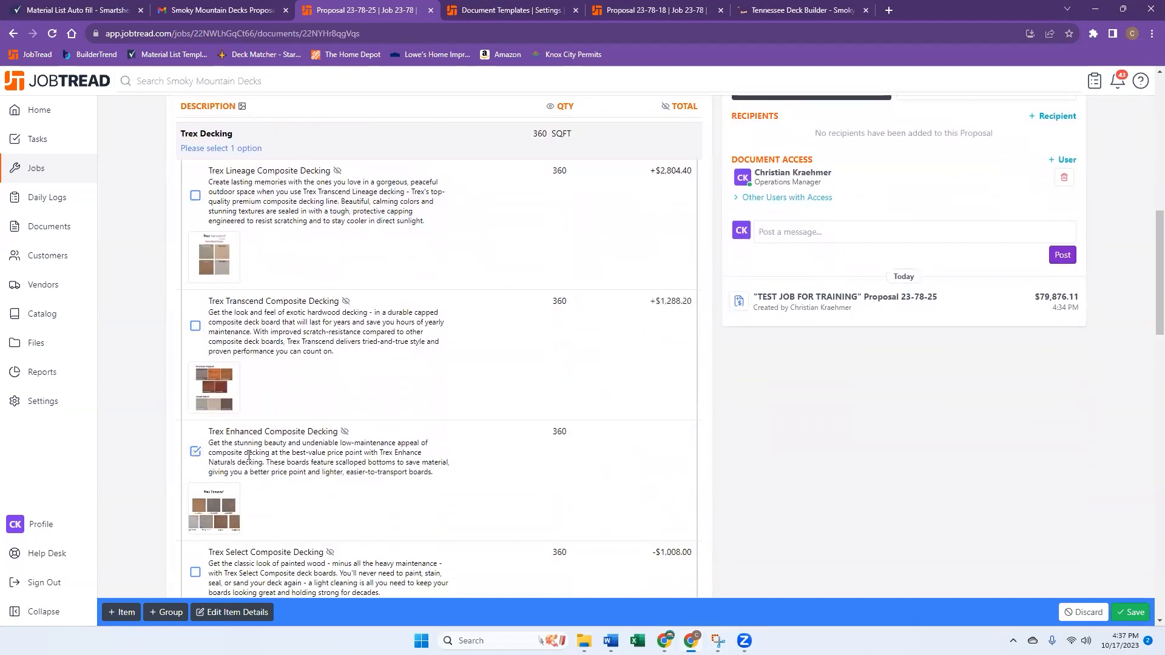
pyautogui.scroll(-1, 248, 455)
pyautogui.click(195, 512)
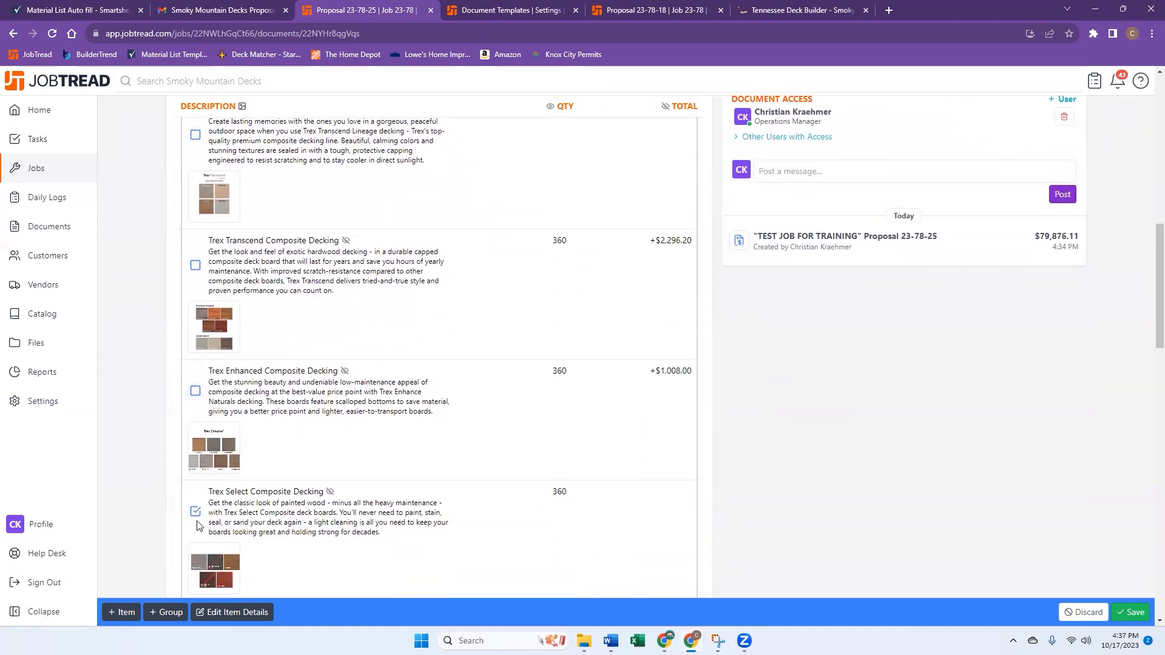
pyautogui.click(195, 391)
pyautogui.scroll(1, 557, 432)
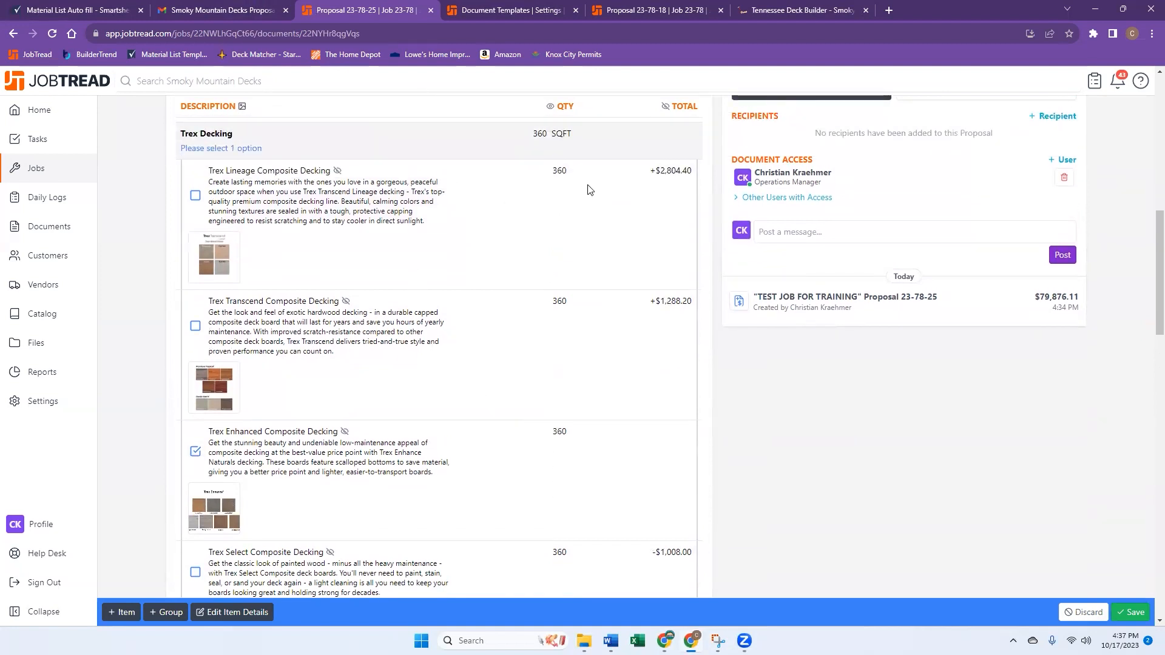
# Compare the price differences of the other Trex decking options relative to Trex Enhanced Composite Decking.
pyautogui.scroll(-1, 626, 462)
pyautogui.moveTo(691, 496); pyautogui.dragTo(653, 494)
pyautogui.scroll(1, 650, 346)
pyautogui.moveTo(691, 300); pyautogui.dragTo(636, 305)
pyautogui.scroll(1, 647, 241)
pyautogui.moveTo(690, 227); pyautogui.dragTo(619, 270)
pyautogui.click(494, 287)
# Choose Trex Lineage Composite Decking as the Trex Decking option after trying Trex Transcend, and check the proposal's total range.
pyautogui.scroll(-1, 228, 306)
pyautogui.click(195, 325)
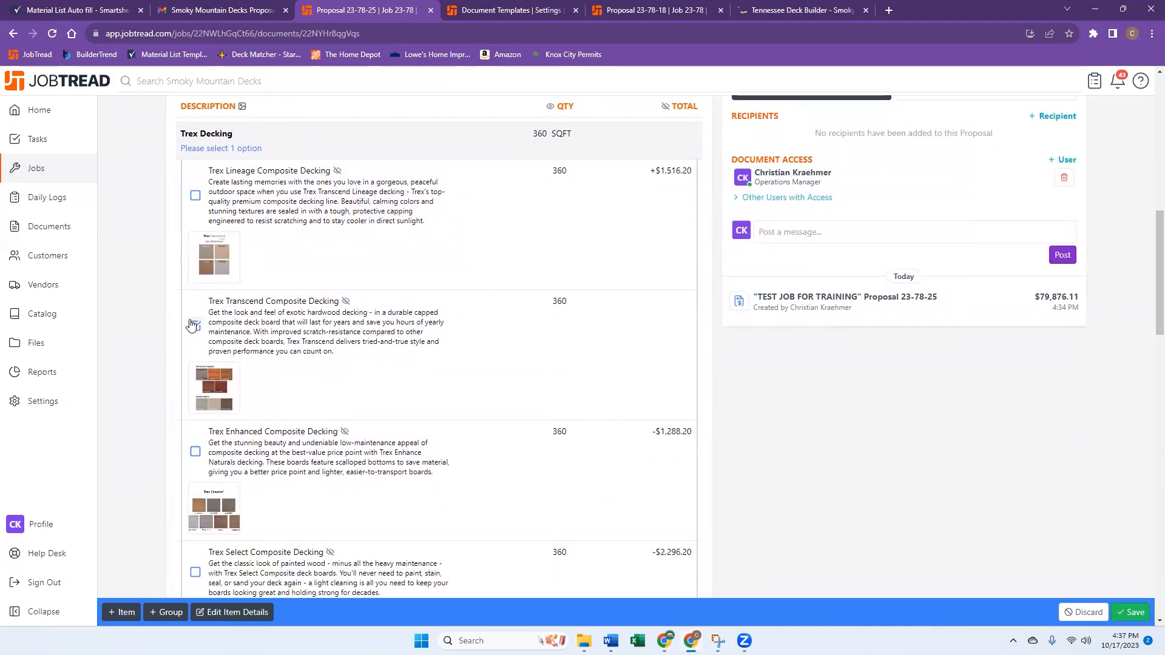
pyautogui.click(195, 195)
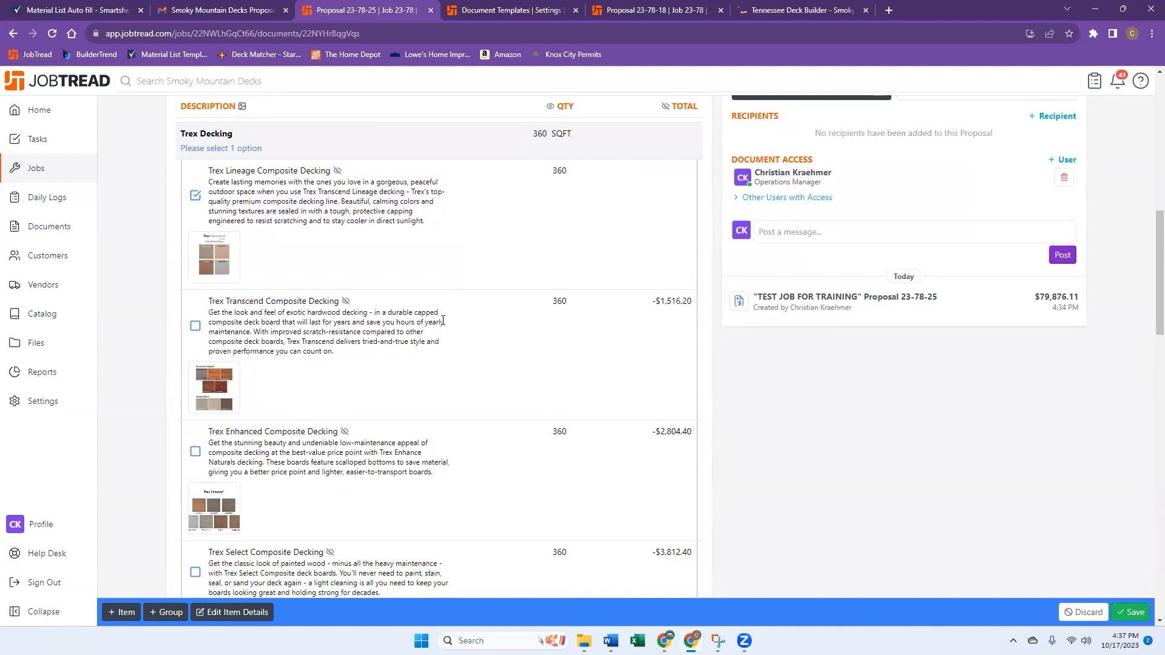
pyautogui.scroll(-20, 443, 321)
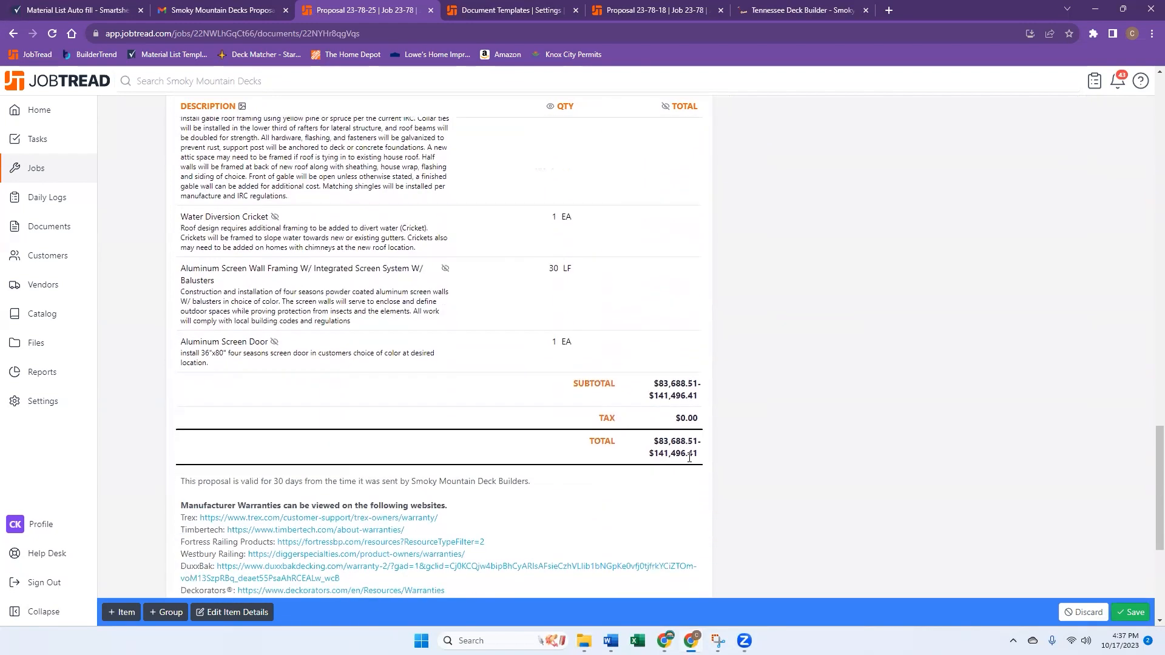
pyautogui.scroll(20, 395, 312)
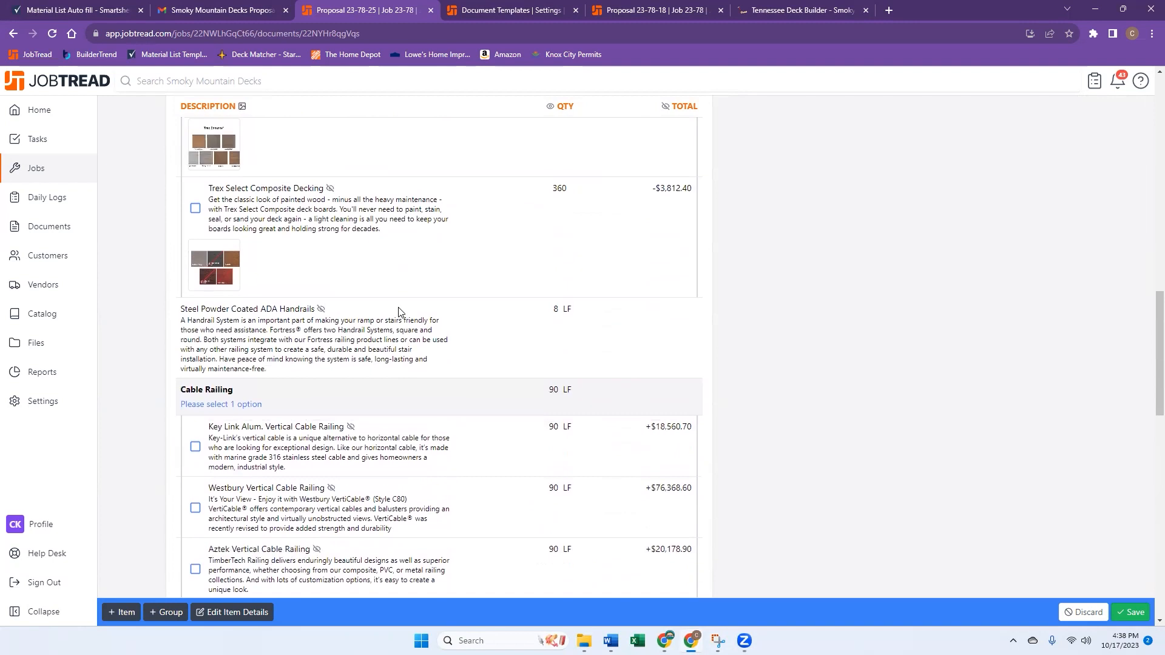
# Choose Key Link Alum. Vertical Cable Railing as the Cable Railing option and look over the Westbury alternative.
pyautogui.scroll(-9, 362, 313)
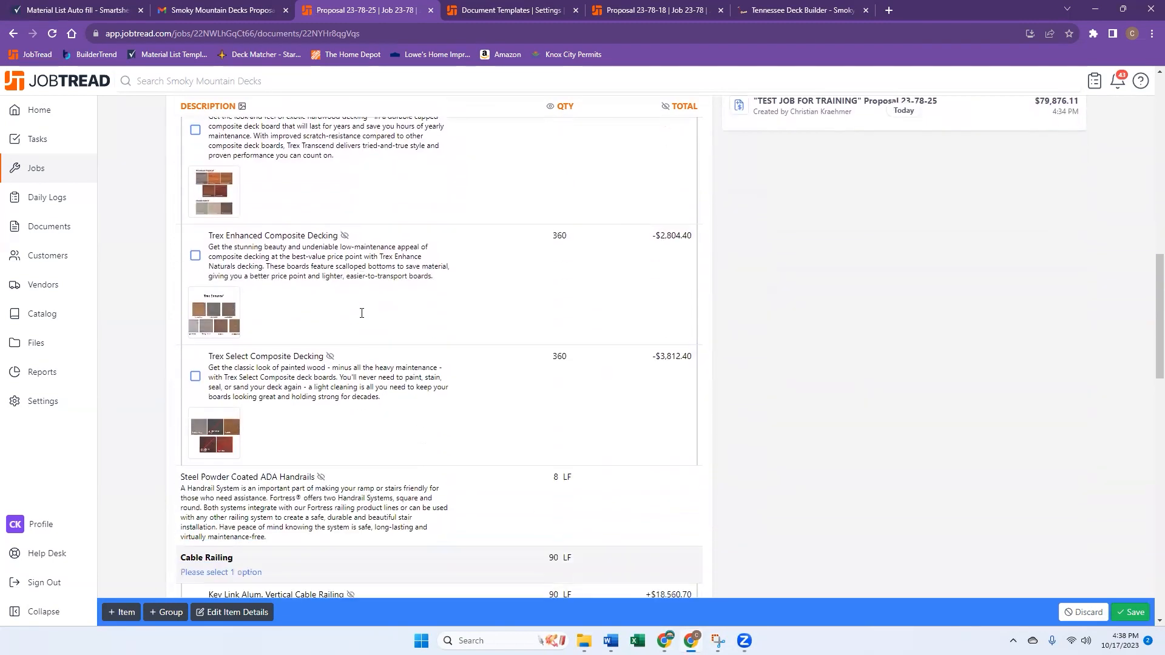
pyautogui.scroll(-1, 218, 277)
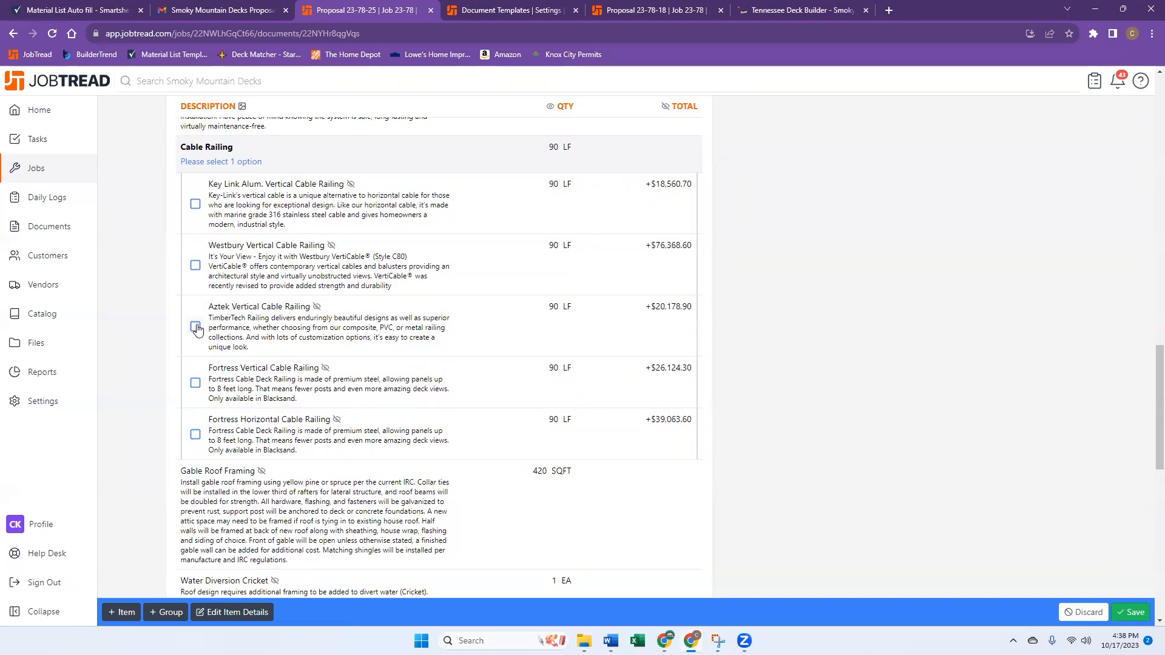
pyautogui.click(195, 204)
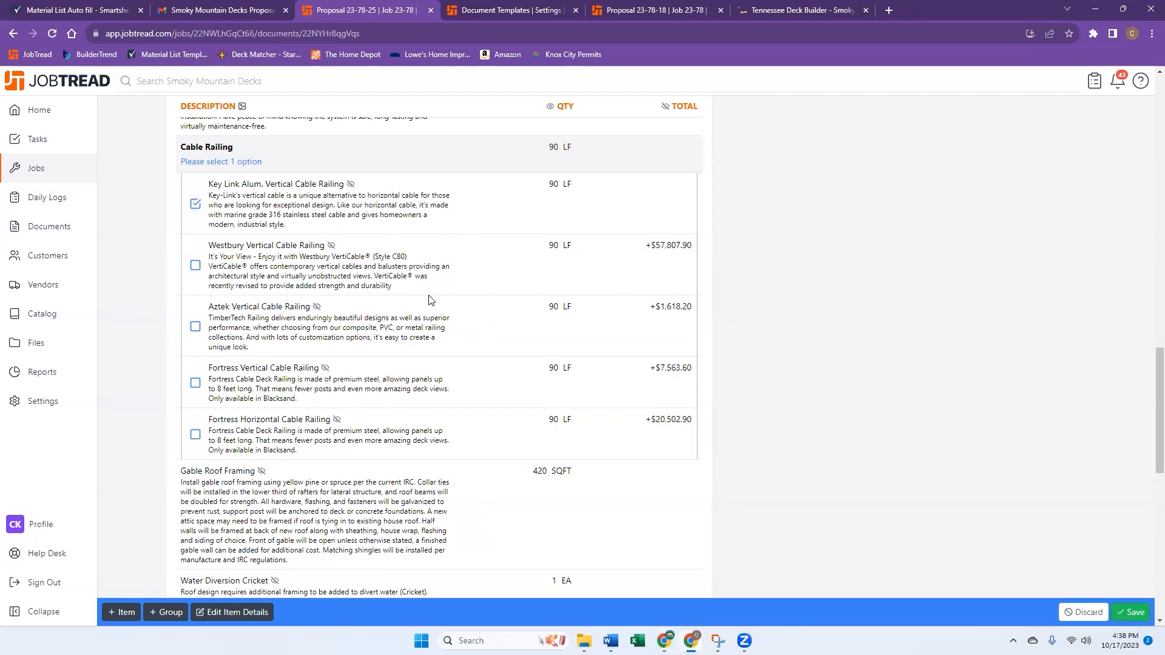
pyautogui.moveTo(392, 287); pyautogui.dragTo(208, 266)
pyautogui.click(234, 298)
# Check the proposal's subtotal, tax and total with the decking and railing options selected.
pyautogui.scroll(-4, 558, 371)
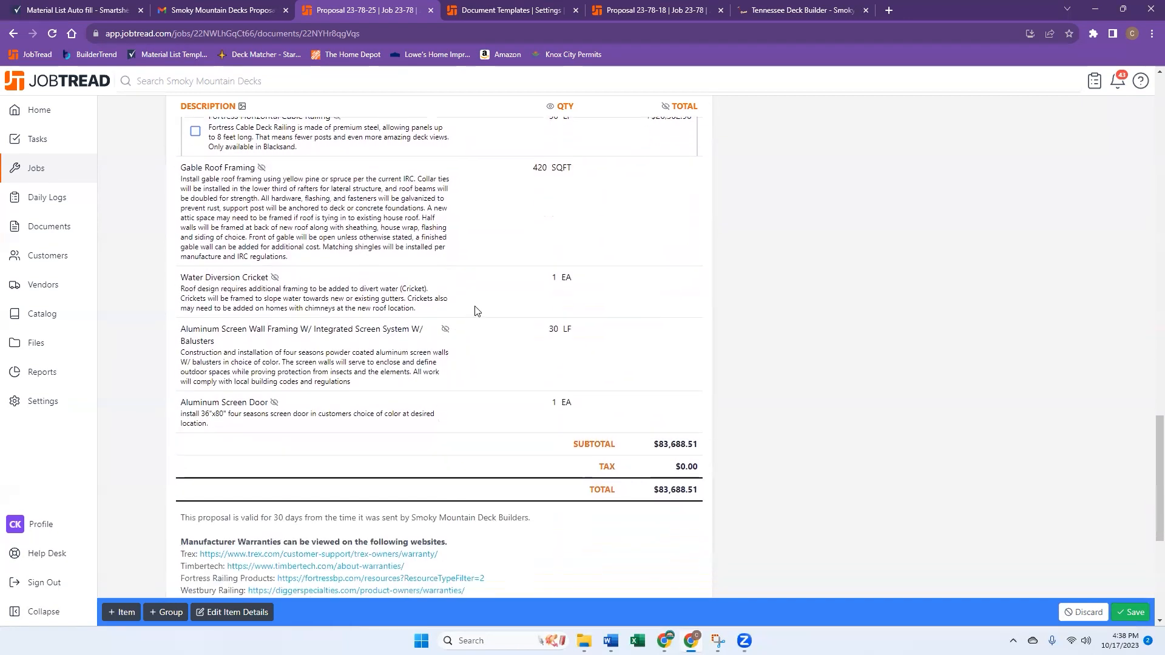
pyautogui.scroll(1, 482, 279)
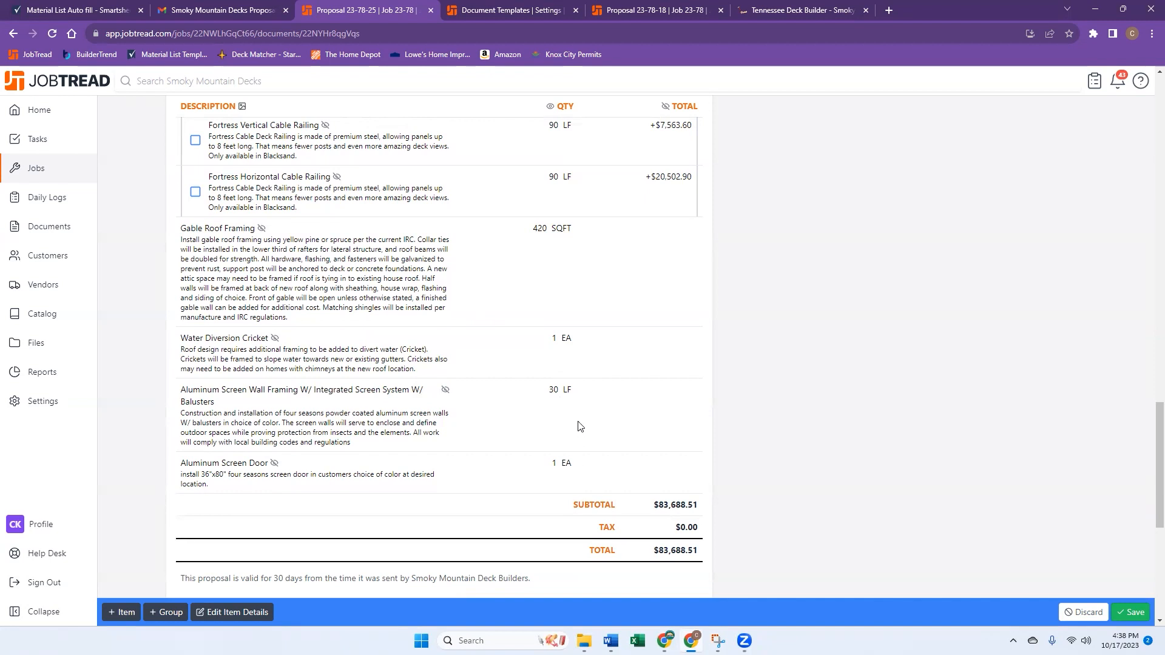
pyautogui.scroll(-2, 548, 461)
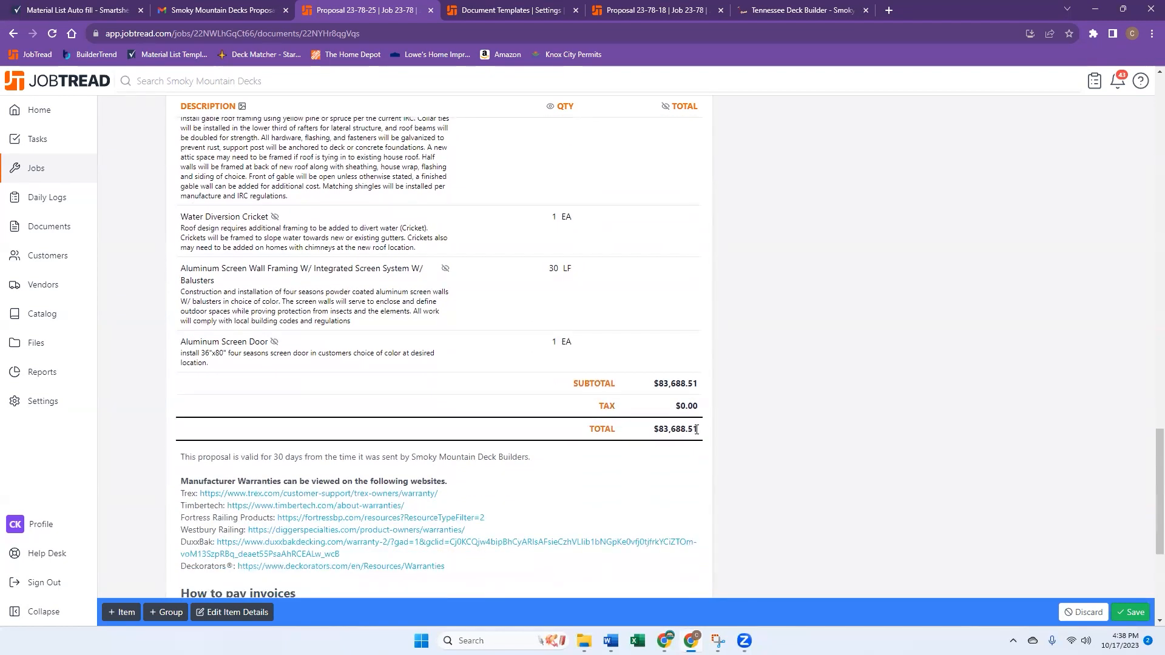
# Review the proposal's total, manufacturer warranty links, invoice payment options and customer signature area.
pyautogui.moveTo(698, 428); pyautogui.dragTo(654, 432)
pyautogui.scroll(-2, 557, 494)
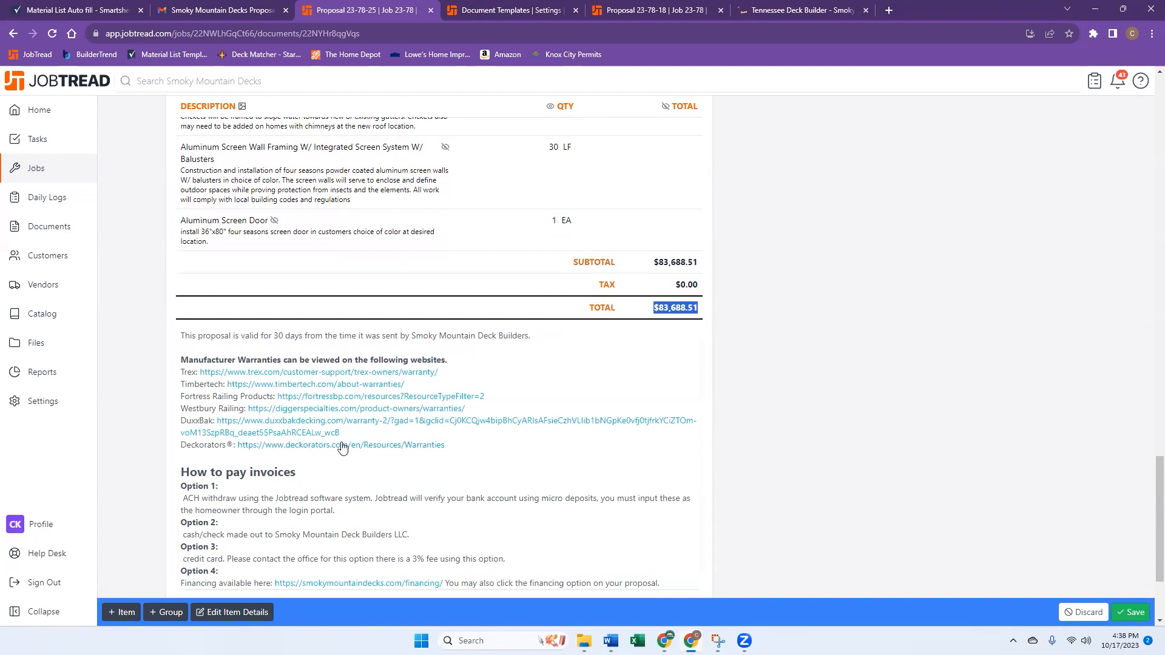
pyautogui.scroll(-1, 261, 392)
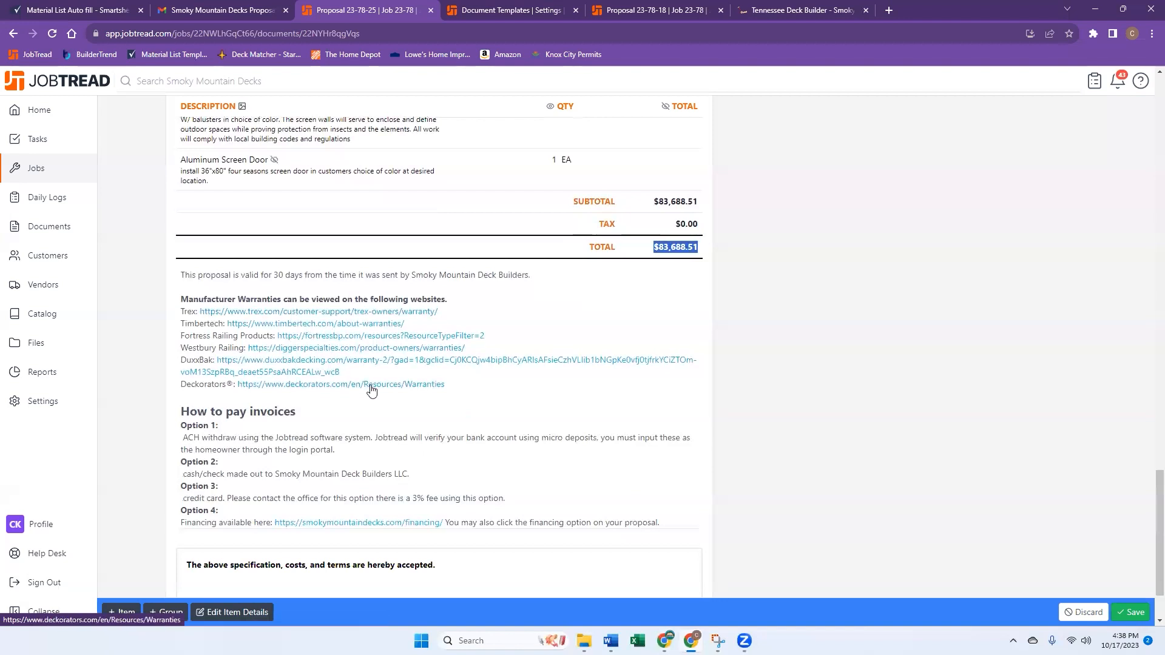
pyautogui.scroll(-1, 424, 394)
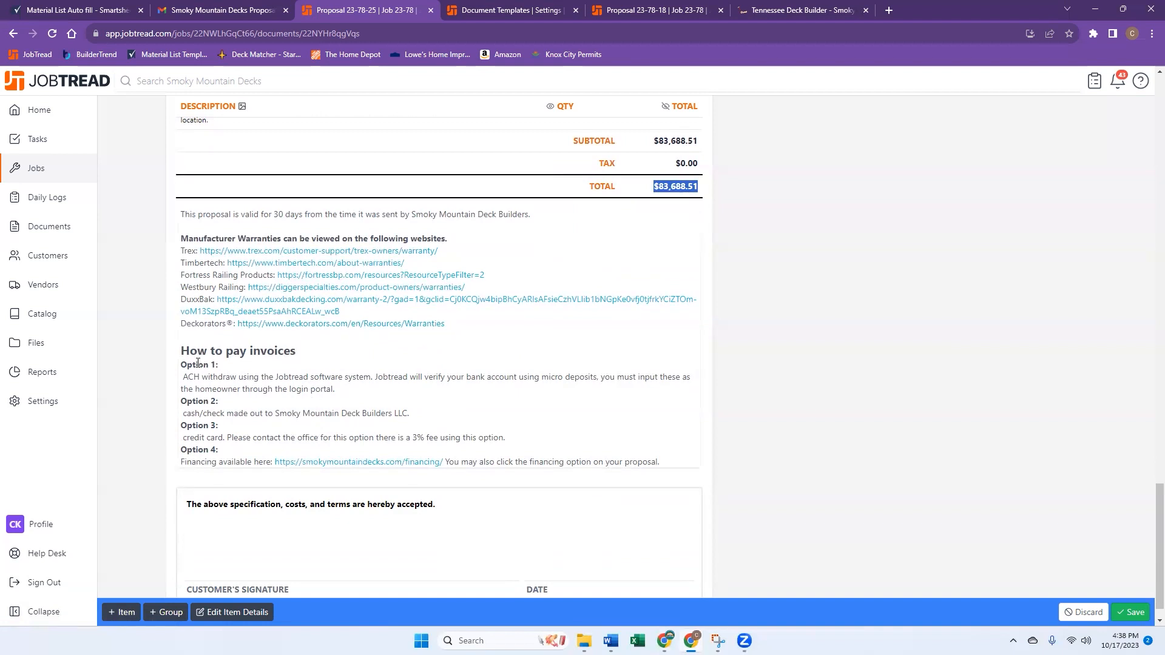
pyautogui.moveTo(183, 351); pyautogui.dragTo(413, 401)
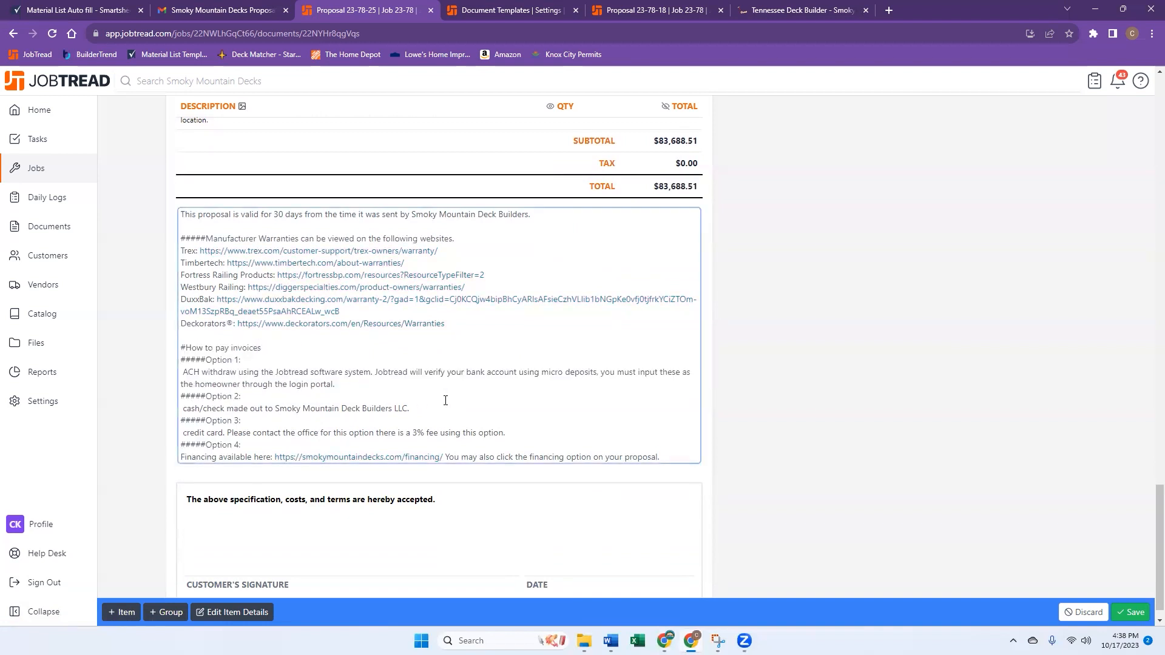
pyautogui.click(848, 409)
pyautogui.scroll(-1, 812, 476)
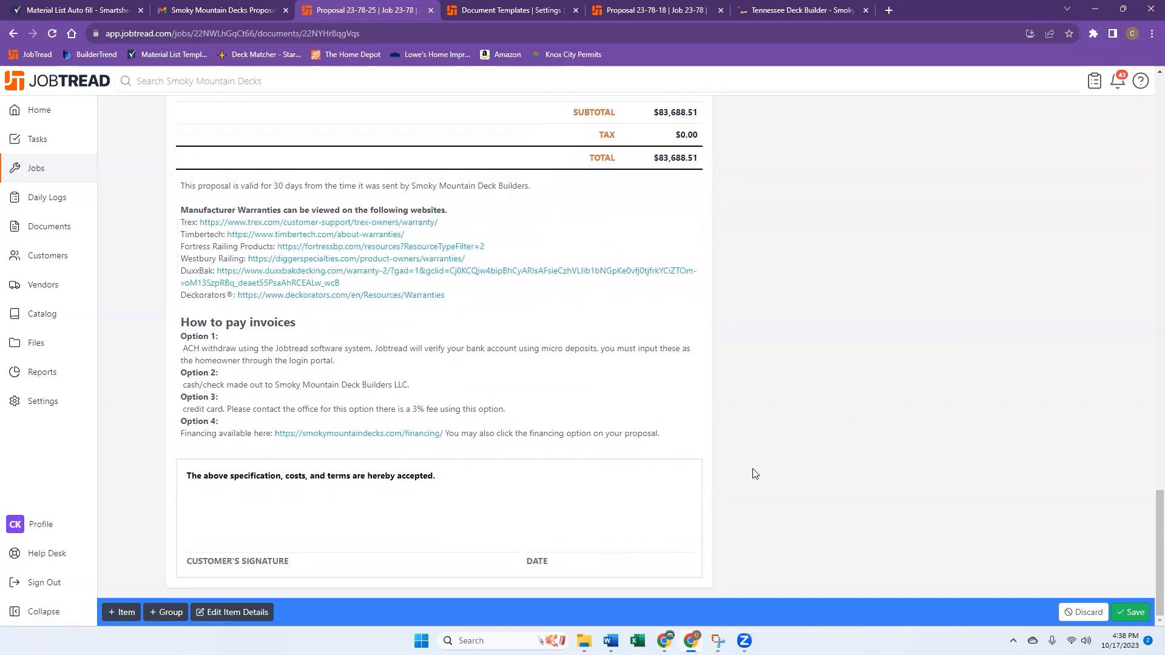
pyautogui.scroll(2, 760, 475)
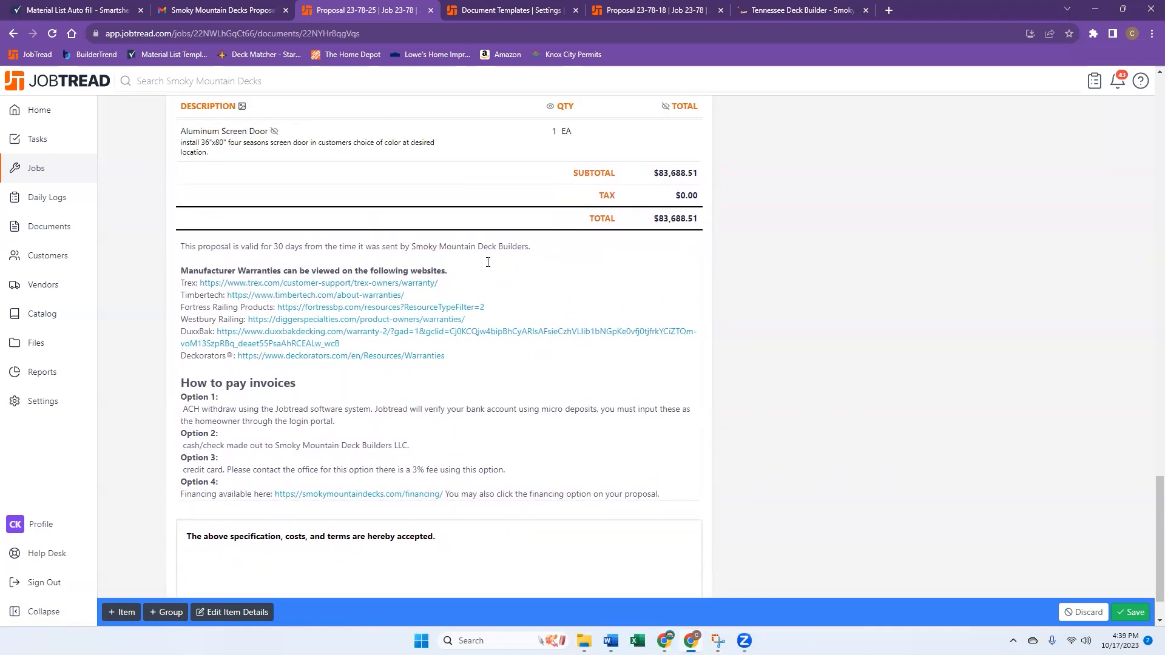
# Add a "Payment Terms:" section above the proposal's 30-day validity note, including the lines "20% Retainer" and "30% once are delivered".
pyautogui.click(532, 249)
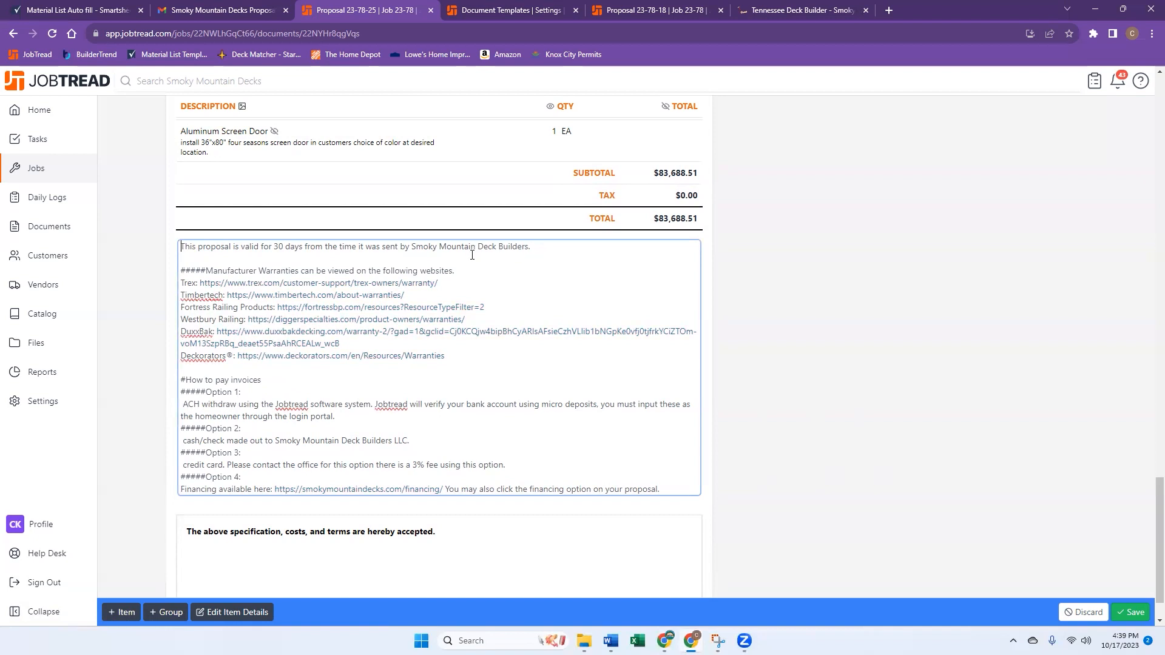
pyautogui.press('Return')
pyautogui.press('Return')
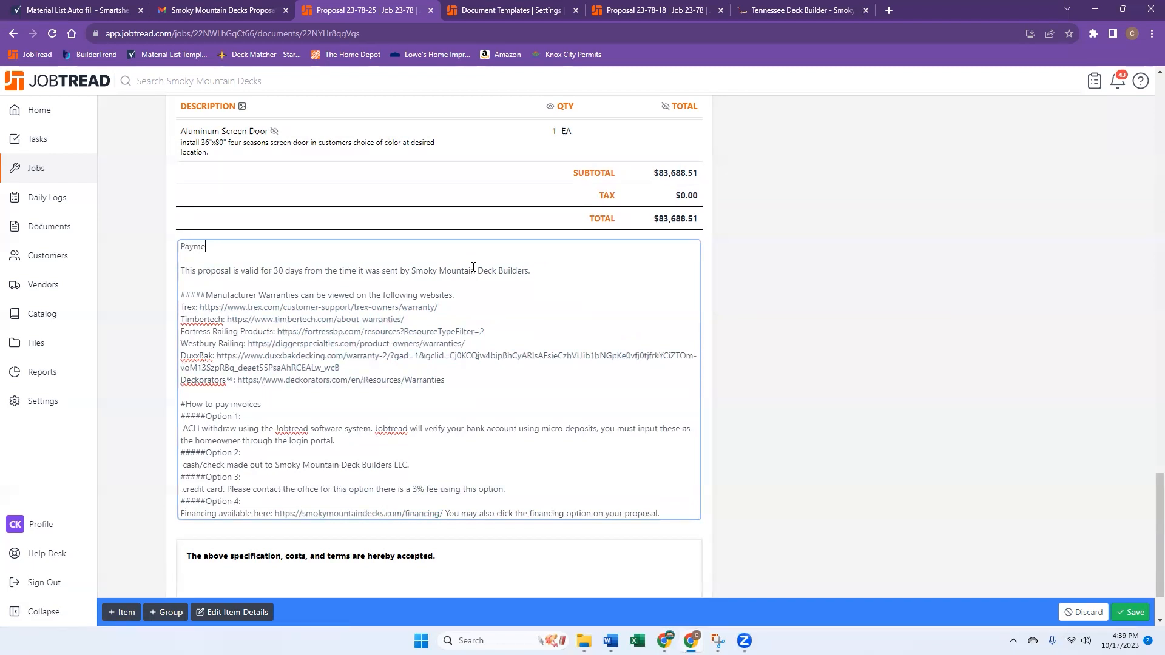
pyautogui.click(796, 416)
# Turn off Collect Tax and turn on Show Financing in the proposal's options.
pyautogui.scroll(15, 794, 419)
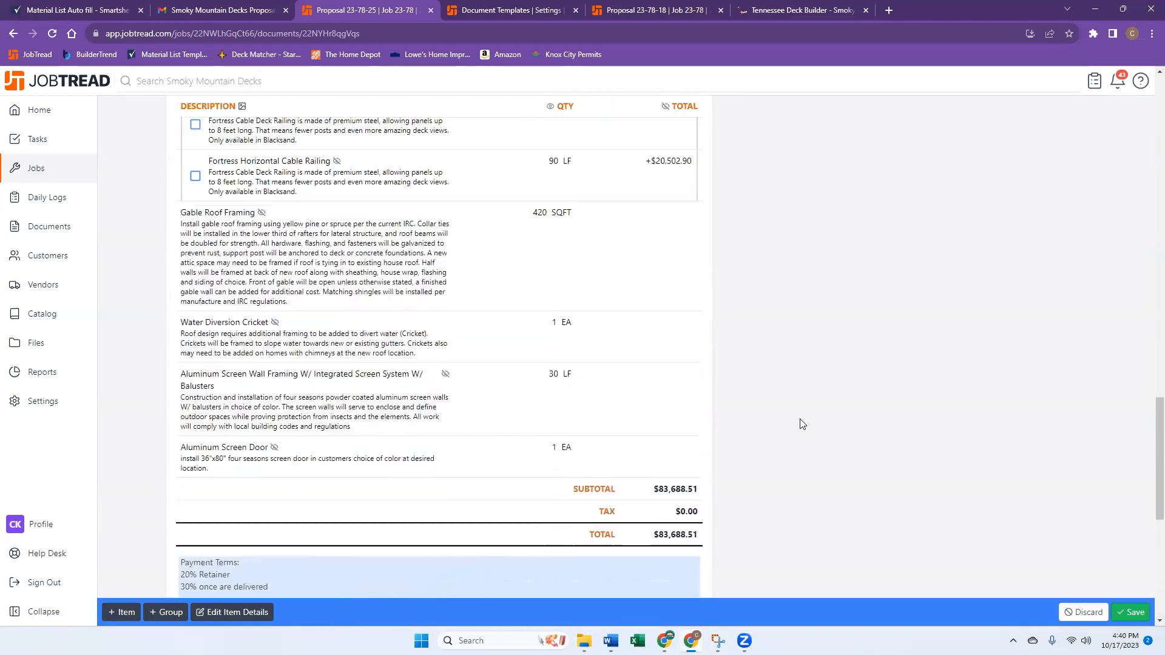
pyautogui.scroll(6, 794, 423)
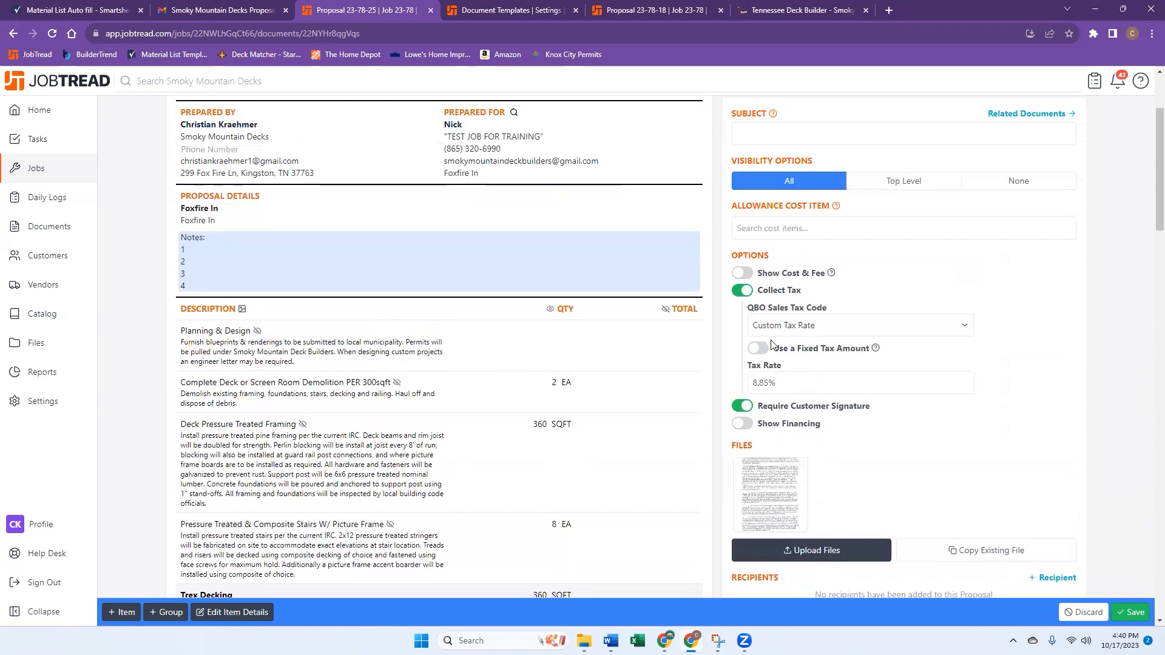
pyautogui.click(743, 293)
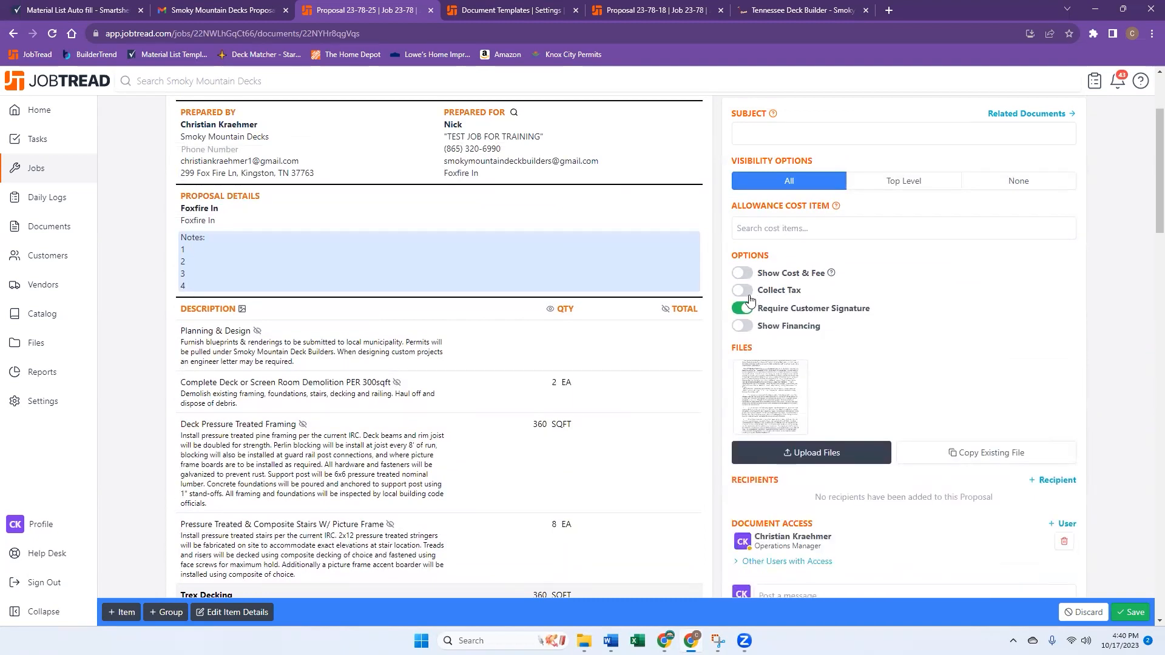
pyautogui.click(747, 329)
# Read through the attached Terms of Project.pdf and return to the proposal.
pyautogui.click(774, 394)
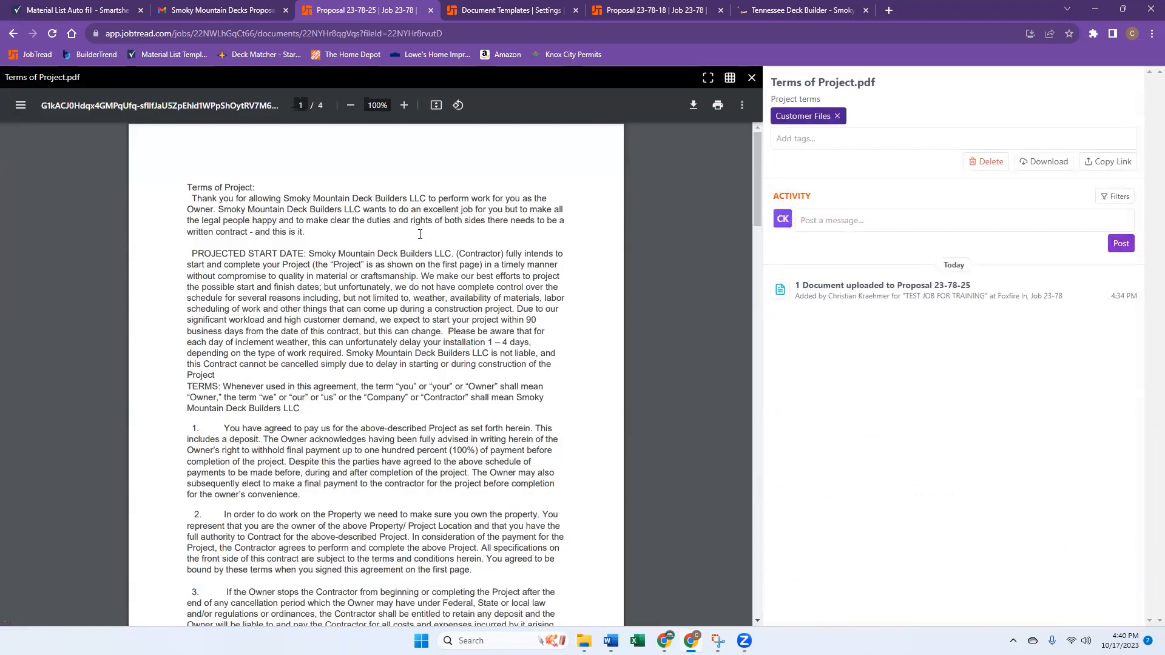
pyautogui.scroll(-3, 426, 222)
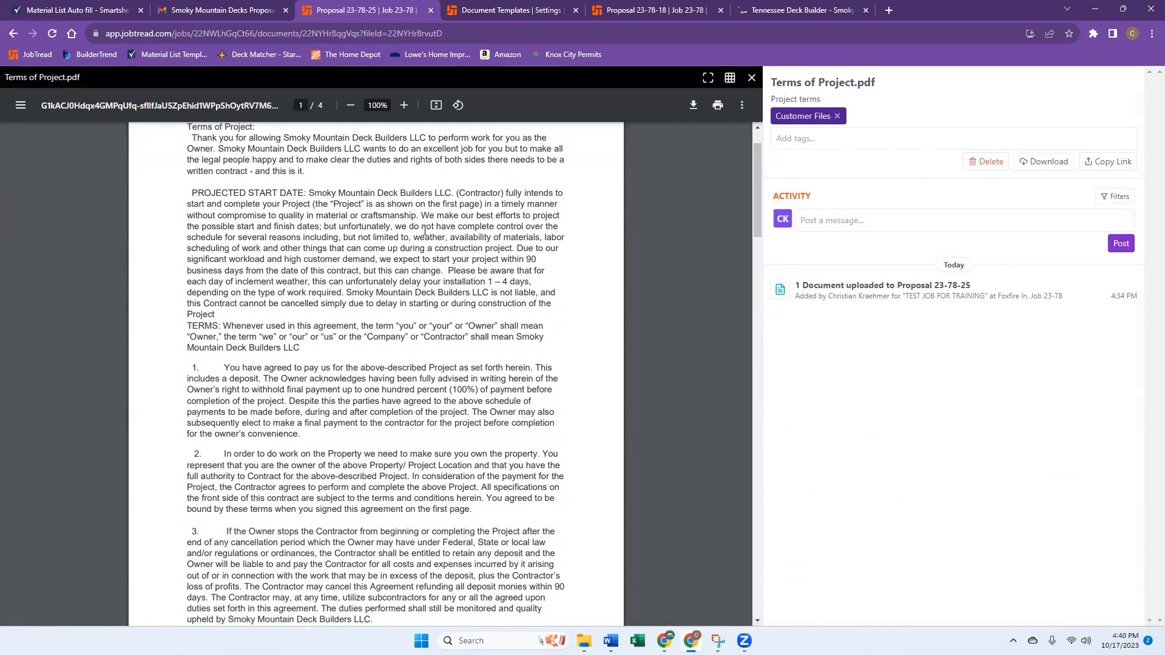
pyautogui.scroll(-12, 423, 234)
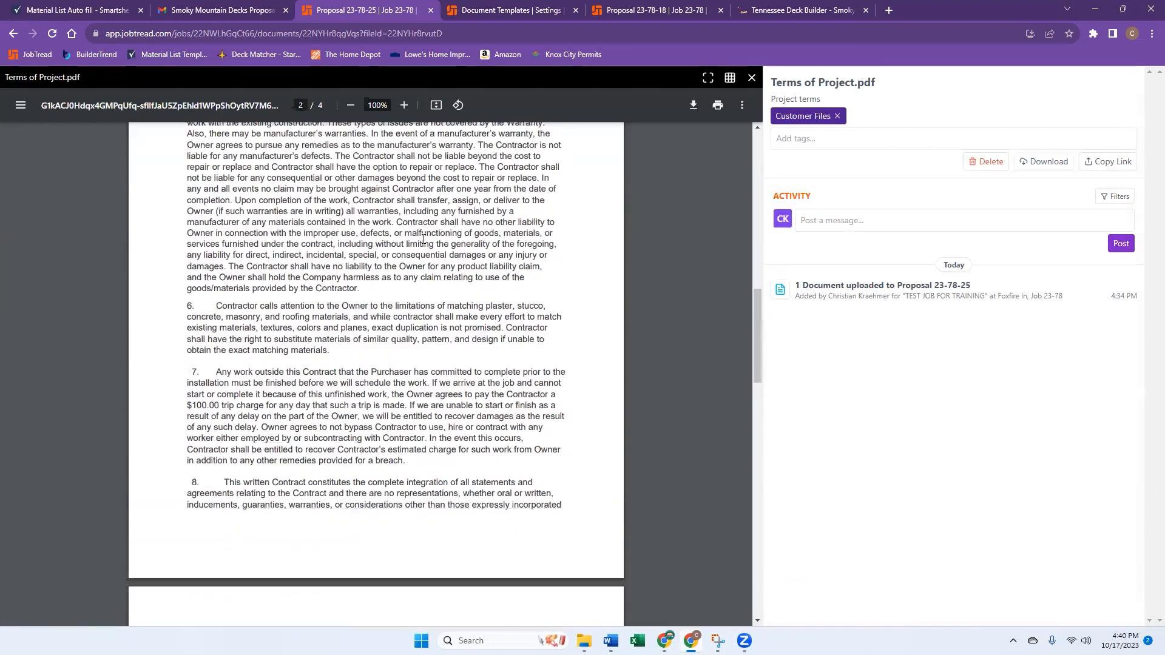
pyautogui.scroll(-15, 425, 243)
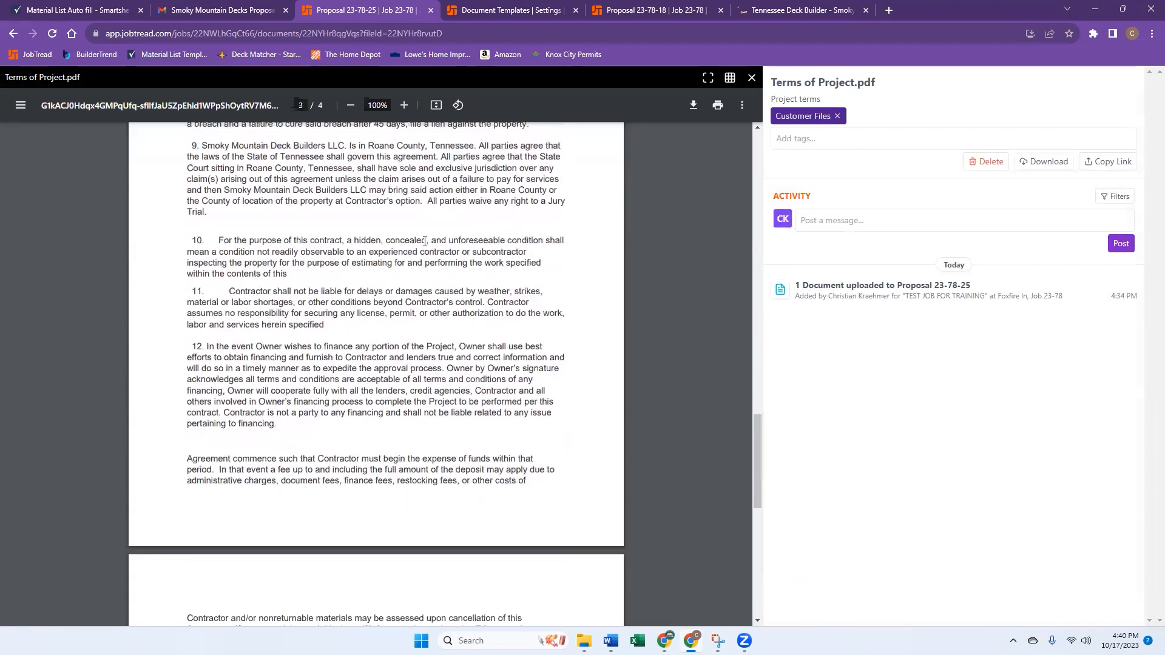
pyautogui.scroll(-2, 425, 244)
pyautogui.scroll(8, 427, 246)
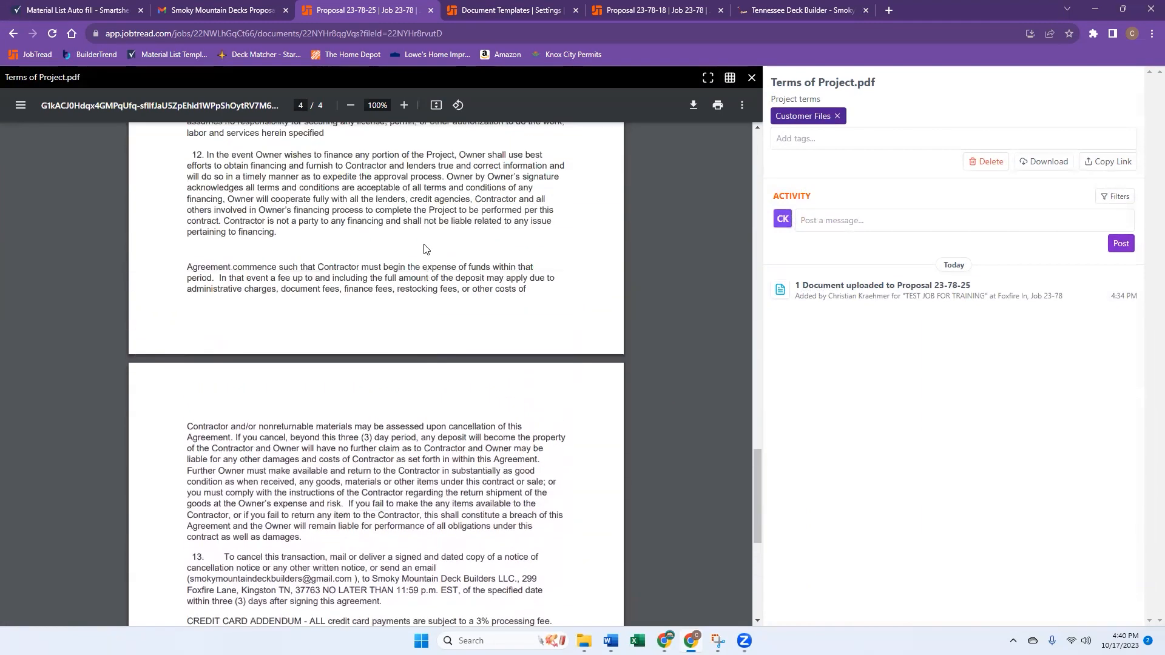
pyautogui.scroll(20, 431, 245)
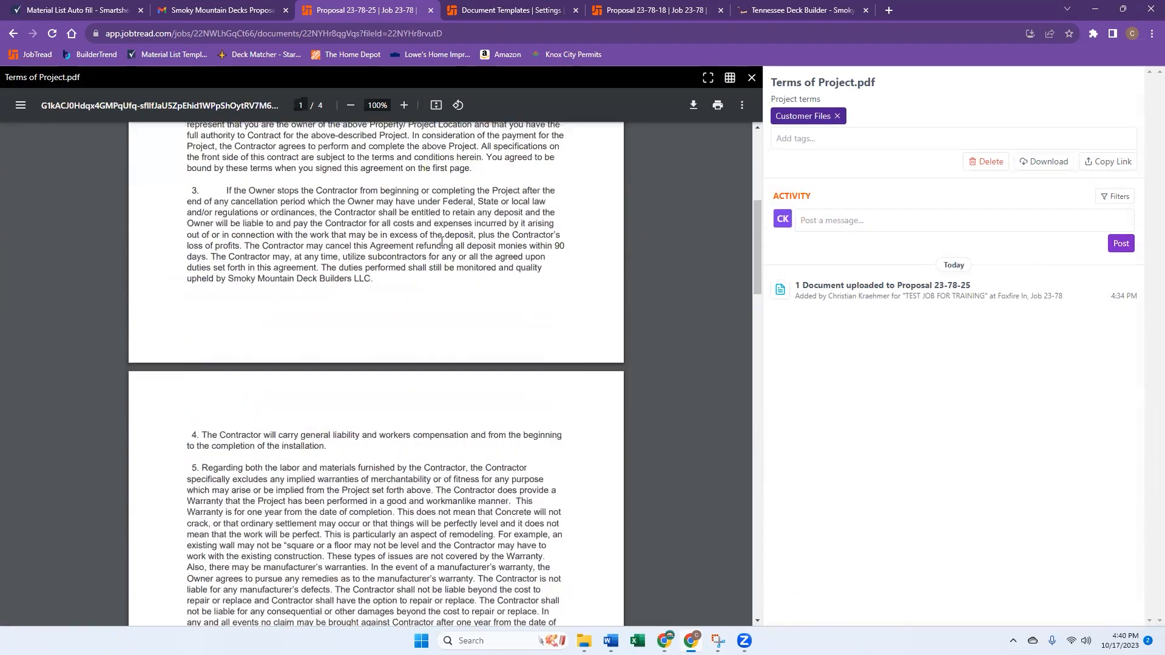
pyautogui.click(752, 78)
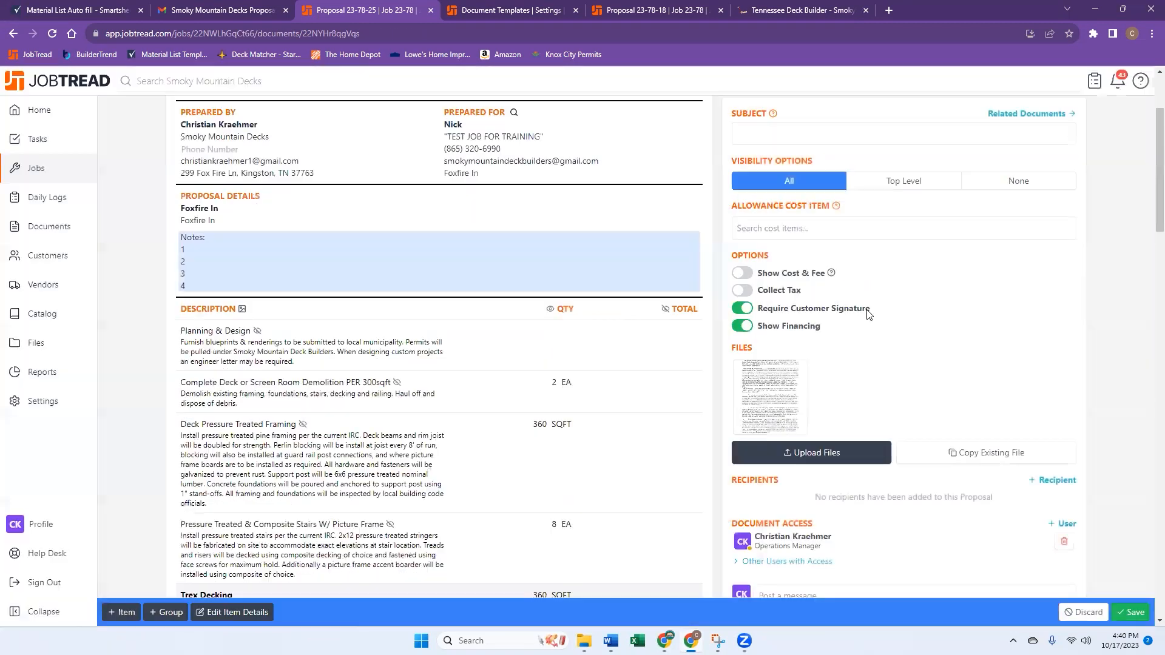
# Set the proposal's subject to "Deck & Screen room build".
pyautogui.scroll(1, 734, 361)
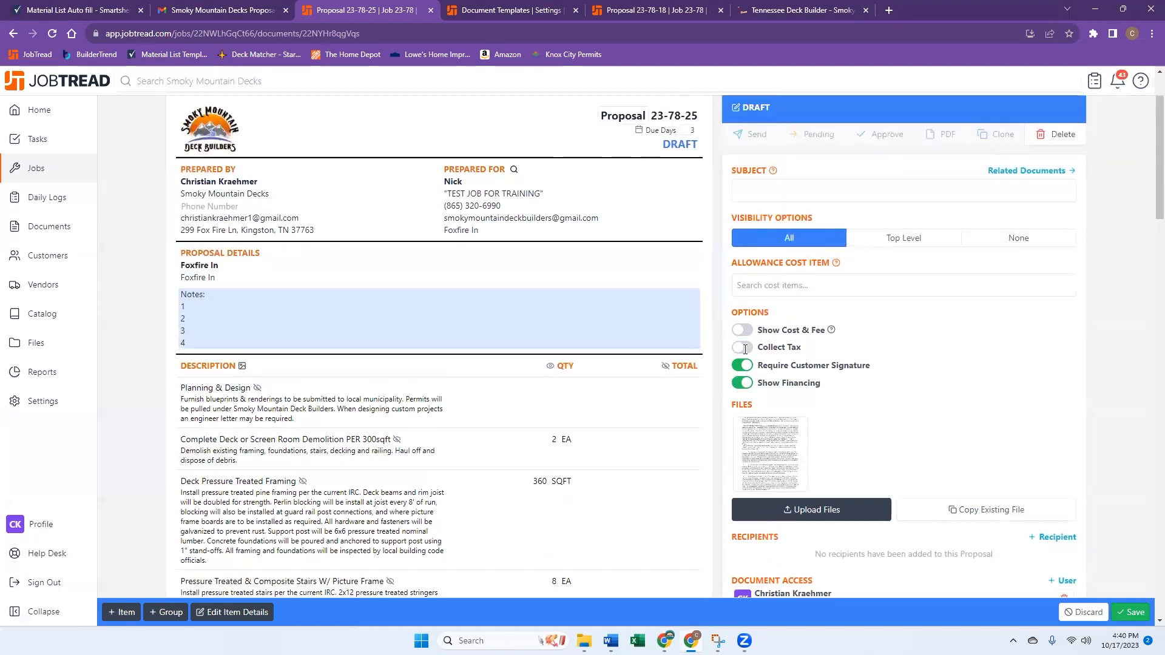
pyautogui.click(843, 197)
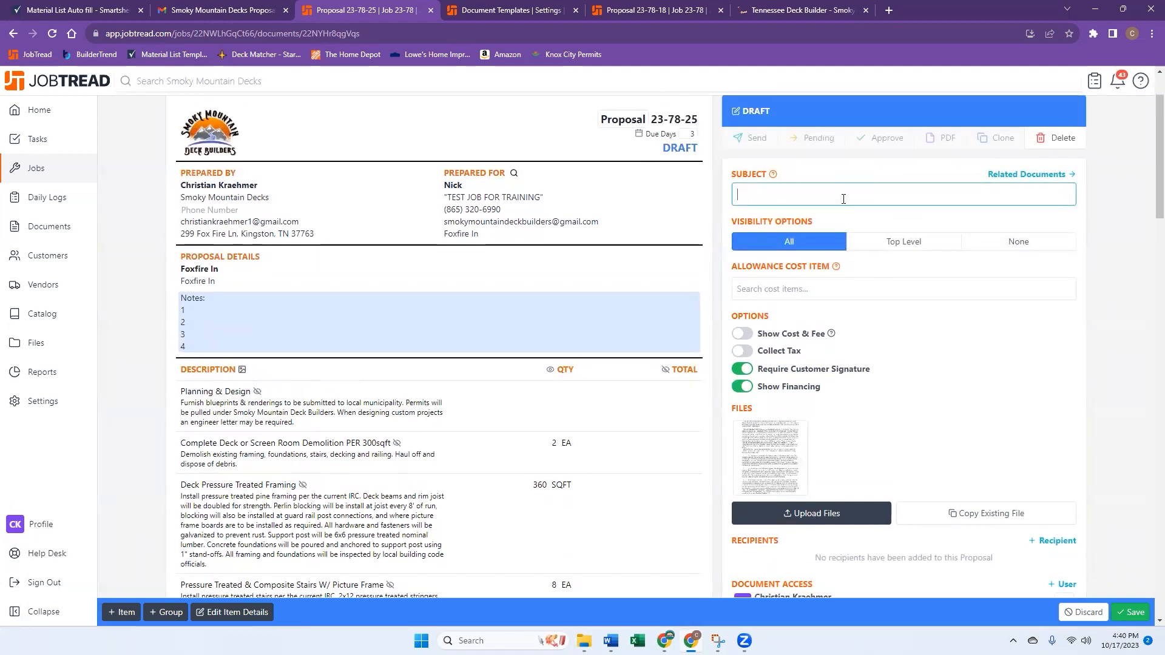
pyautogui.write('Deck & Screen room build')
# Look at the choices for uploading new files or copying existing job files to the proposal, without adding any.
pyautogui.scroll(-1, 1018, 313)
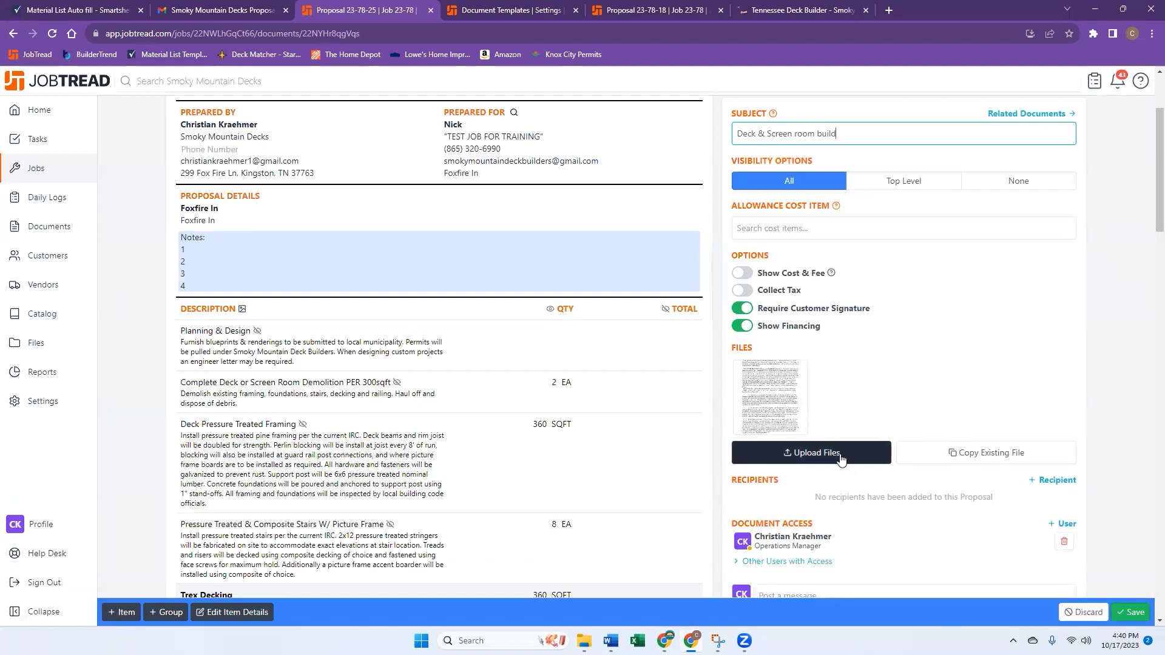
pyautogui.scroll(-1, 841, 460)
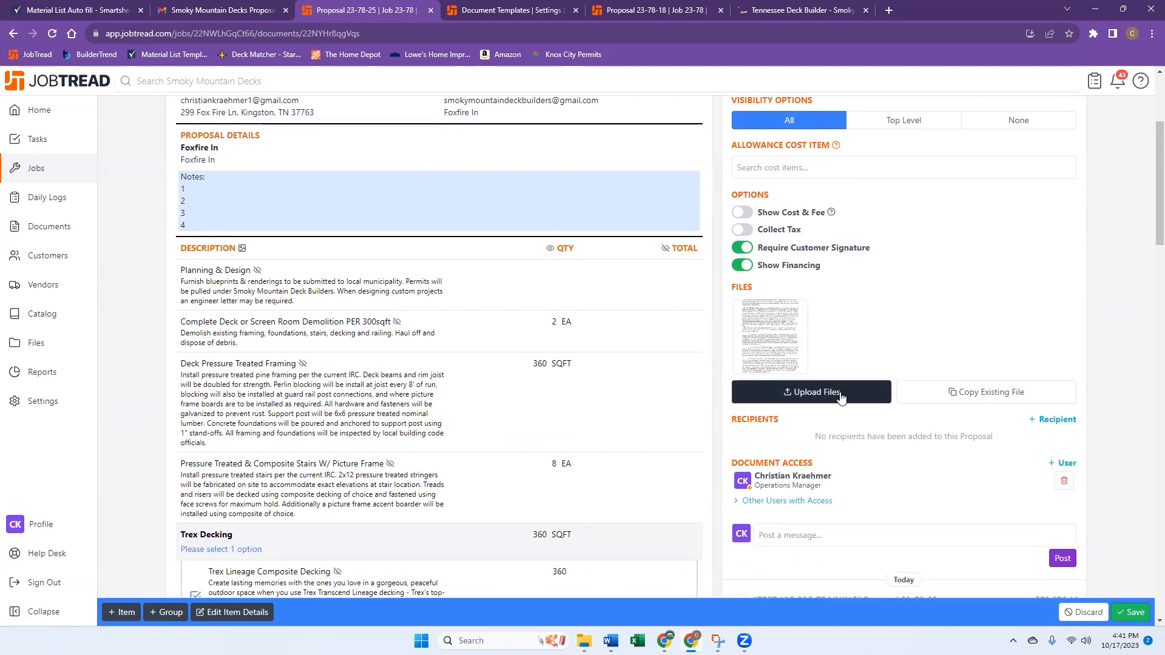
pyautogui.click(845, 392)
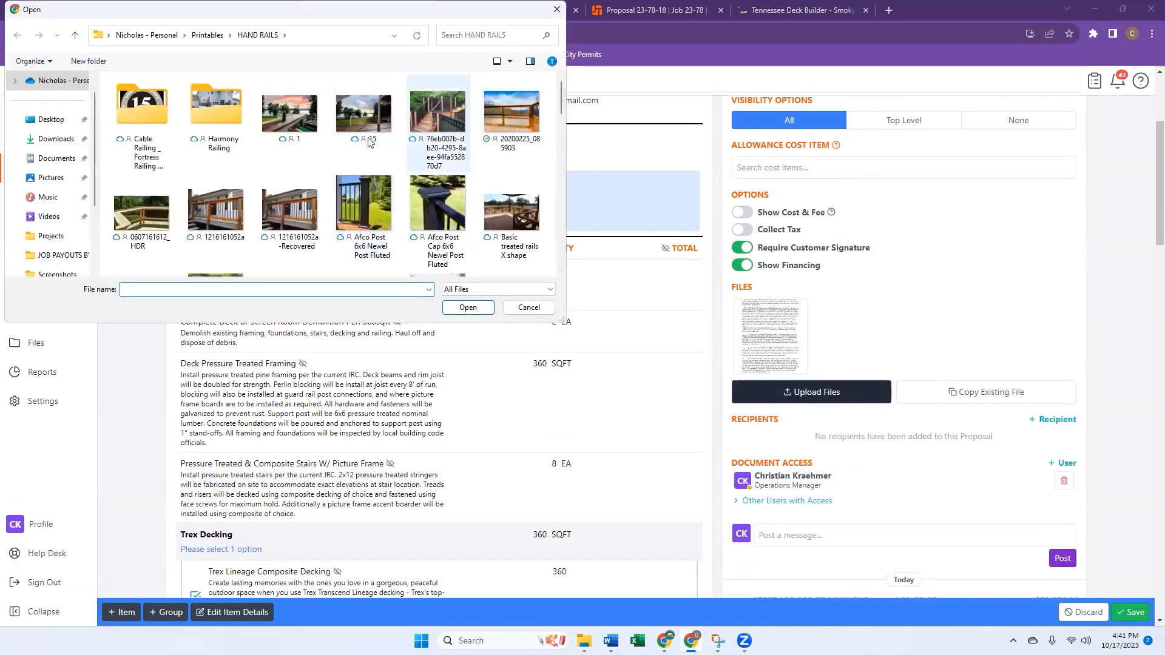
pyautogui.click(542, 309)
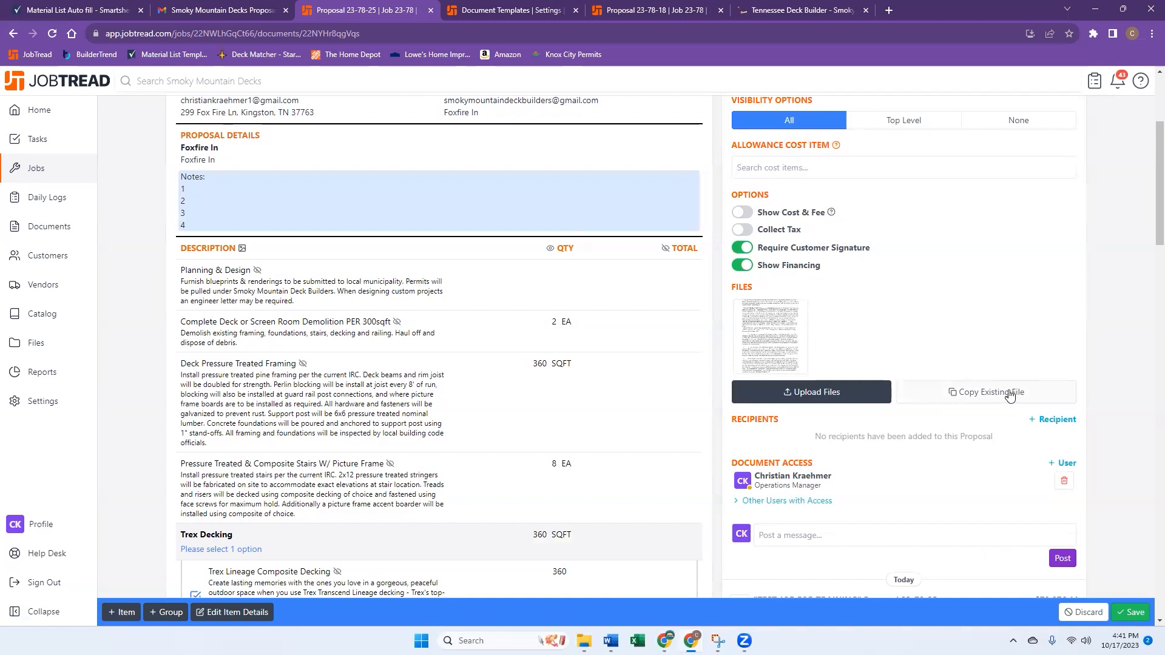
pyautogui.click(1010, 395)
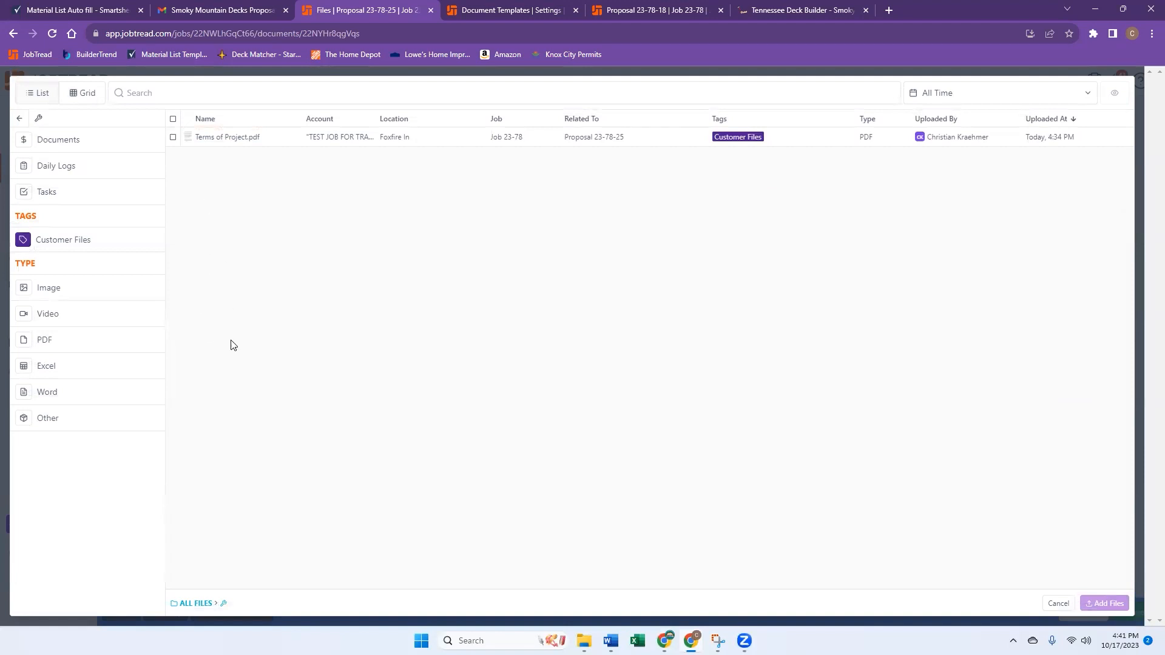
pyautogui.click(1058, 603)
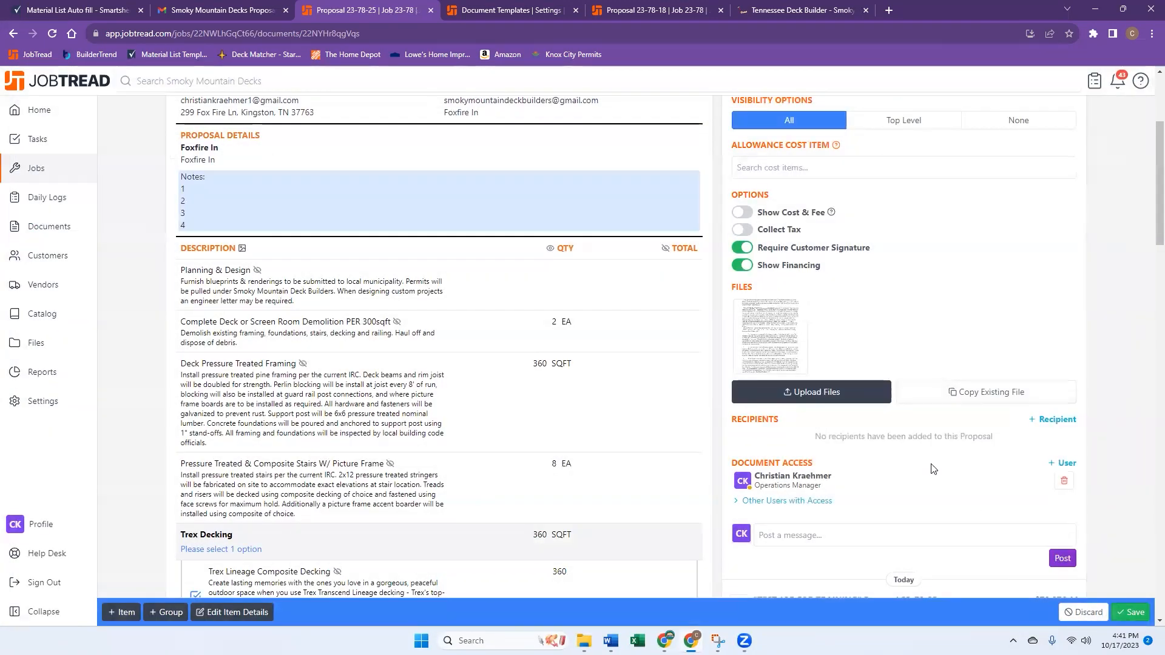
# Save the proposal, start sending it, and correct the email message's wording to "carefully" and "do not".
pyautogui.scroll(3, 883, 470)
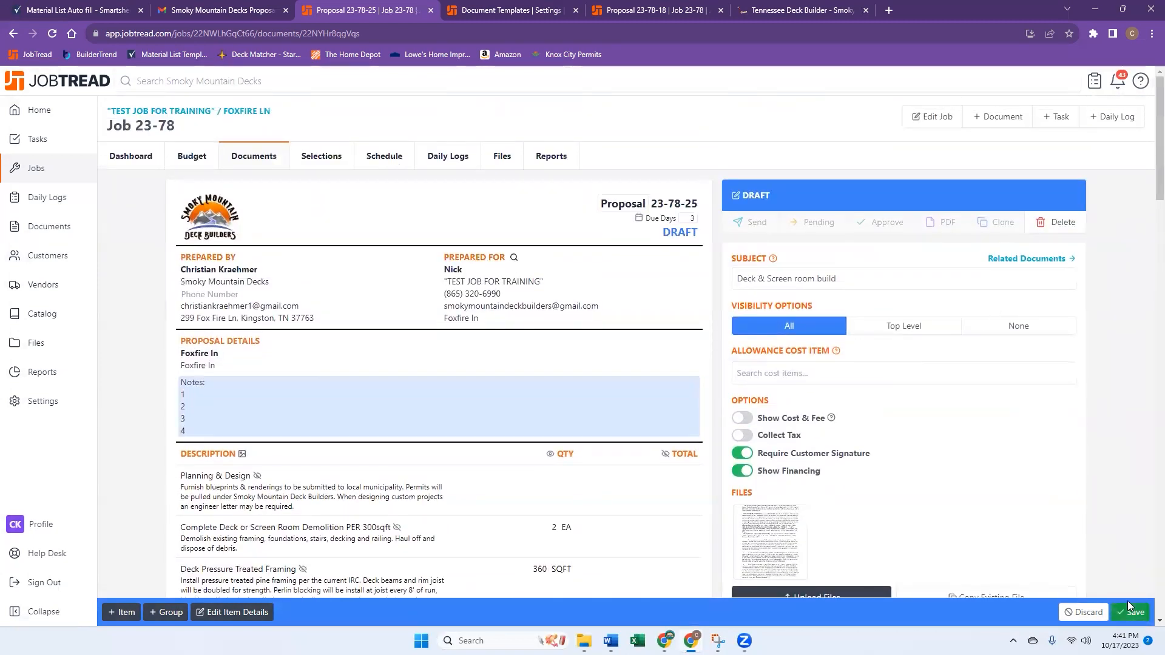
pyautogui.click(1129, 614)
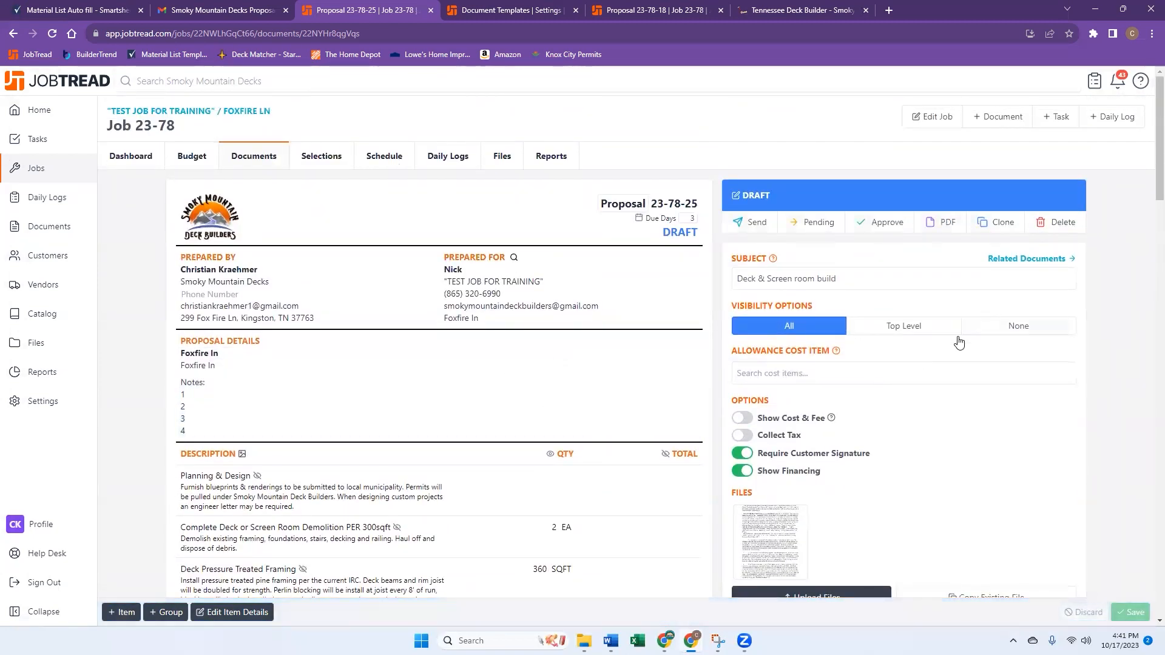
pyautogui.click(756, 223)
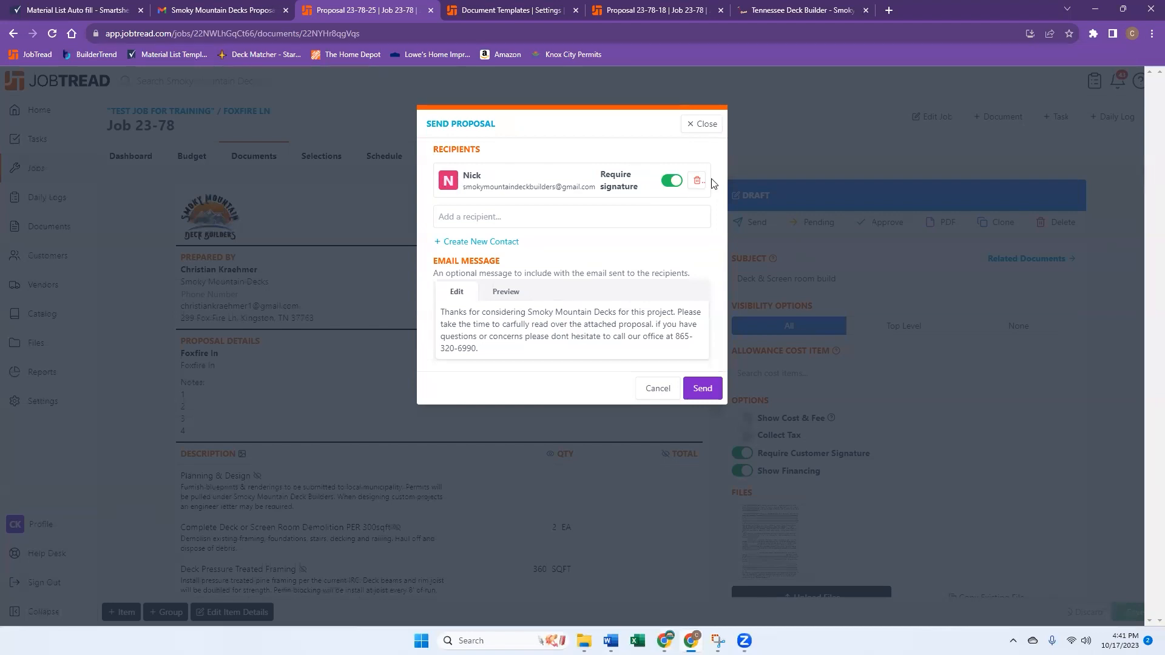
pyautogui.click(500, 346)
# Browse the internal users, customers and vendors that can be added as recipients, trying the filter "f", without adding anyone.
pyautogui.click(520, 216)
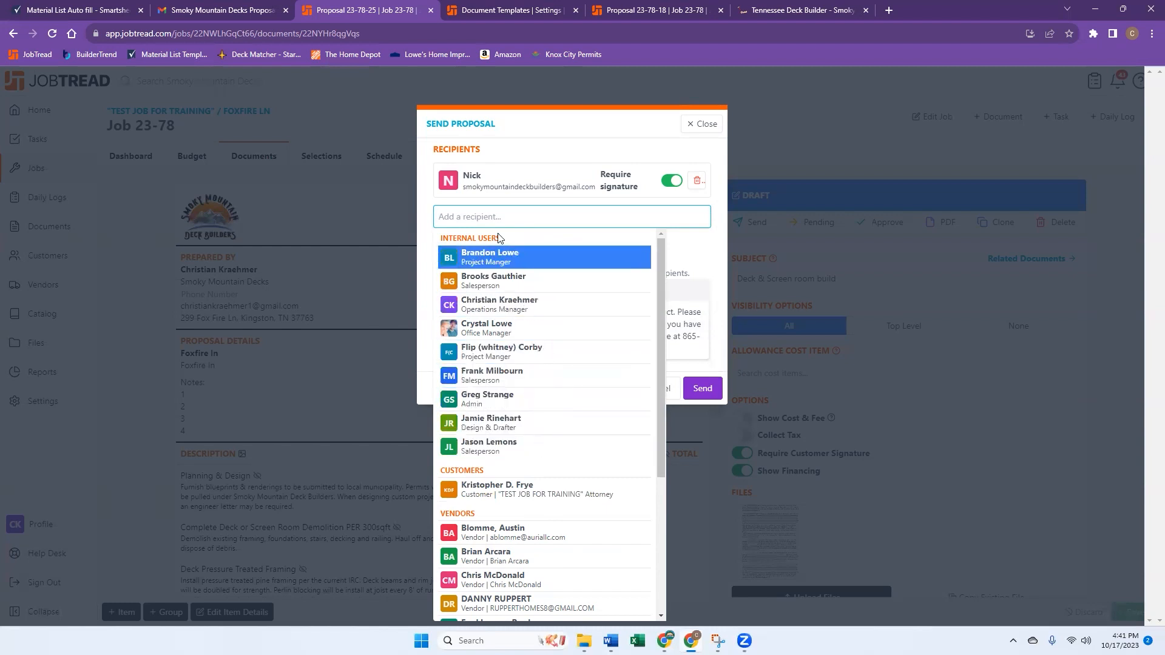
pyautogui.scroll(-4, 533, 369)
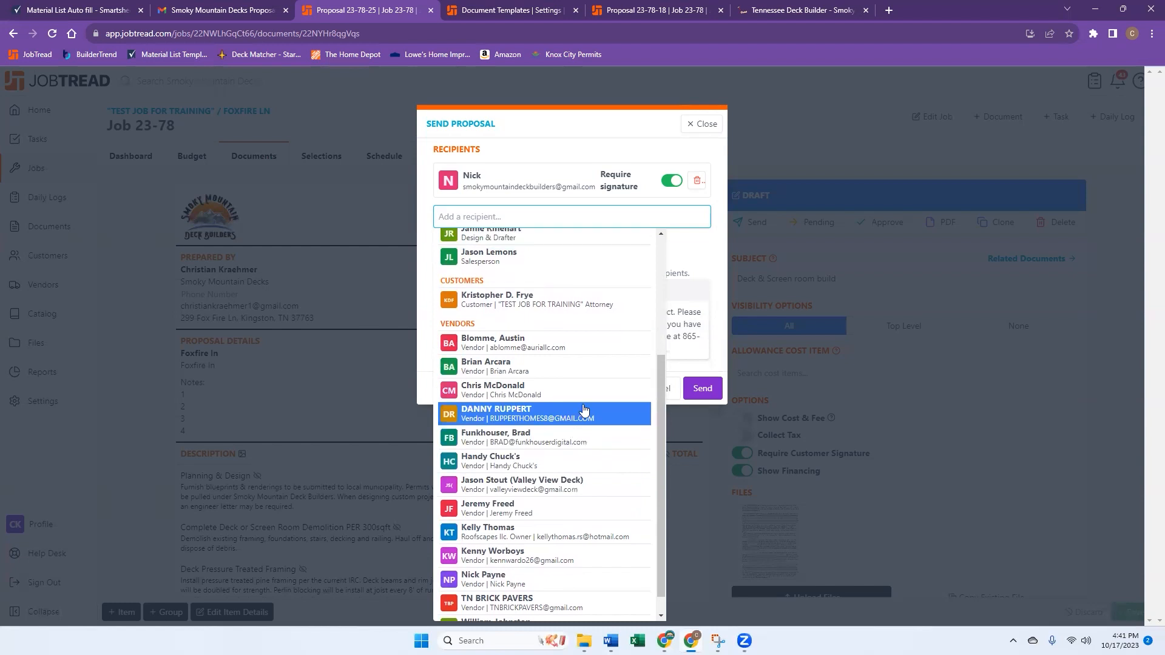
pyautogui.scroll(1, 584, 396)
pyautogui.scroll(-1, 581, 409)
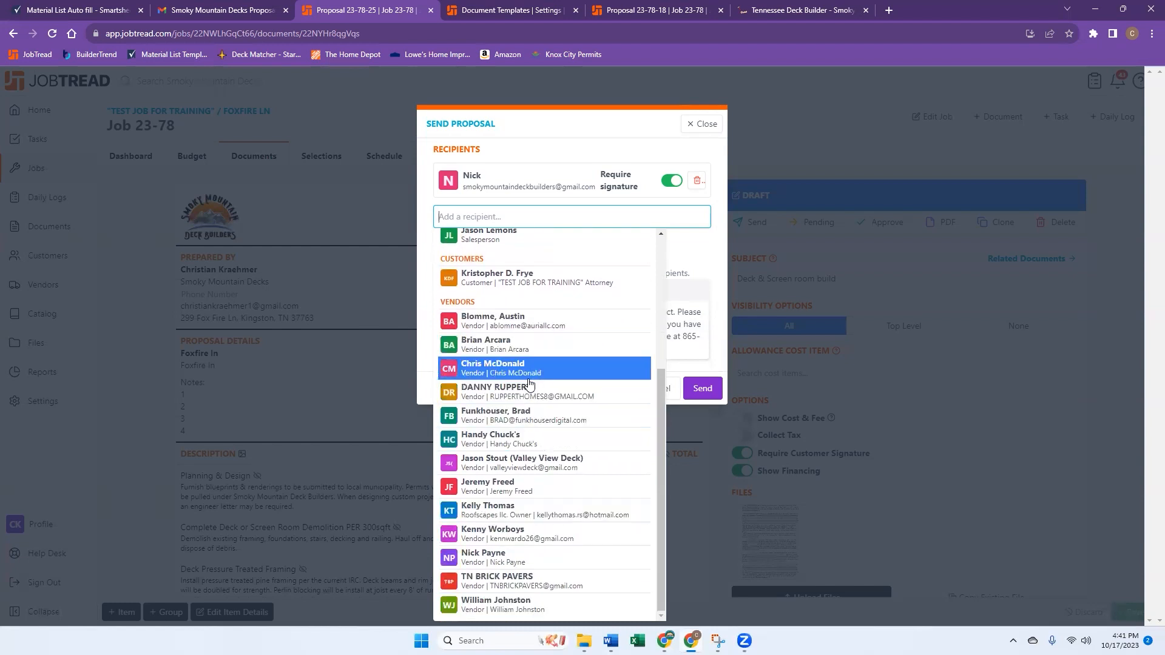
pyautogui.write('f')
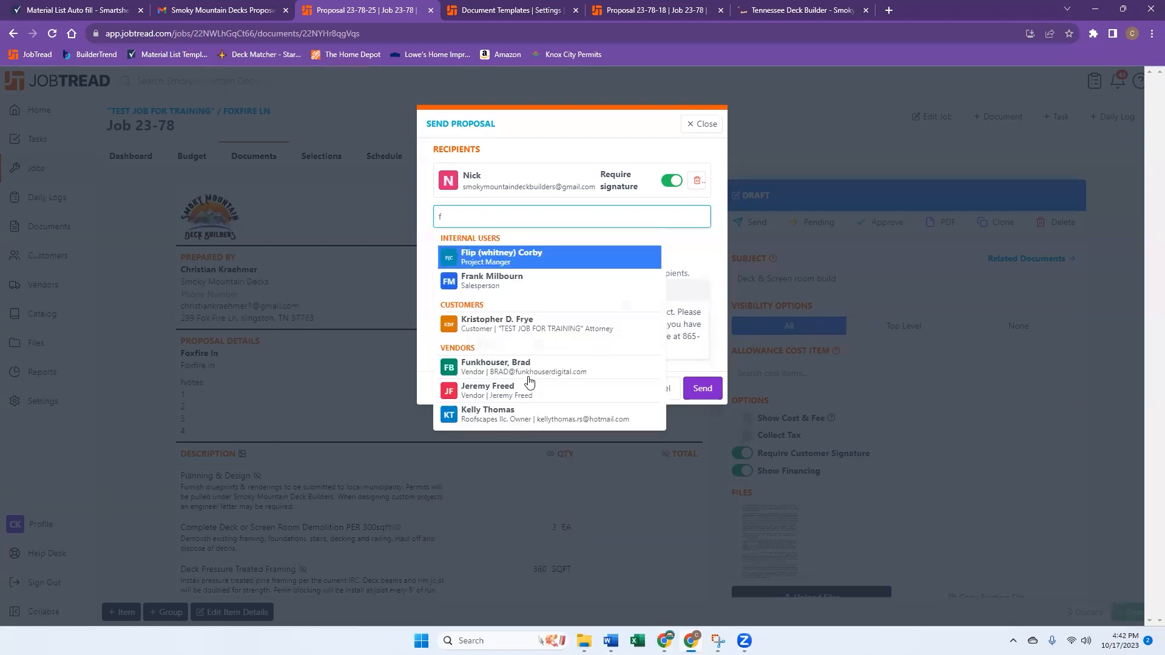
pyautogui.press('BackSpace')
pyautogui.click(703, 243)
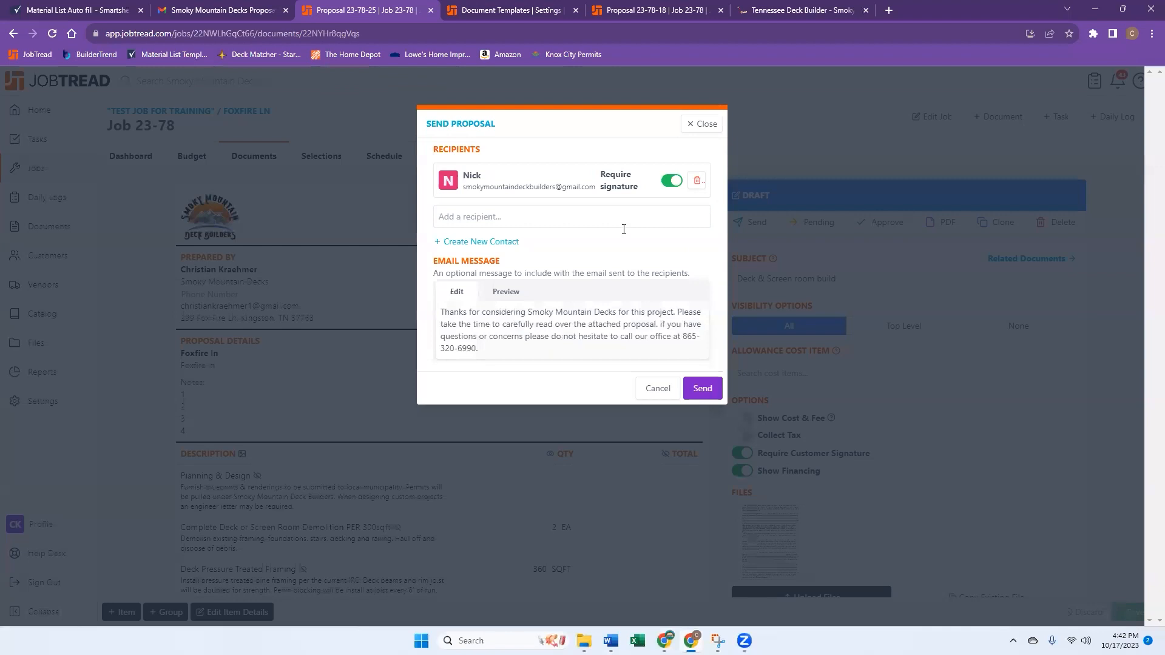
# Send the proposal to the customer with signature required, and check its status and email activity.
pyautogui.click(702, 388)
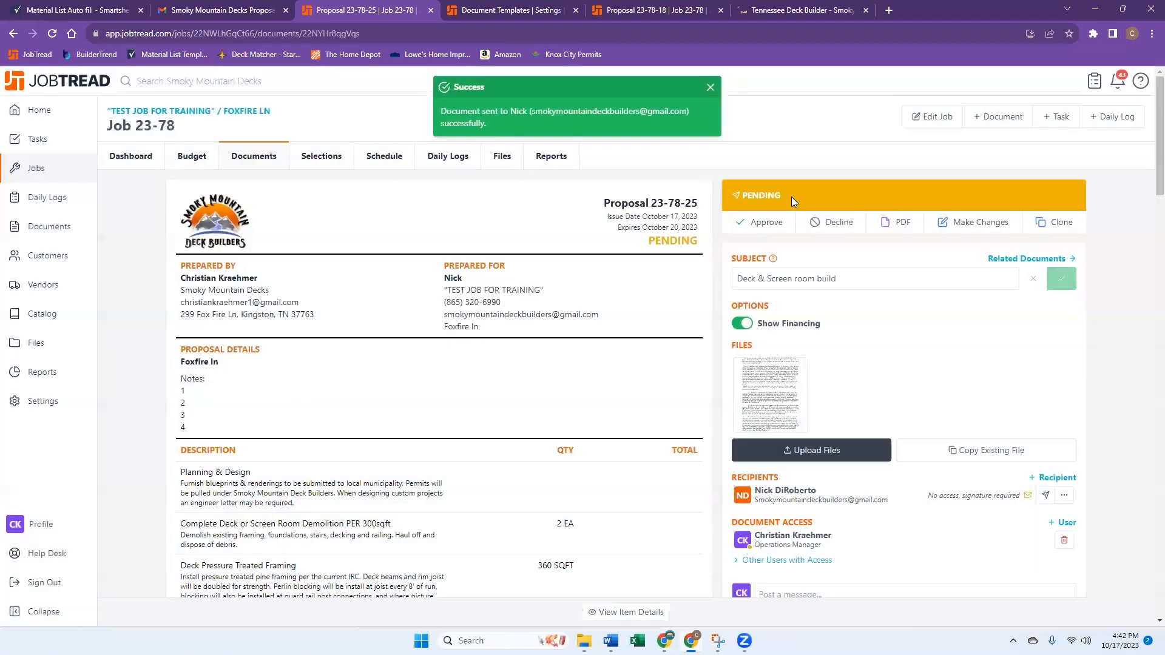
pyautogui.doubleClick(741, 192)
pyautogui.scroll(-6, 849, 269)
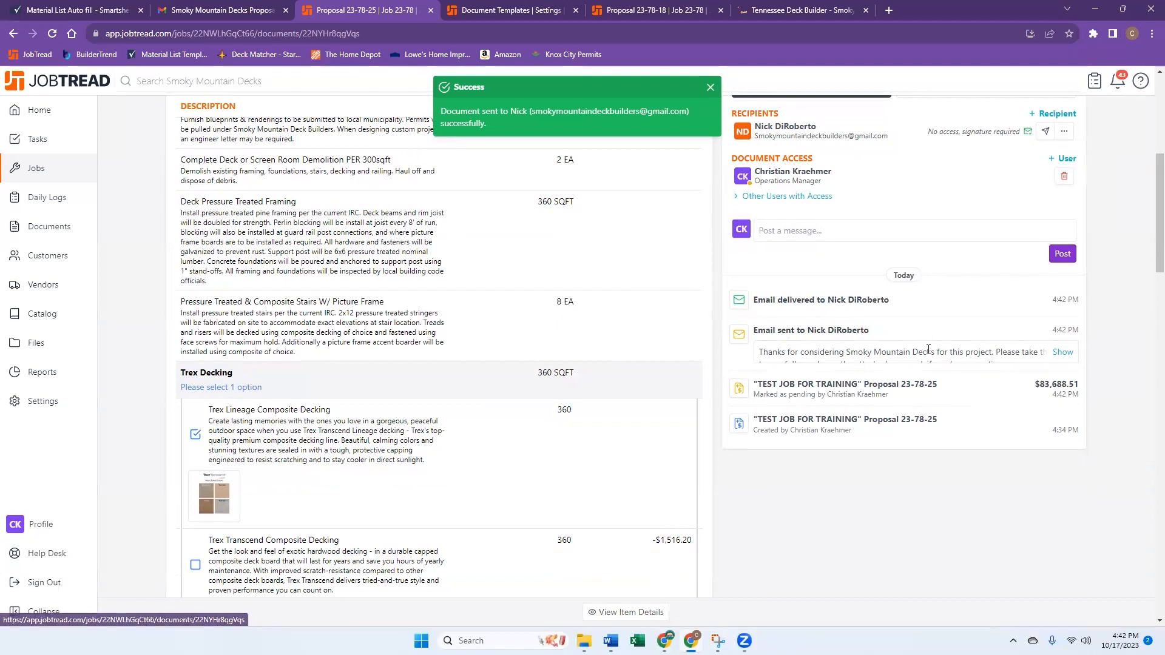
pyautogui.scroll(1, 878, 385)
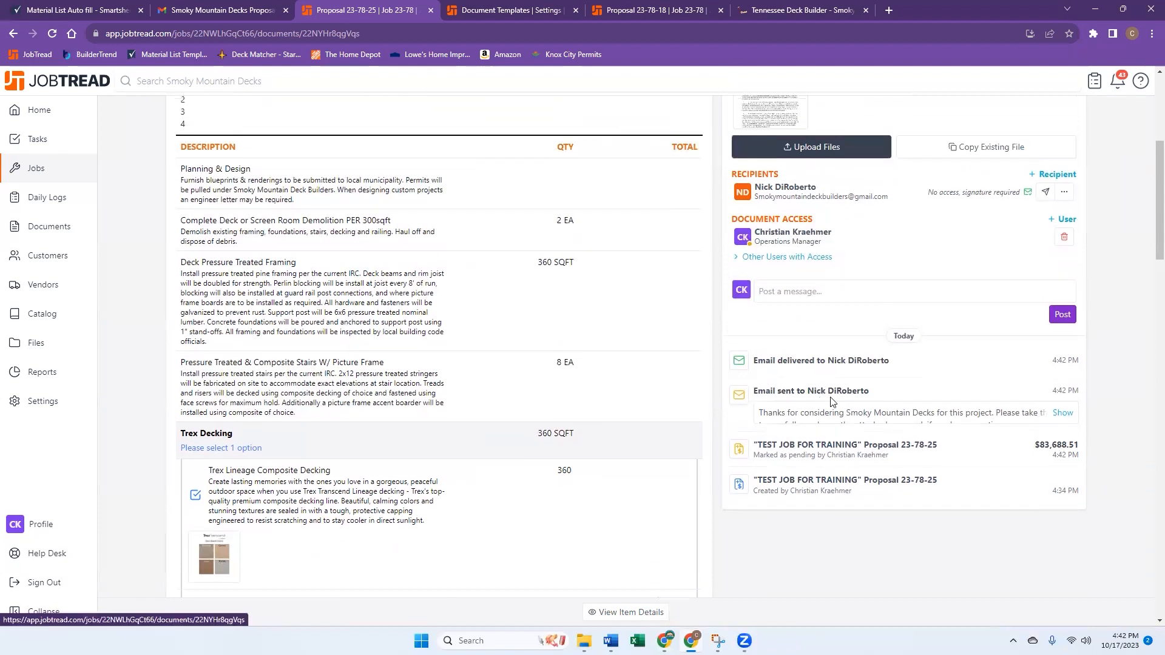